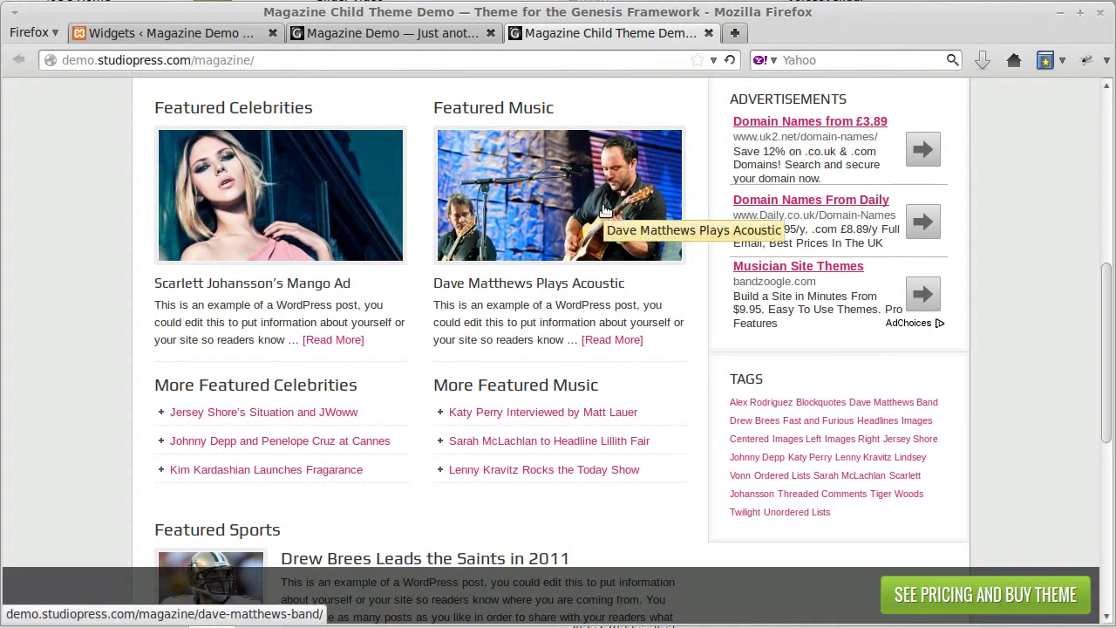
Scroll through the current page and the local WordPress front page
scroll(598, 253, "up", 3)
scroll(598, 252, "up", 7)
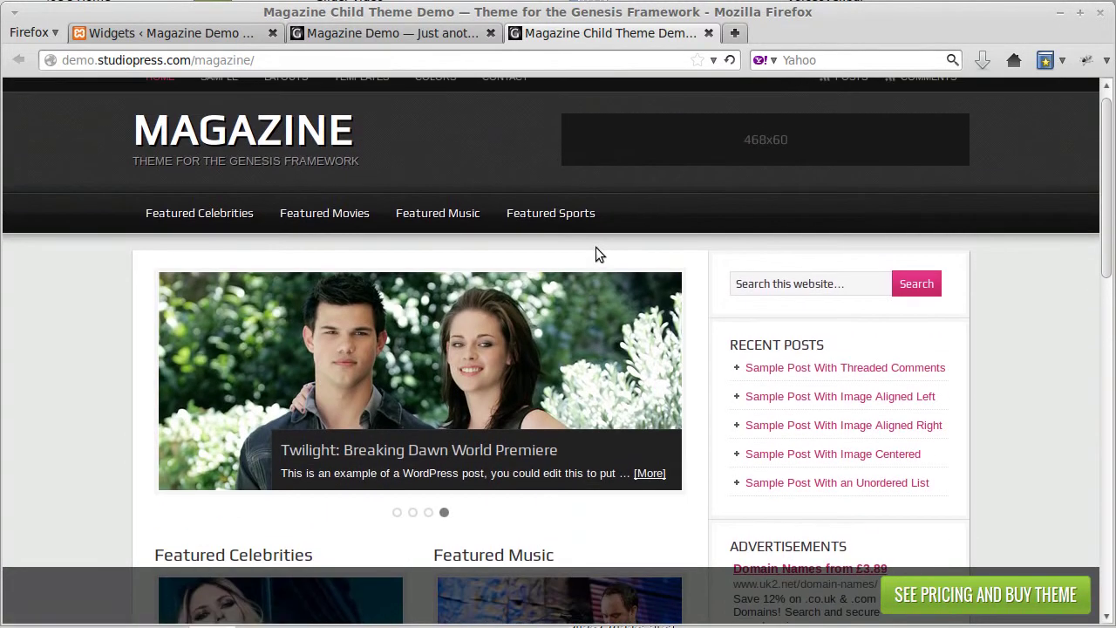
scroll(595, 246, "down", 7)
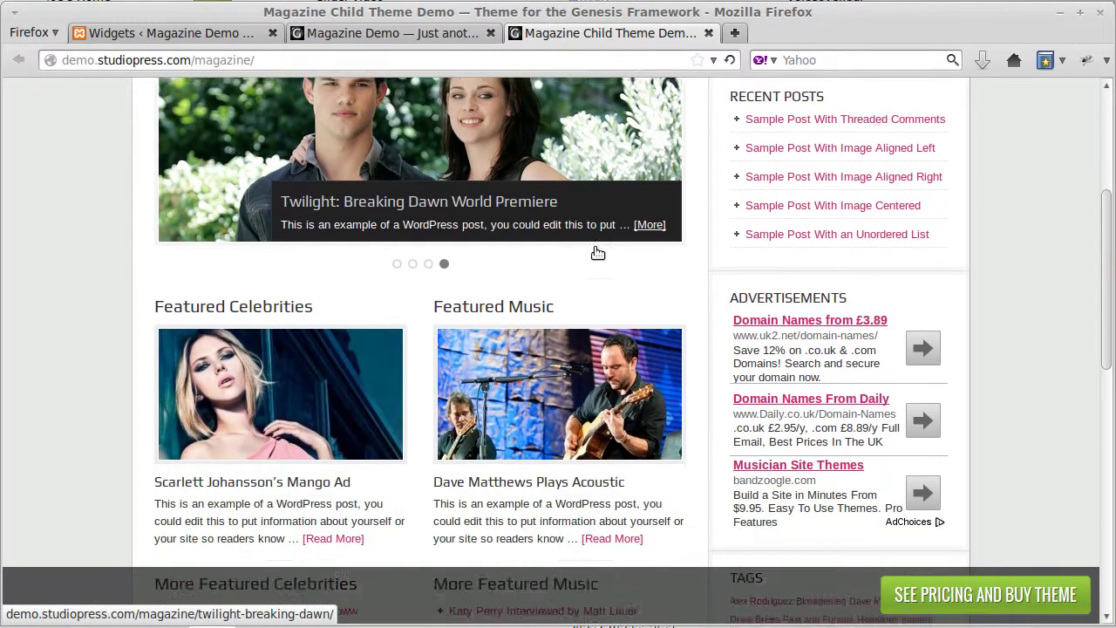
scroll(596, 249, "down", 8)
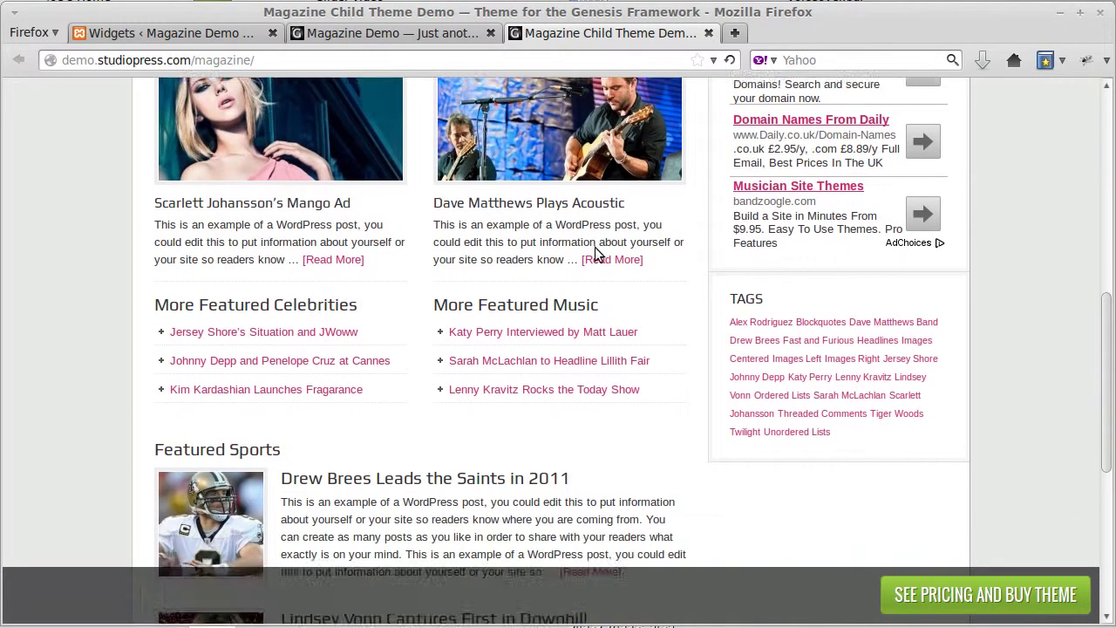
scroll(596, 246, "down", 6)
scroll(595, 245, "up", 5)
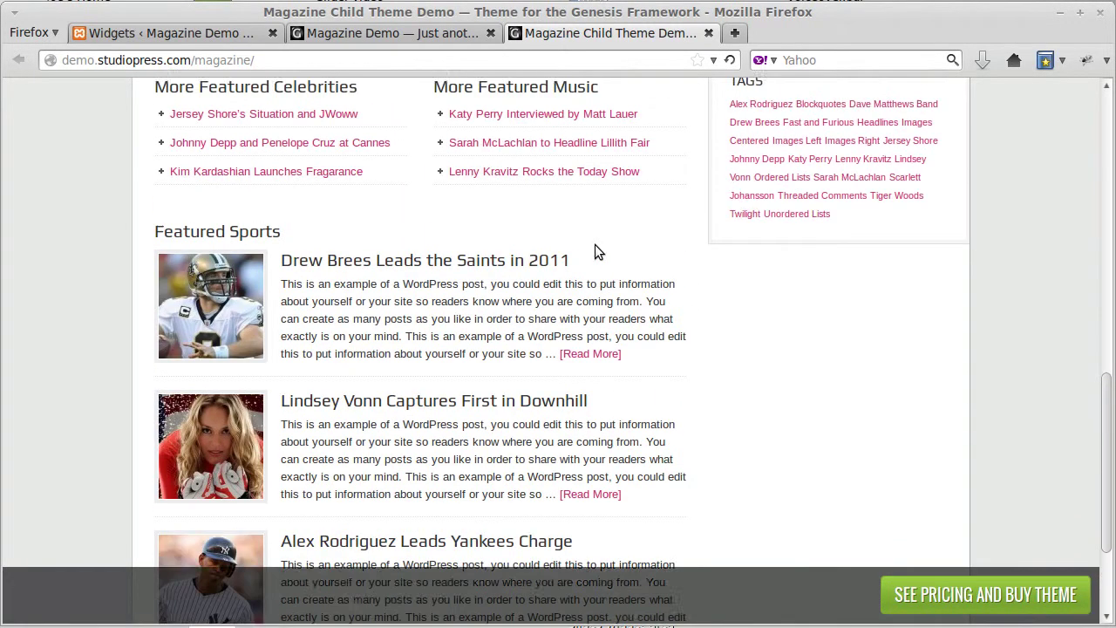
scroll(595, 251, "up", 6)
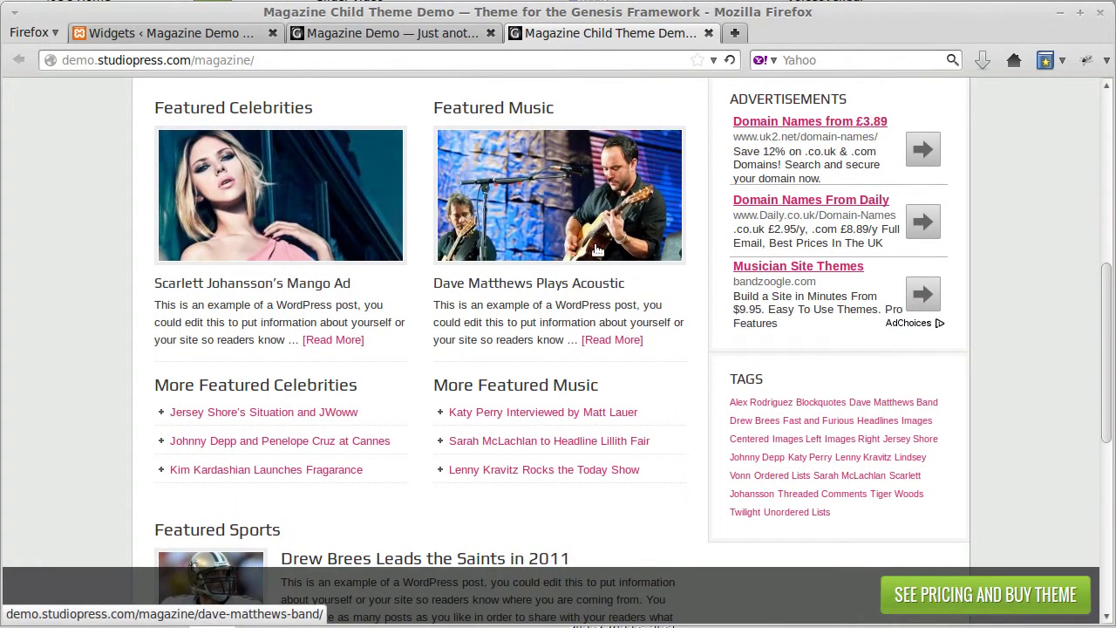
left_click(335, 35)
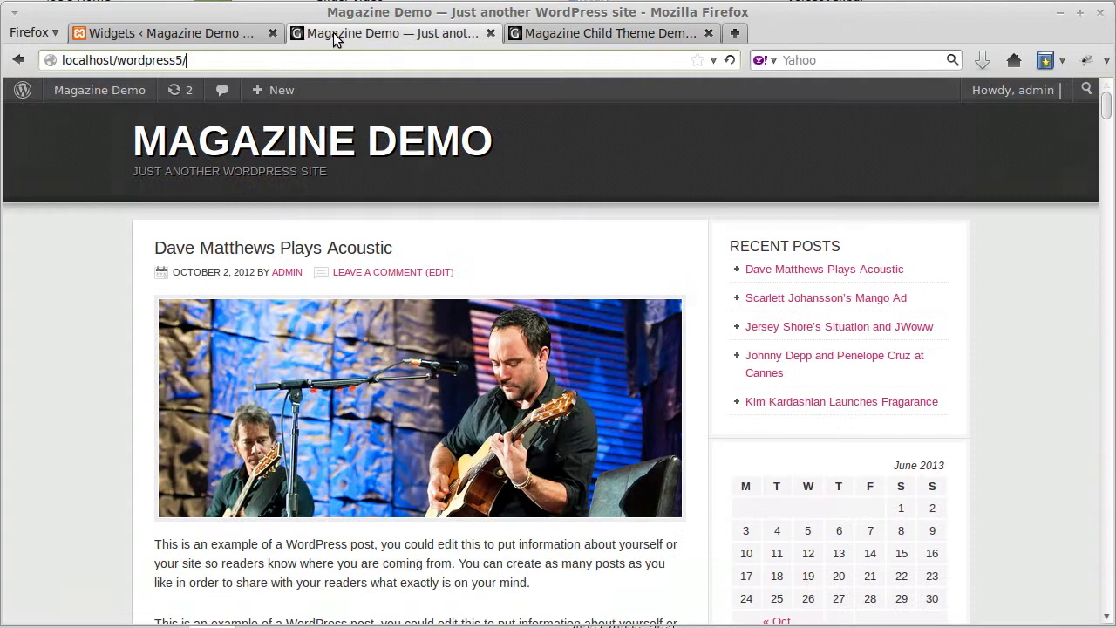
scroll(991, 320, "down", 10)
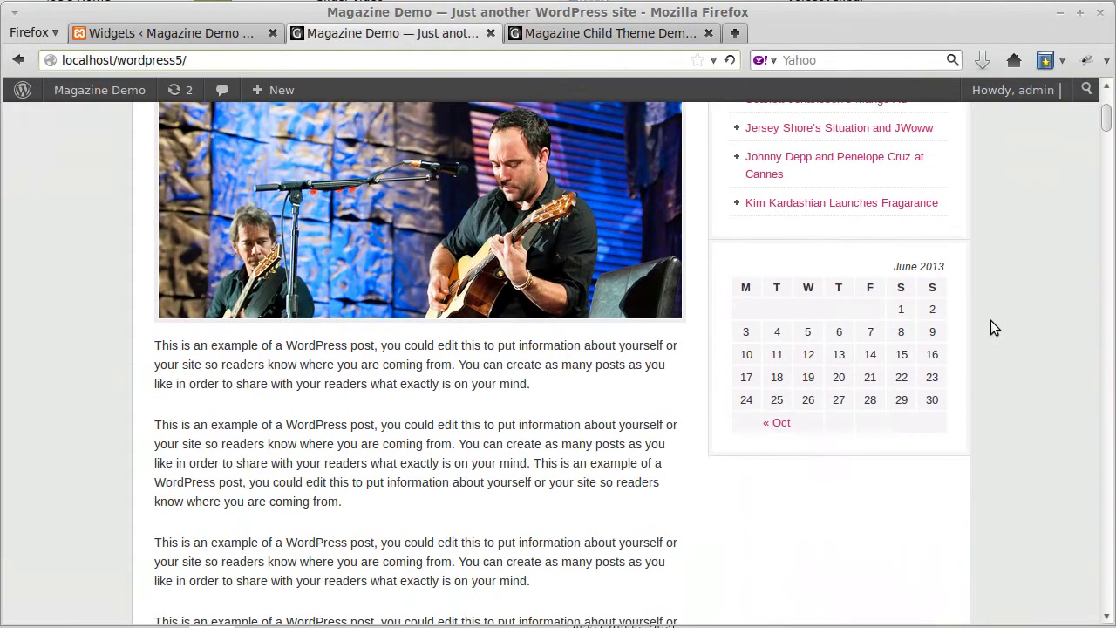
scroll(990, 328, "down", 10)
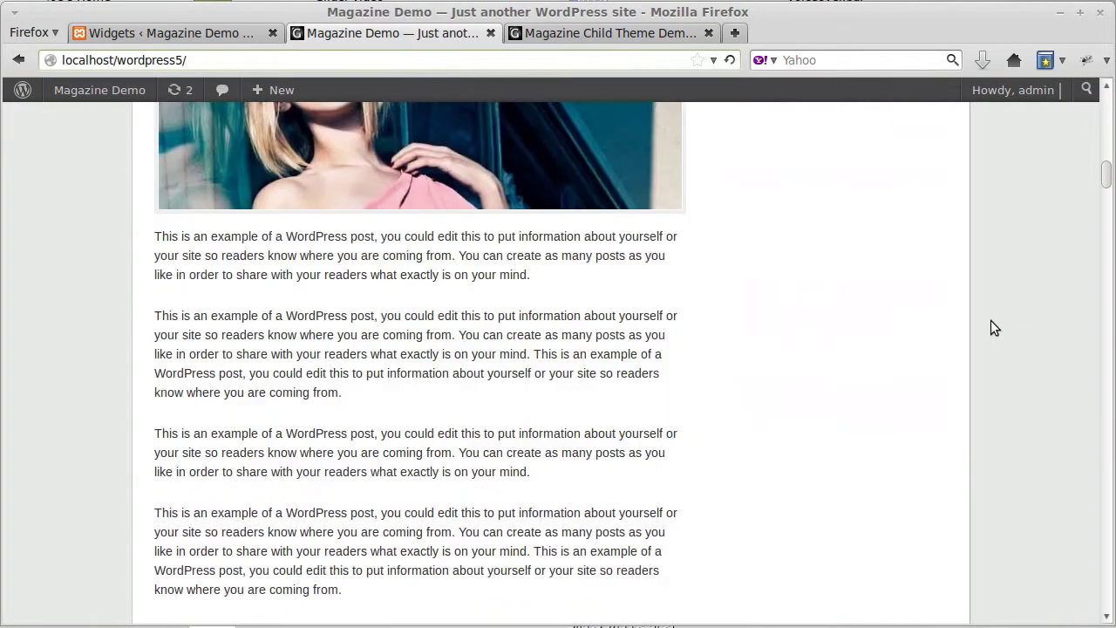
scroll(989, 328, "down", 5)
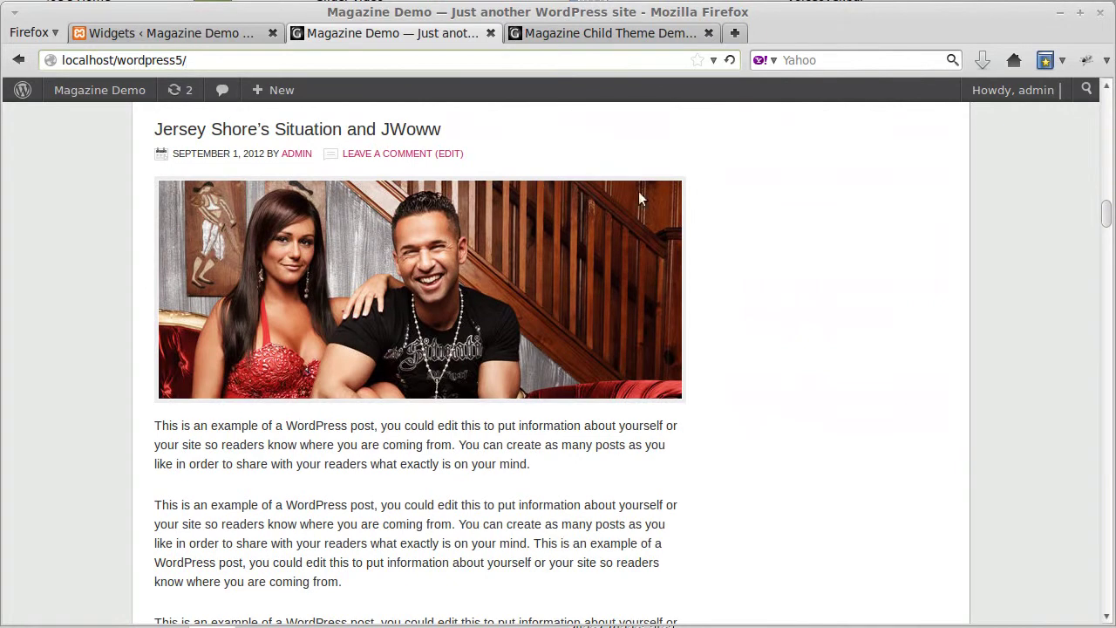
Check the Magazine demo homepage, then expand Home Left on the Widgets page
left_click(576, 33)
scroll(780, 253, "up", 4)
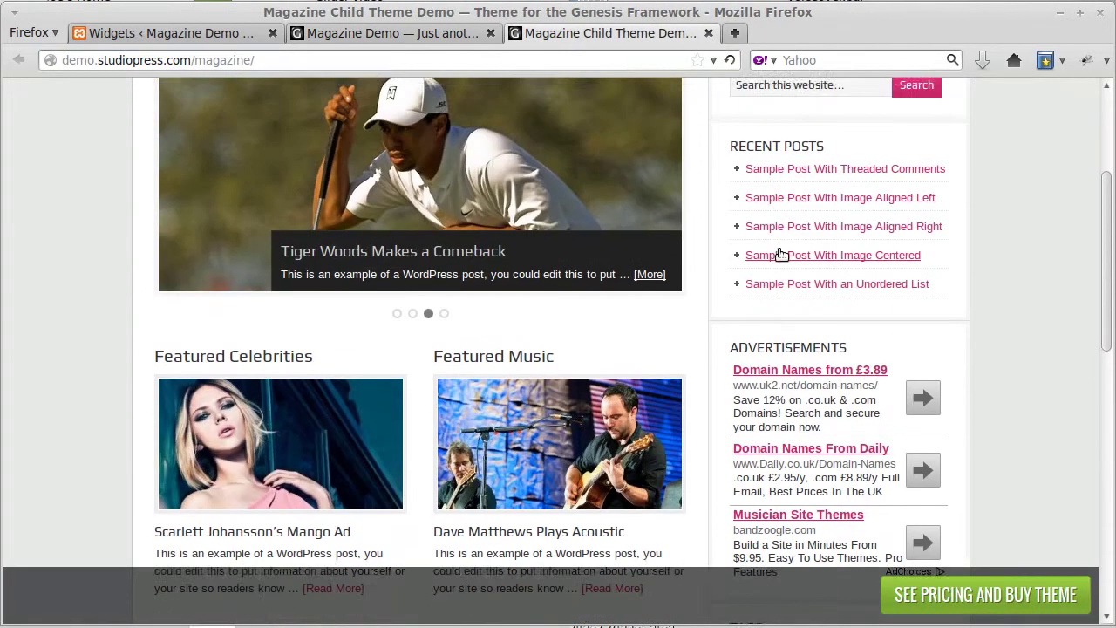
scroll(780, 253, "down", 4)
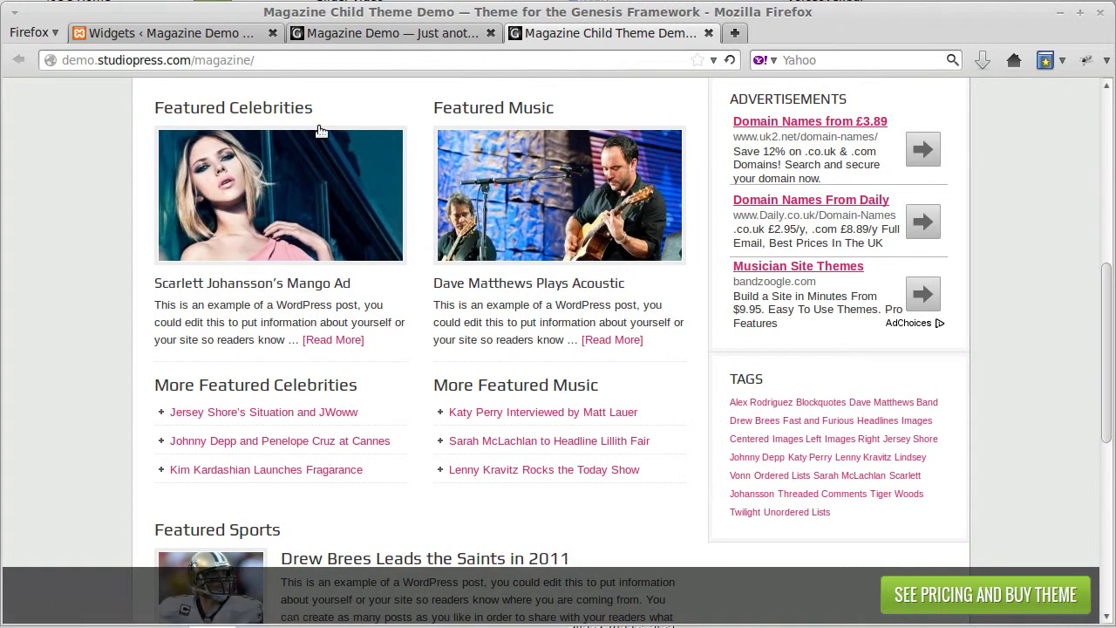
left_click(233, 40)
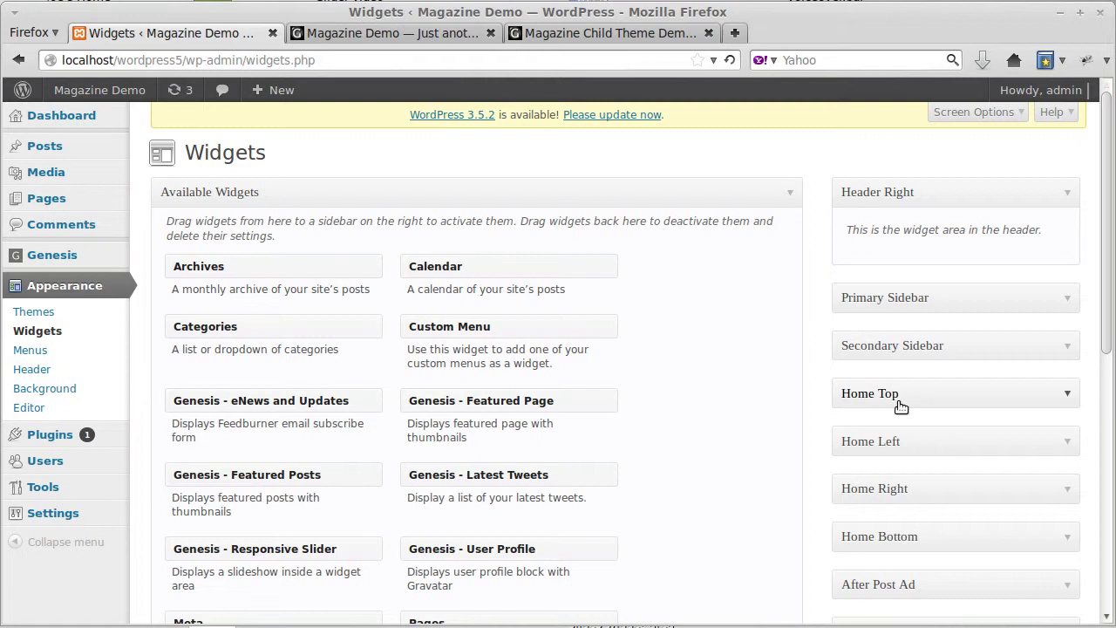
left_click(899, 442)
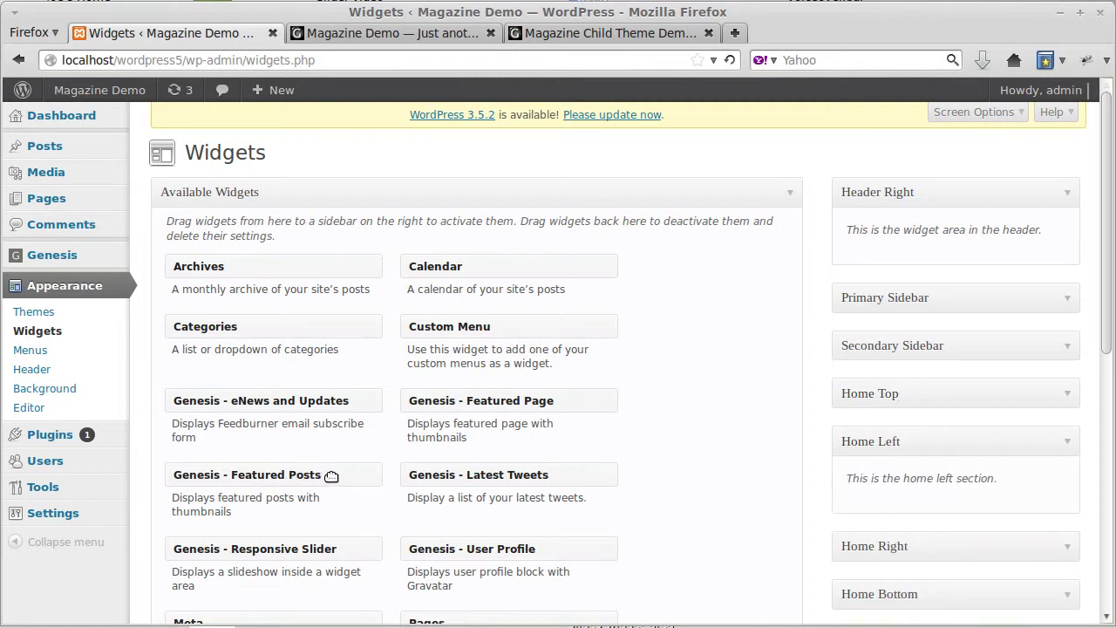
Add a Genesis - Featured Posts widget to Home Left and compare with the demo homepage
left_click_drag(332, 476, 1004, 488)
scroll(953, 391, "down", 7)
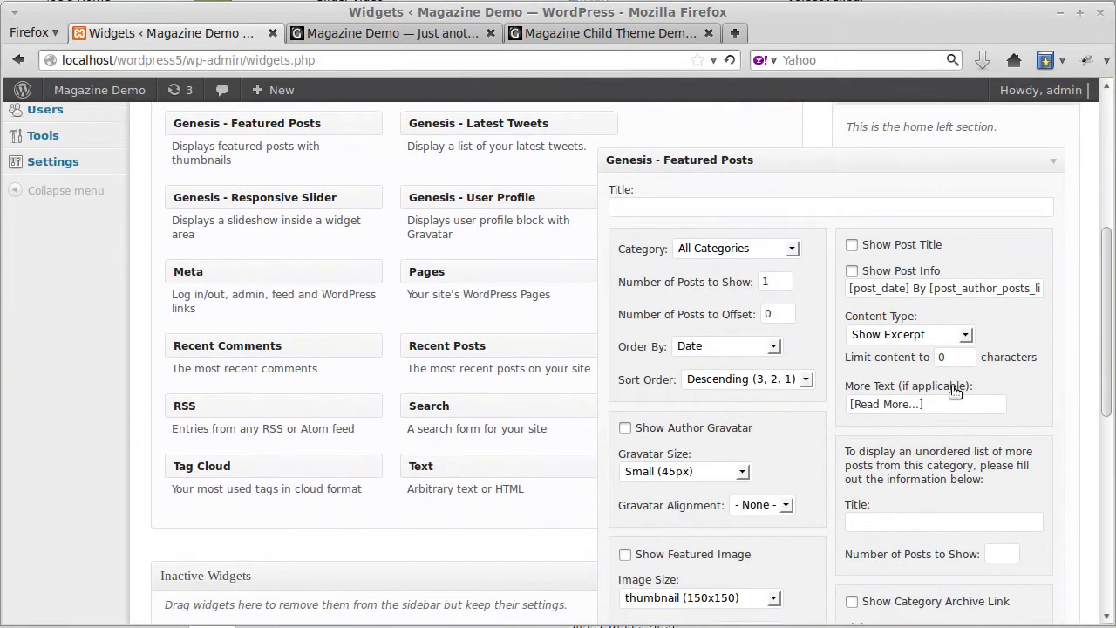
scroll(955, 392, "down", 1)
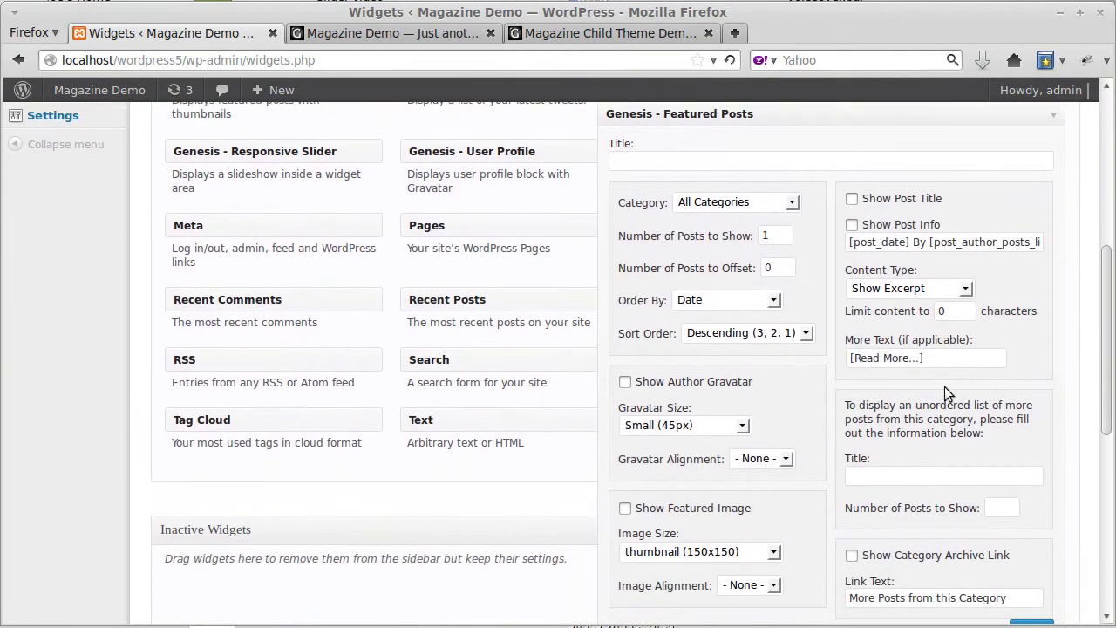
left_click(727, 204)
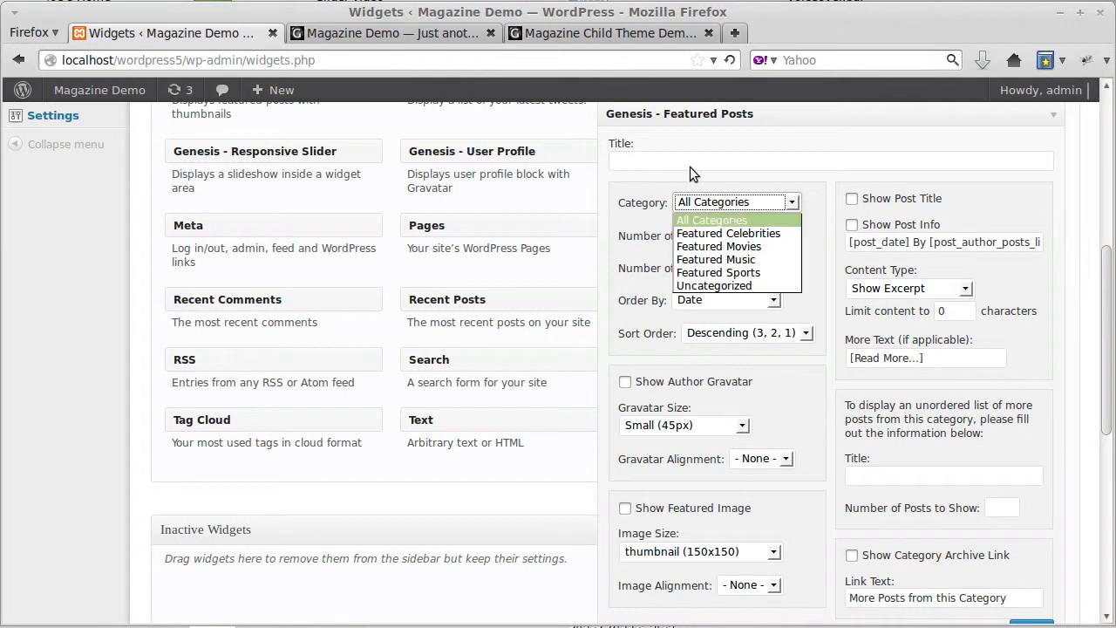
left_click(575, 26)
left_click(575, 28)
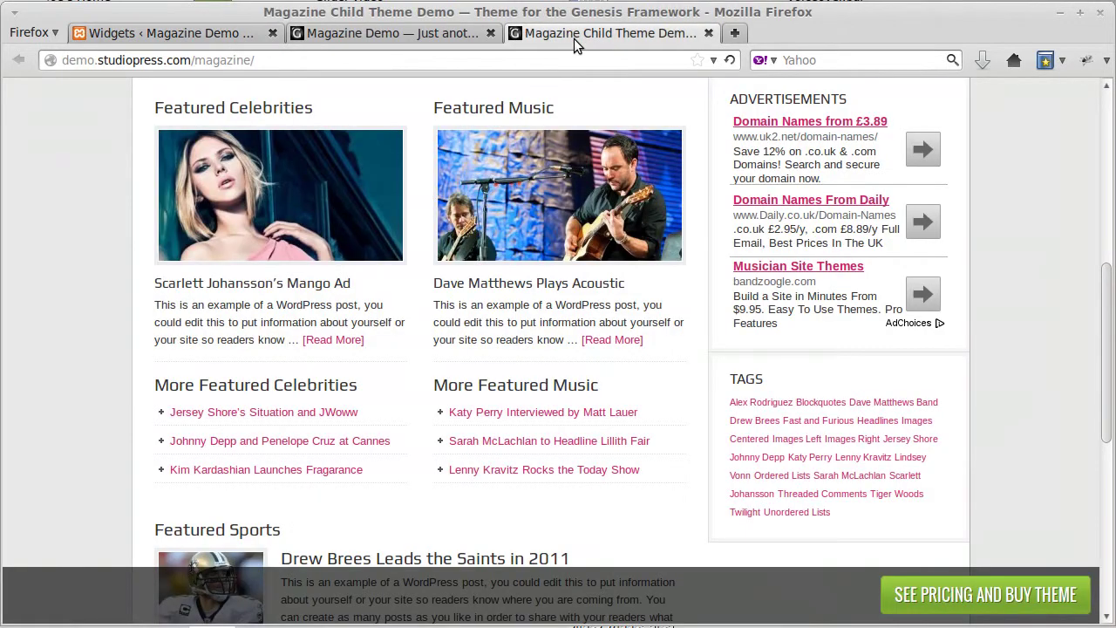
left_click(223, 33)
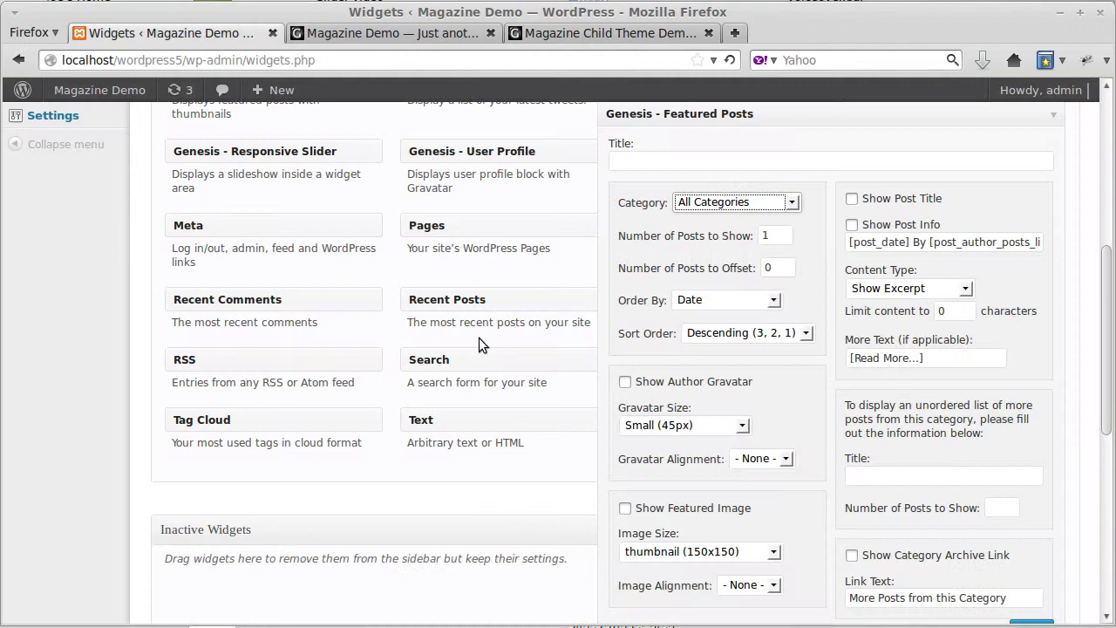
Show Featured Celebrities posts with home-bottom (280x150) images and post titles, then save
left_click(728, 201)
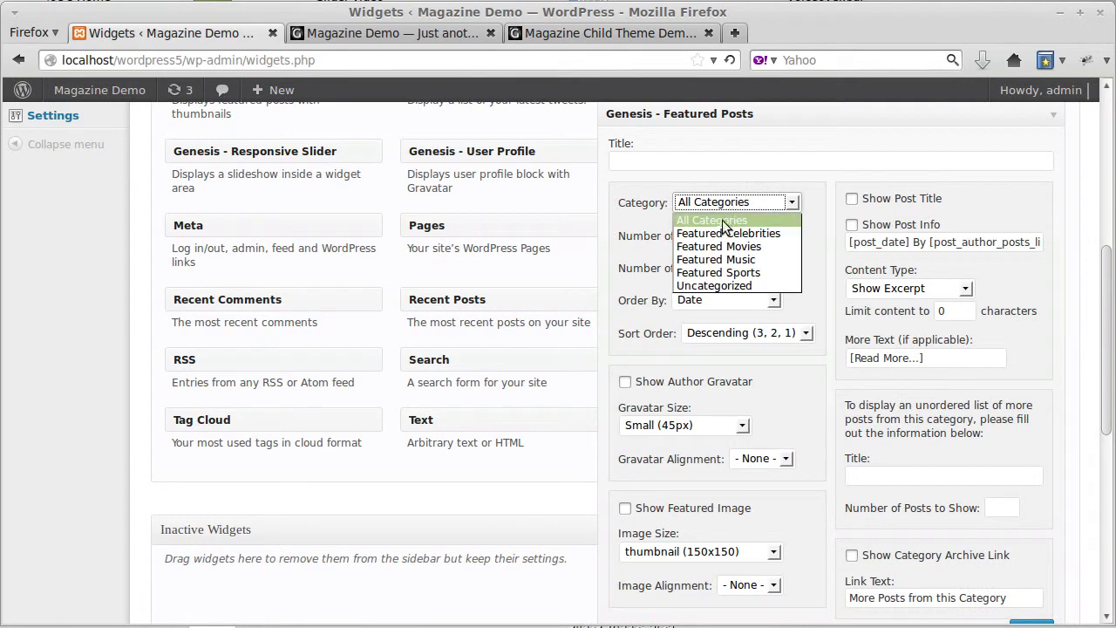
left_click(722, 234)
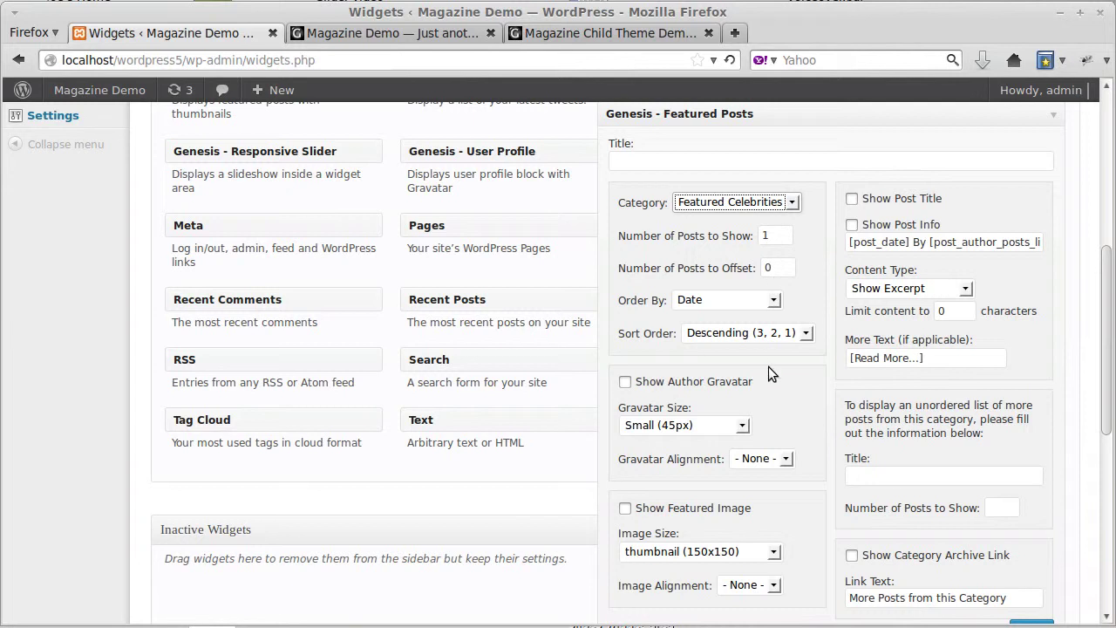
scroll(778, 406, "down", 3)
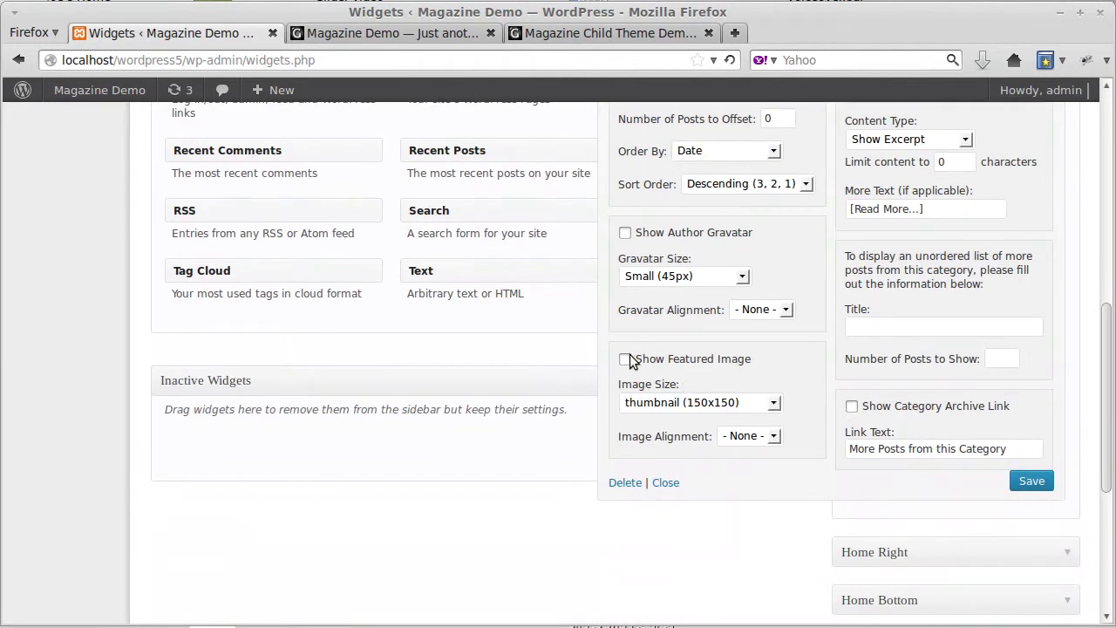
left_click(660, 403)
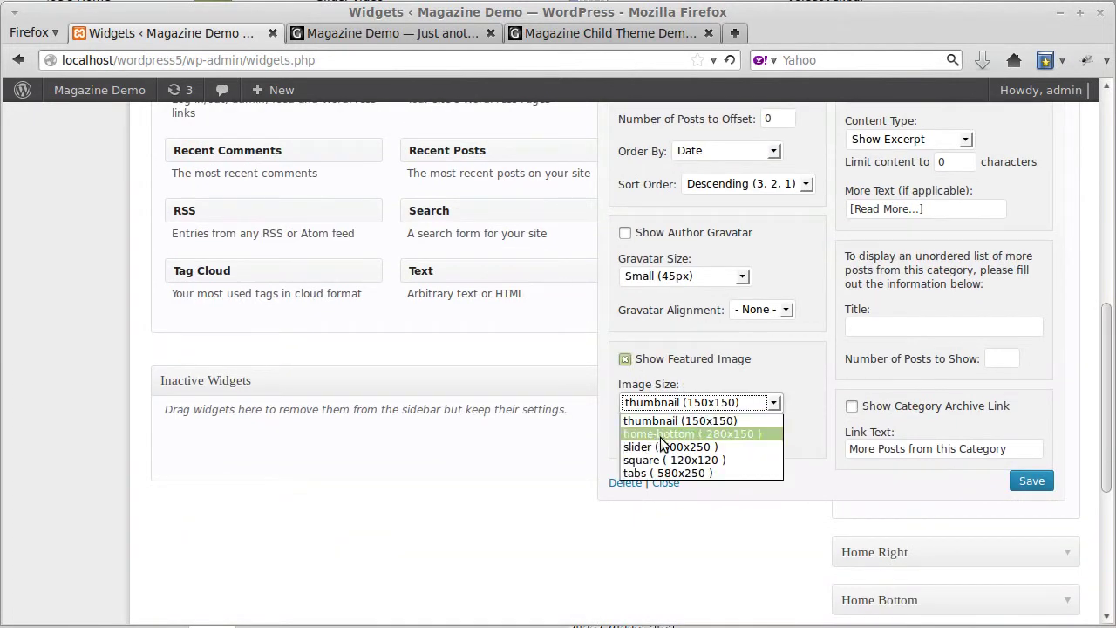
left_click(666, 433)
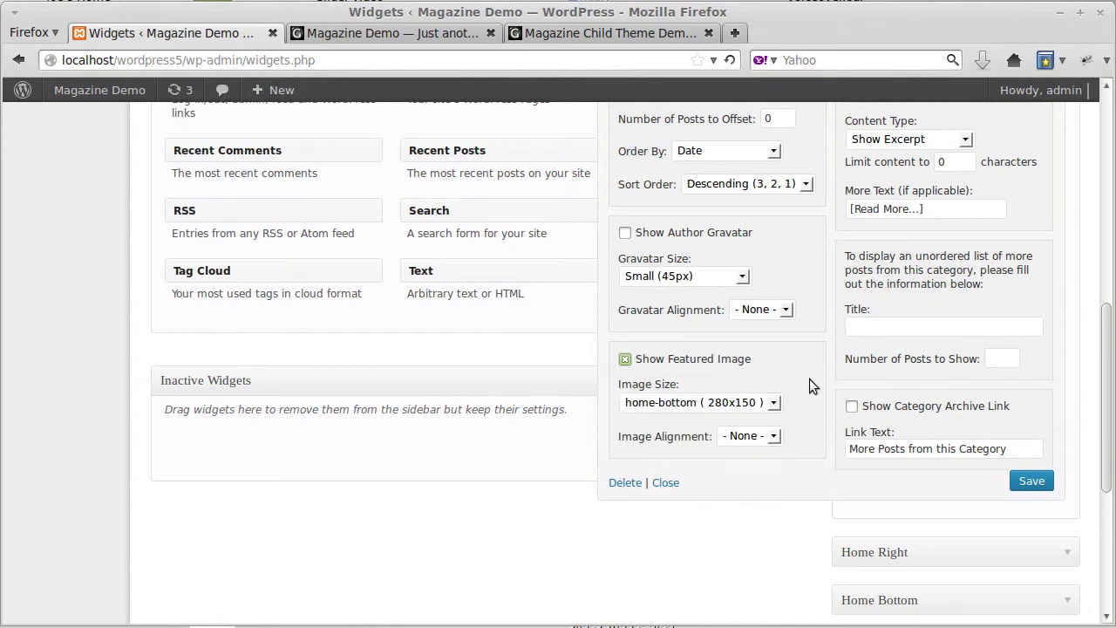
scroll(812, 379, "up", 4)
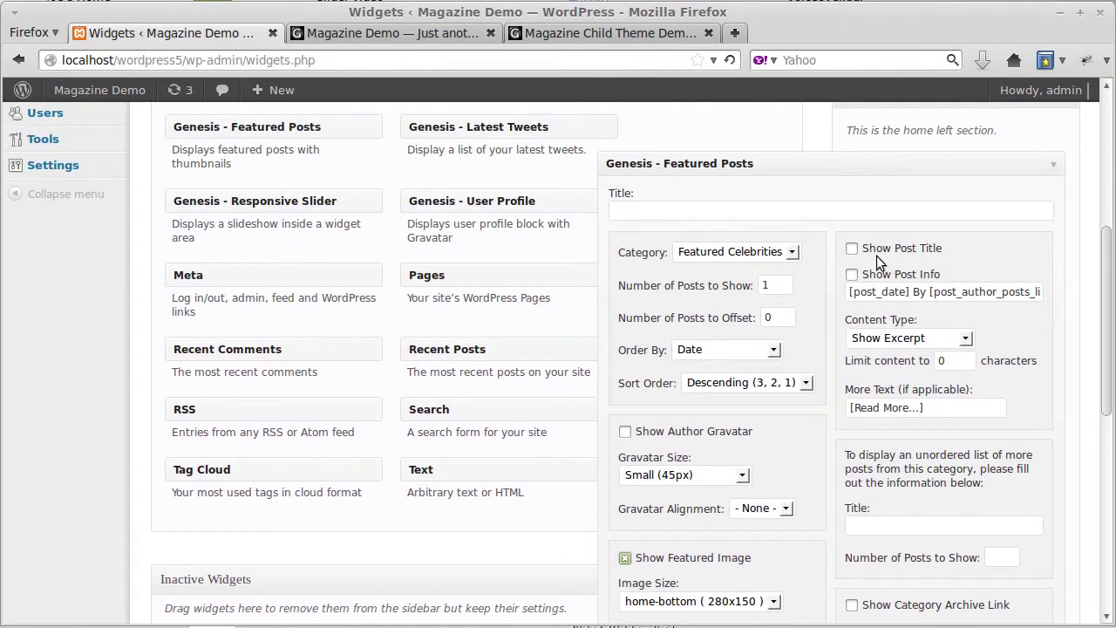
left_click(851, 250)
scroll(808, 459, "down", 1)
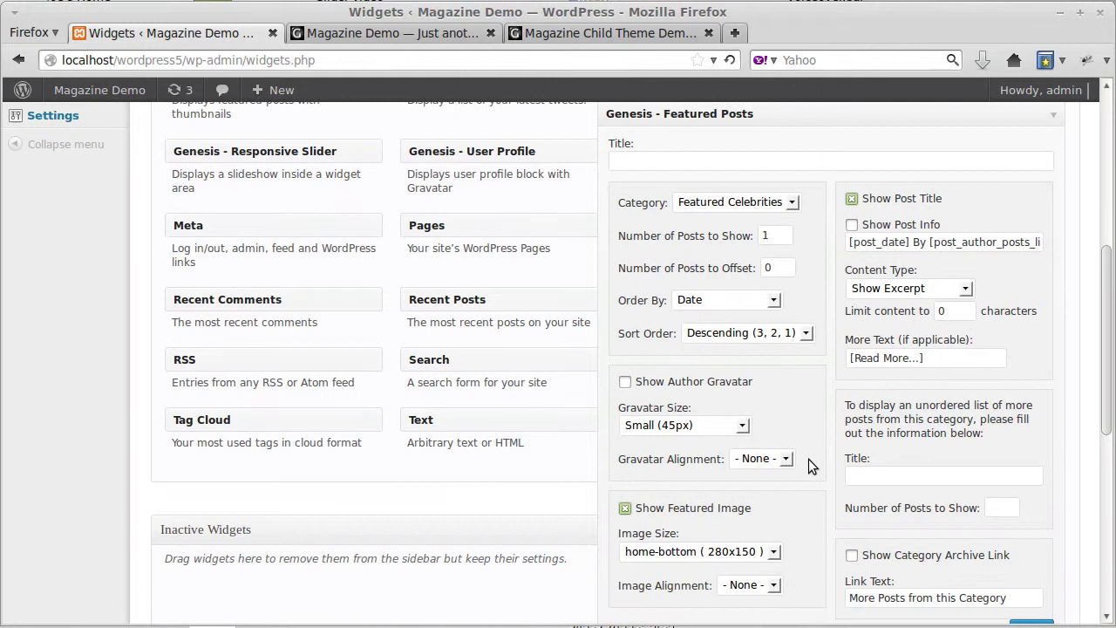
scroll(808, 459, "down", 3)
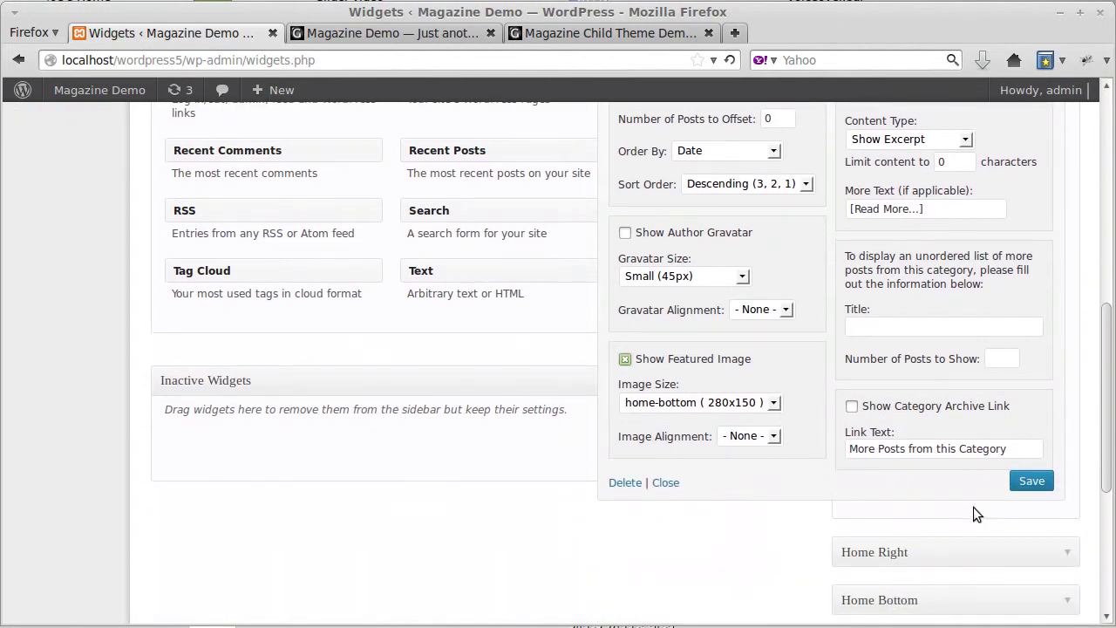
left_click(1015, 480)
scroll(765, 417, "up", 6)
Collapse the widget and reload the local front page to view the result
left_click(1051, 266)
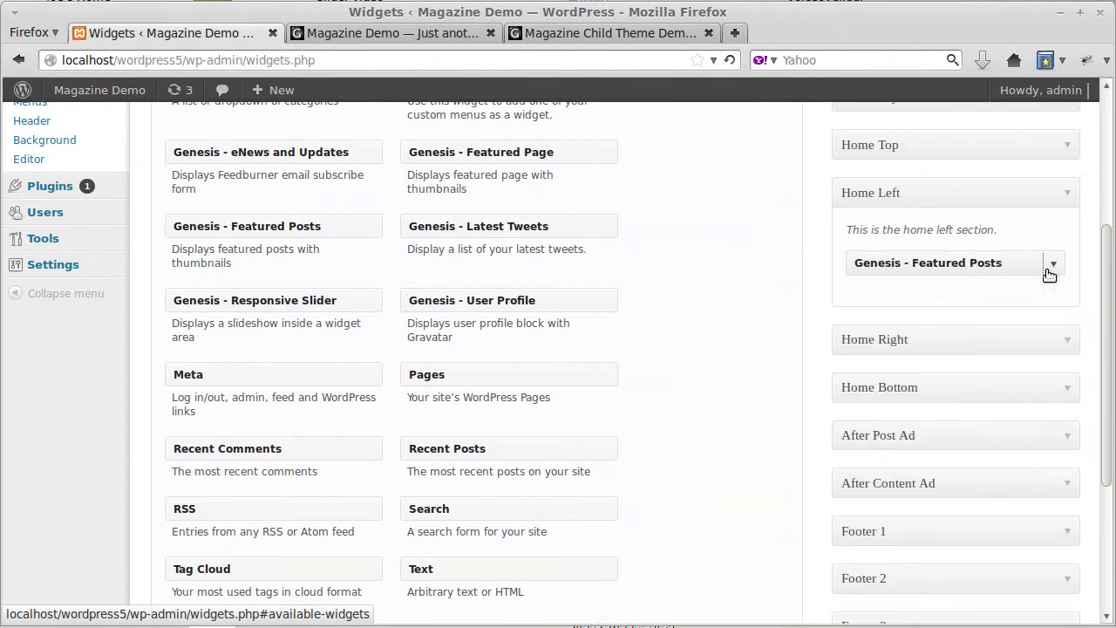
left_click(435, 36)
left_click(730, 60)
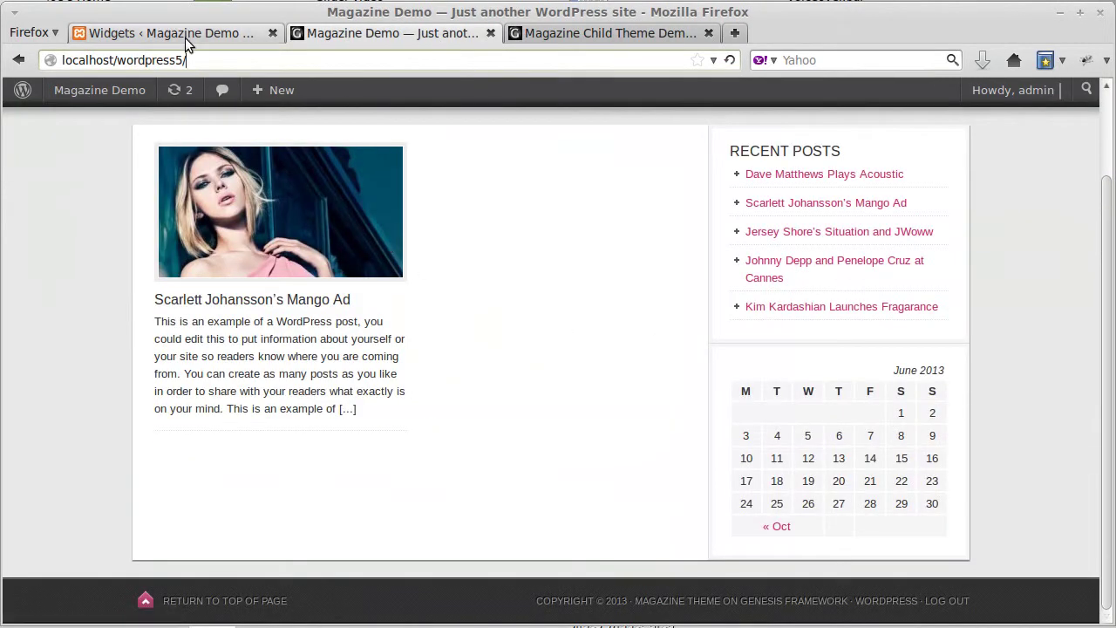
left_click(184, 37)
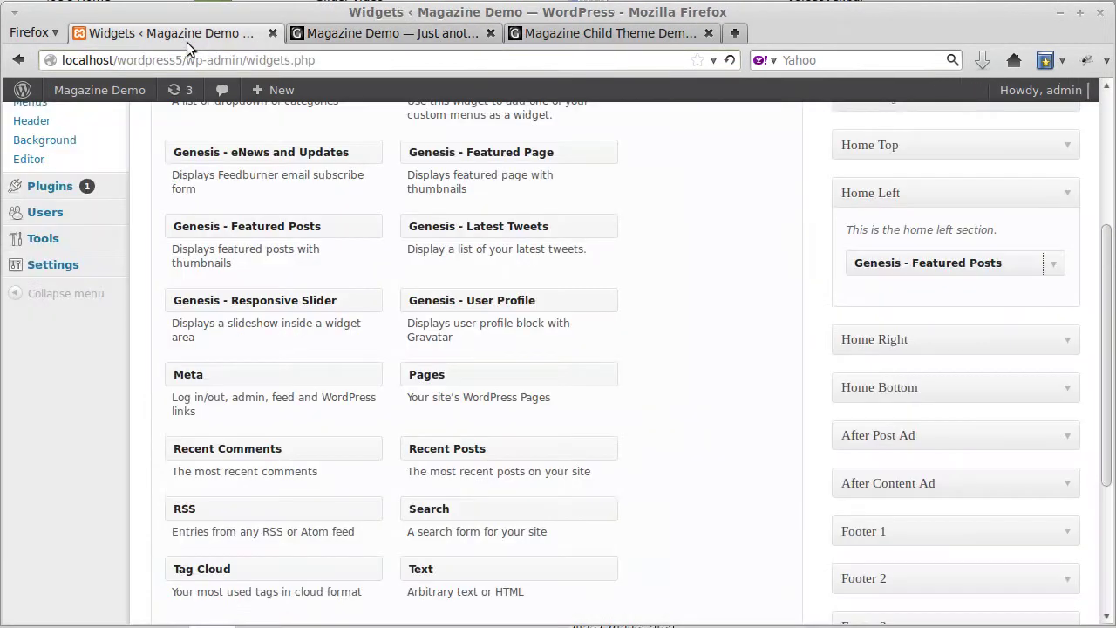
Add an extra list of 3 posts titled 'More links...' and save the widget
left_click(998, 269)
scroll(859, 314, "down", 5)
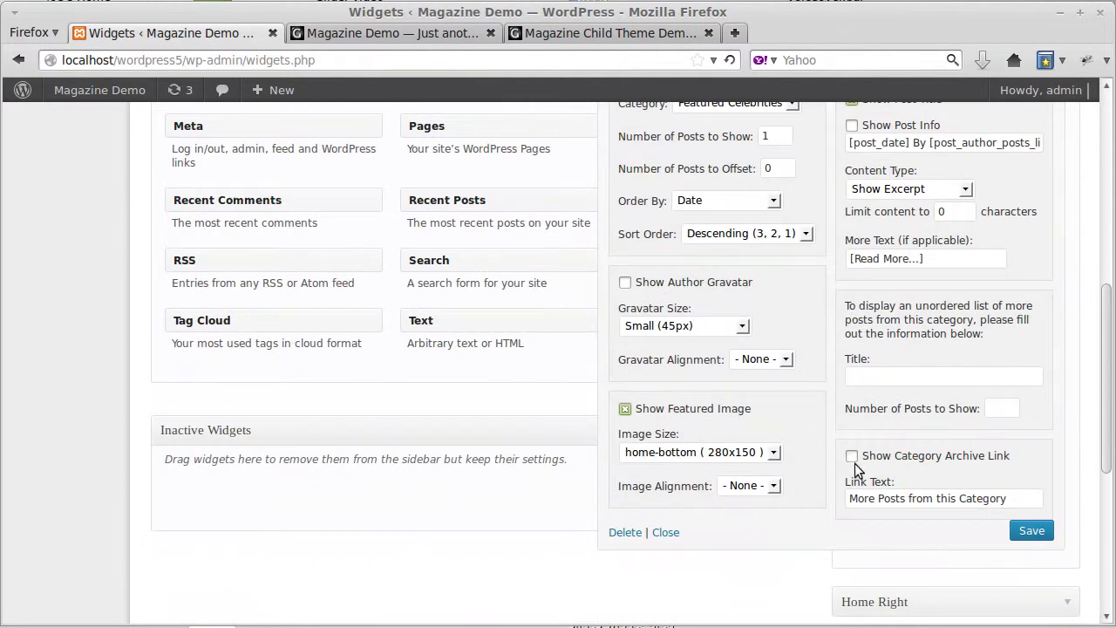
left_click(1006, 409)
type("3")
left_click(900, 376)
type("Mod")
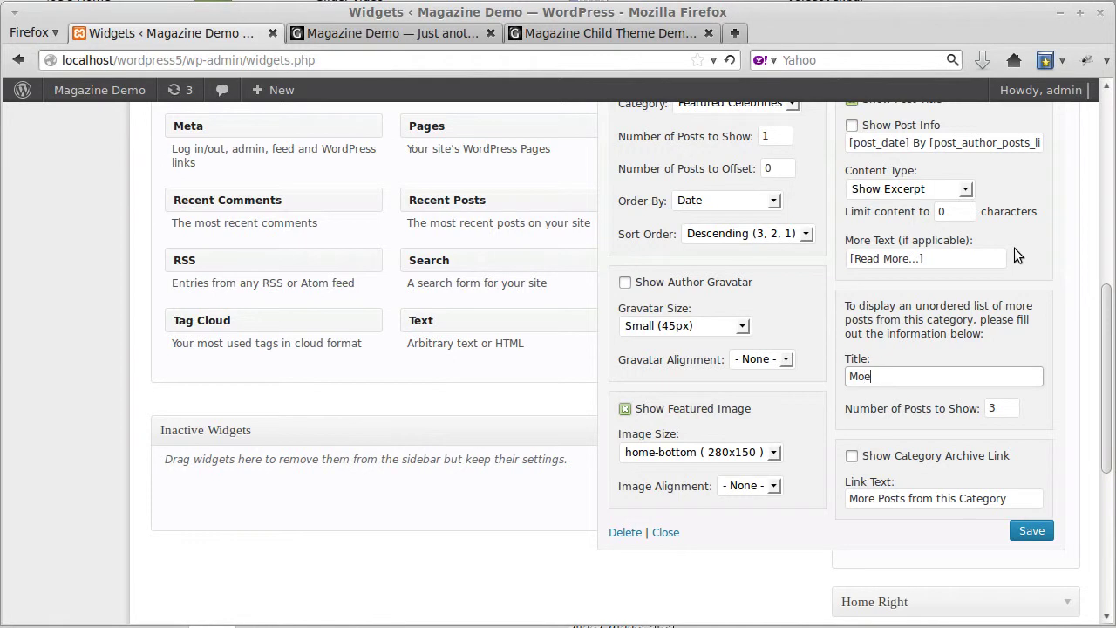
key("BackSpace")
type("re links...")
left_click(1032, 531)
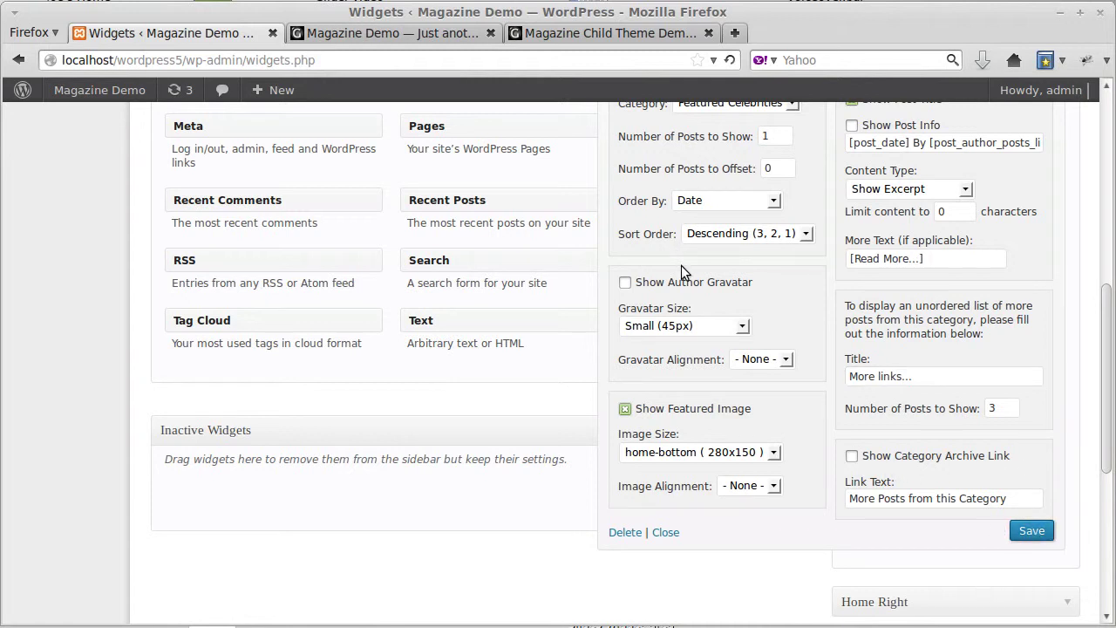
scroll(680, 265, "up", 7)
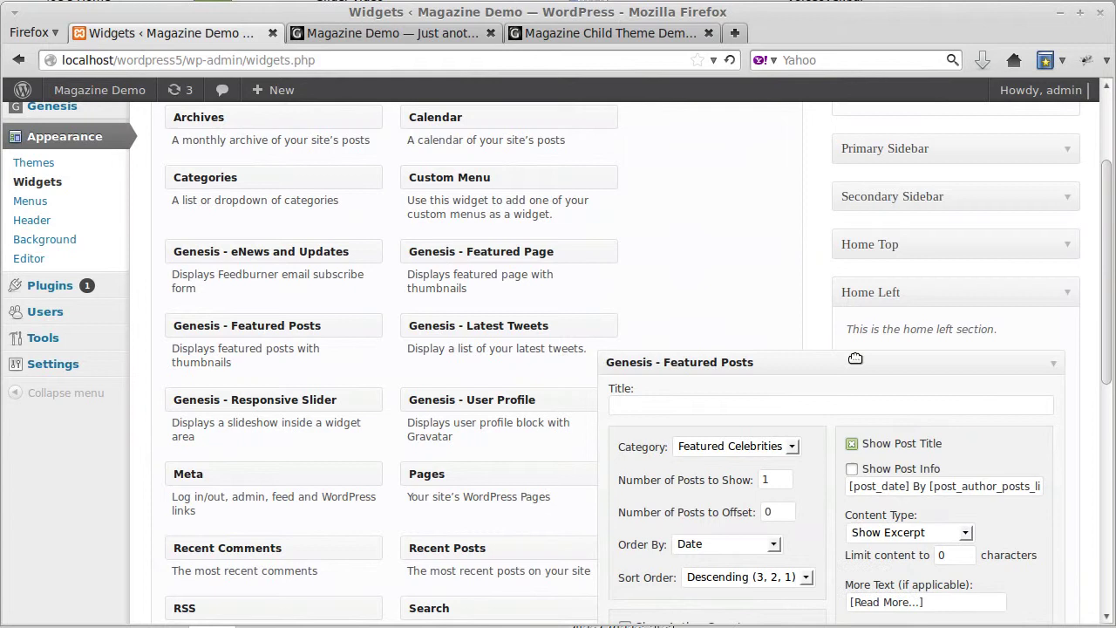
Add a Genesis - Featured Posts widget to Home Right, checking the demo layout
left_click_drag(855, 358, 855, 361)
left_click(888, 439)
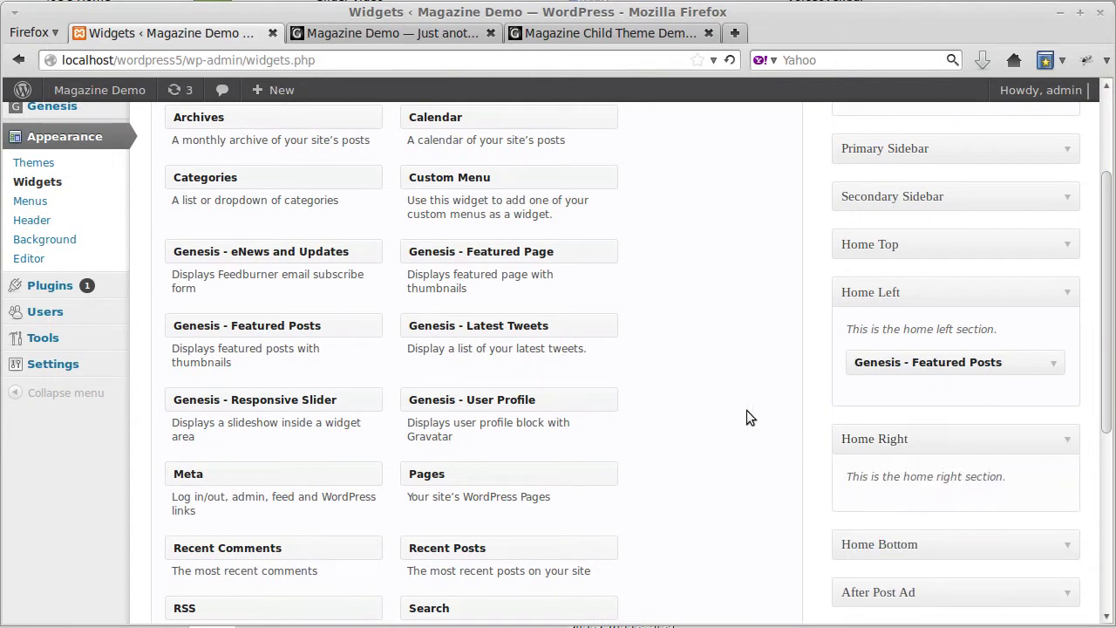
scroll(741, 408, "down", 1)
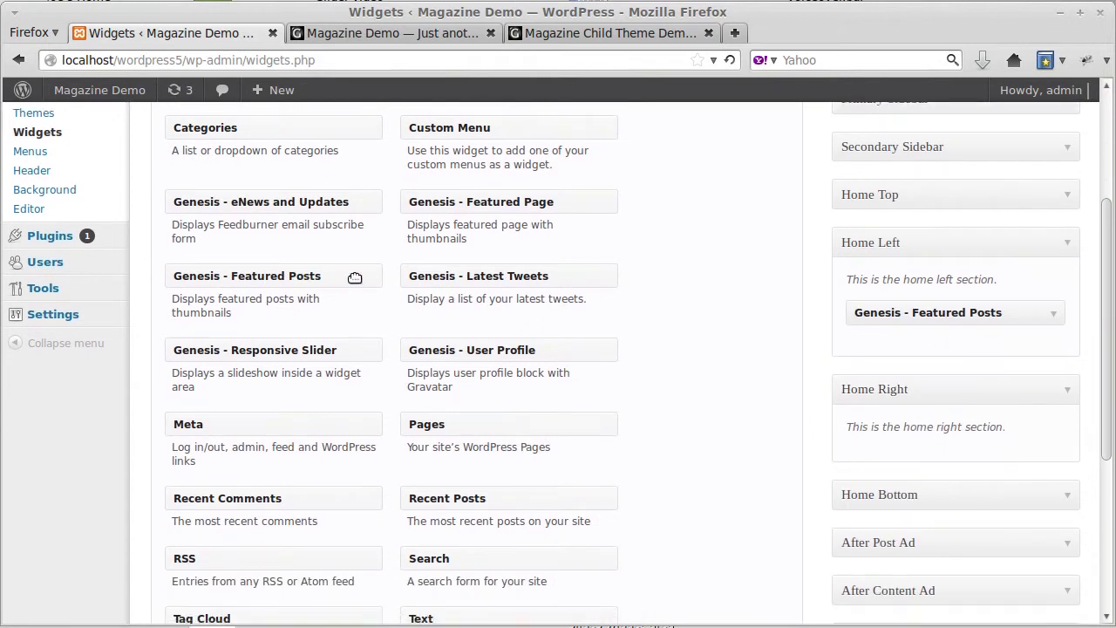
left_click_drag(354, 278, 1006, 452)
scroll(695, 326, "down", 4)
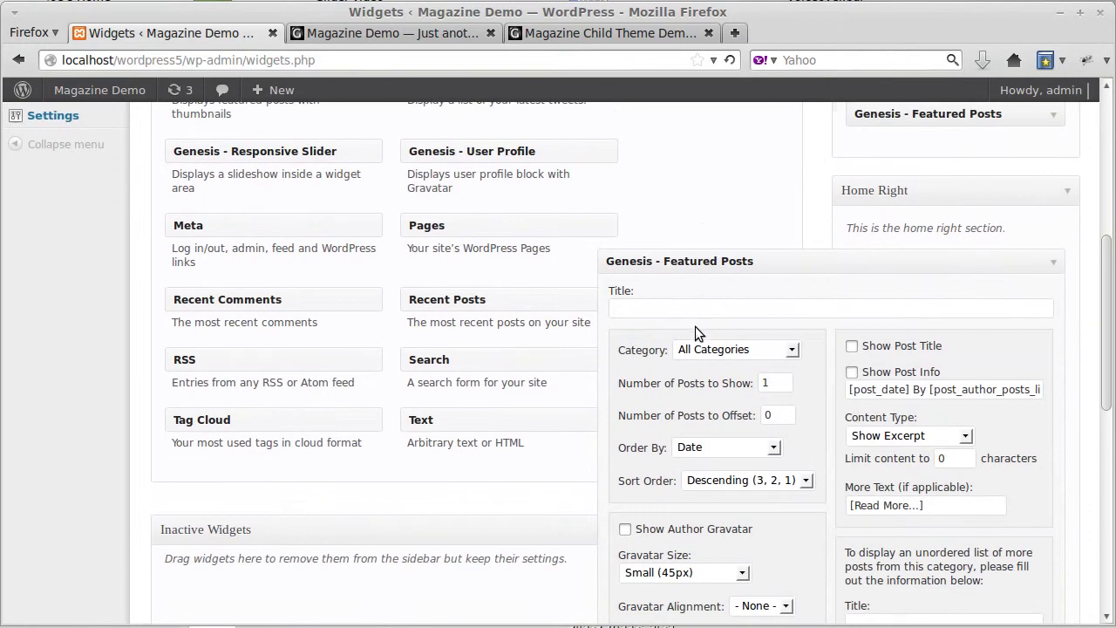
left_click(700, 352)
left_click(621, 38)
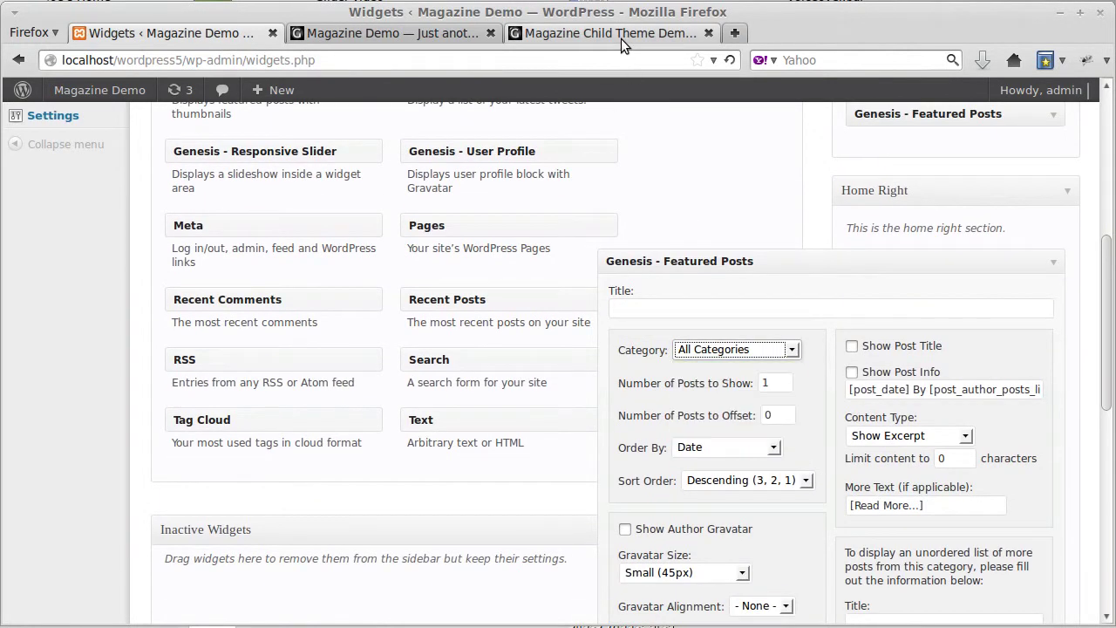
left_click(621, 39)
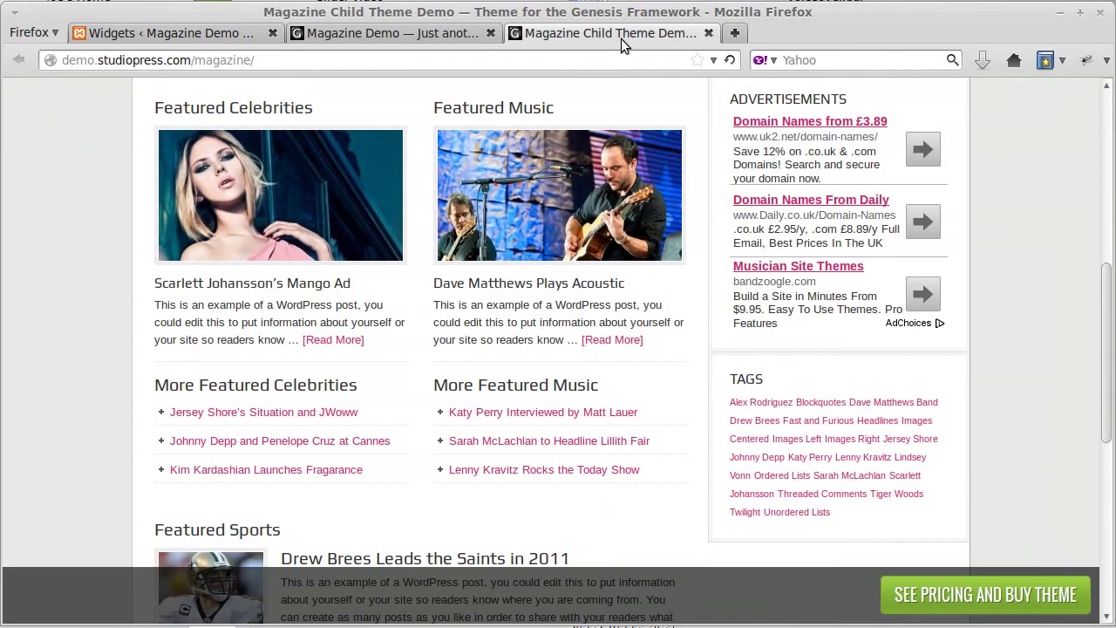
left_click(244, 38)
Show Featured Music posts with home-bottom 280x150 featured images and post titles
left_click(777, 352)
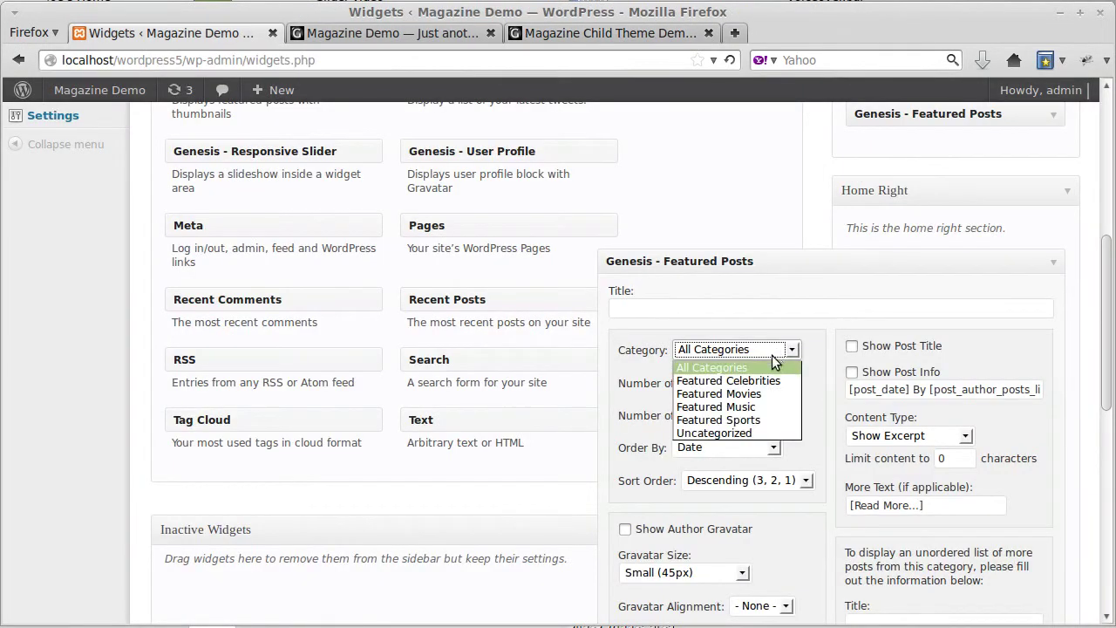
left_click(754, 407)
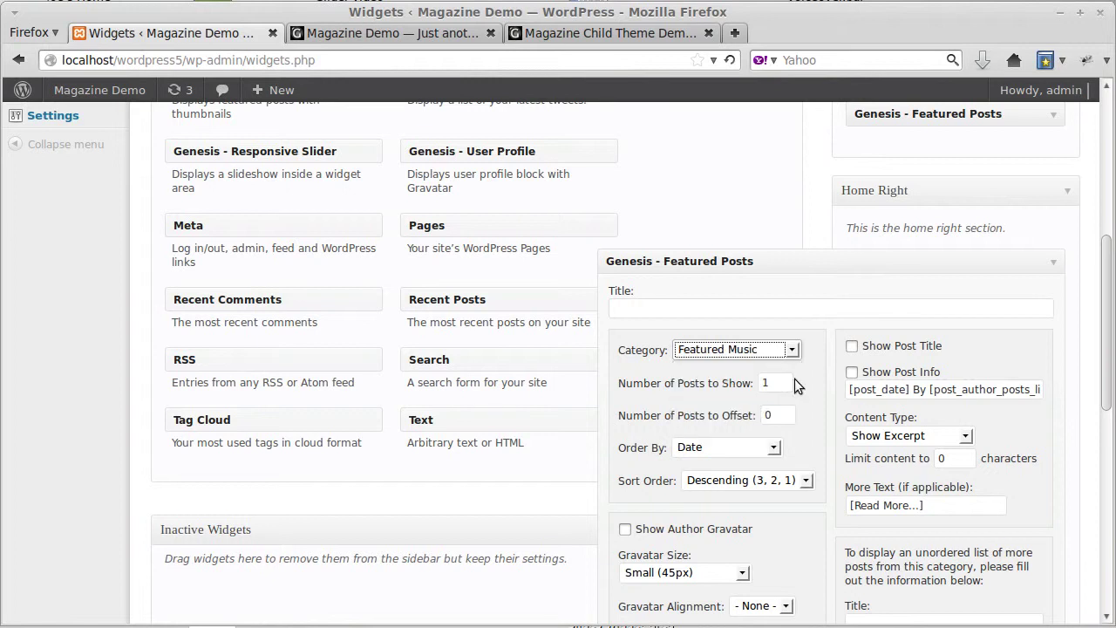
scroll(809, 378, "down", 6)
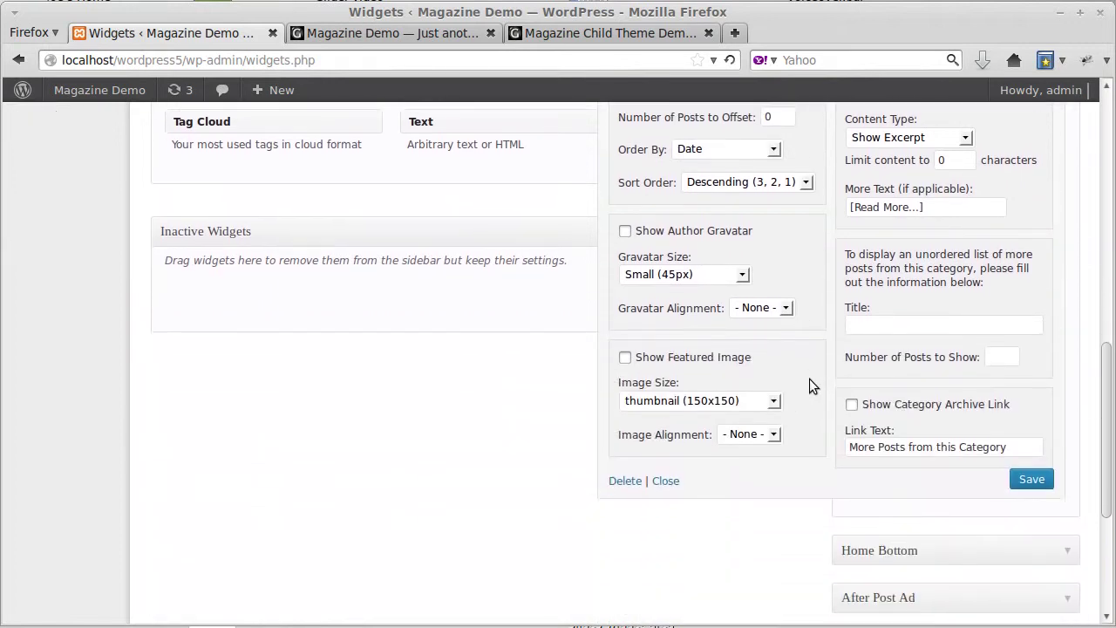
left_click(625, 356)
left_click(667, 401)
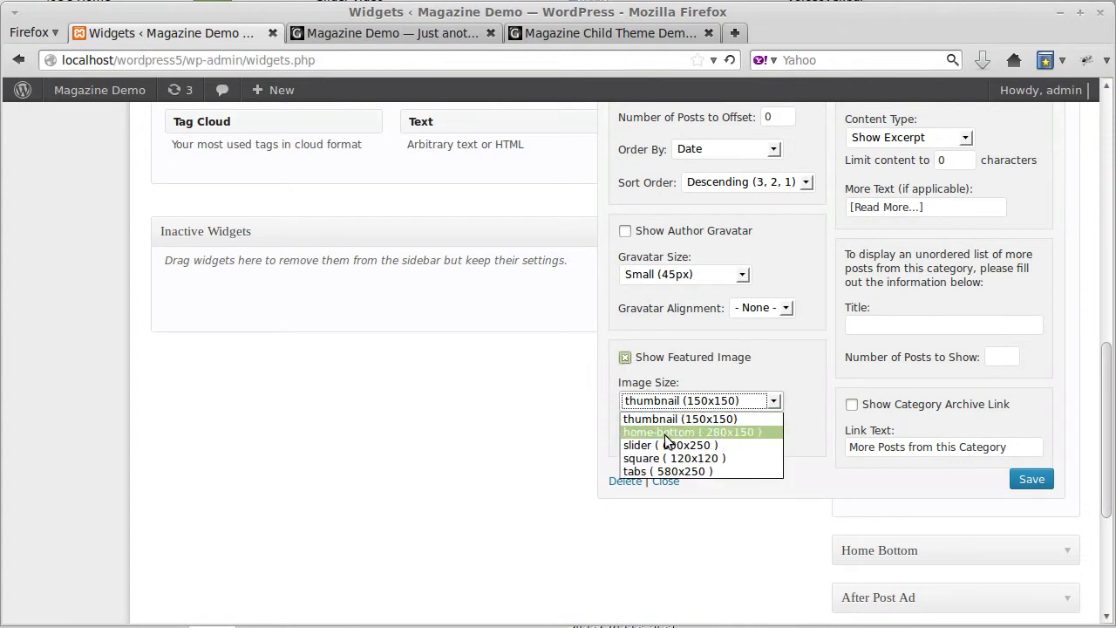
left_click(684, 434)
scroll(811, 446, "up", 4)
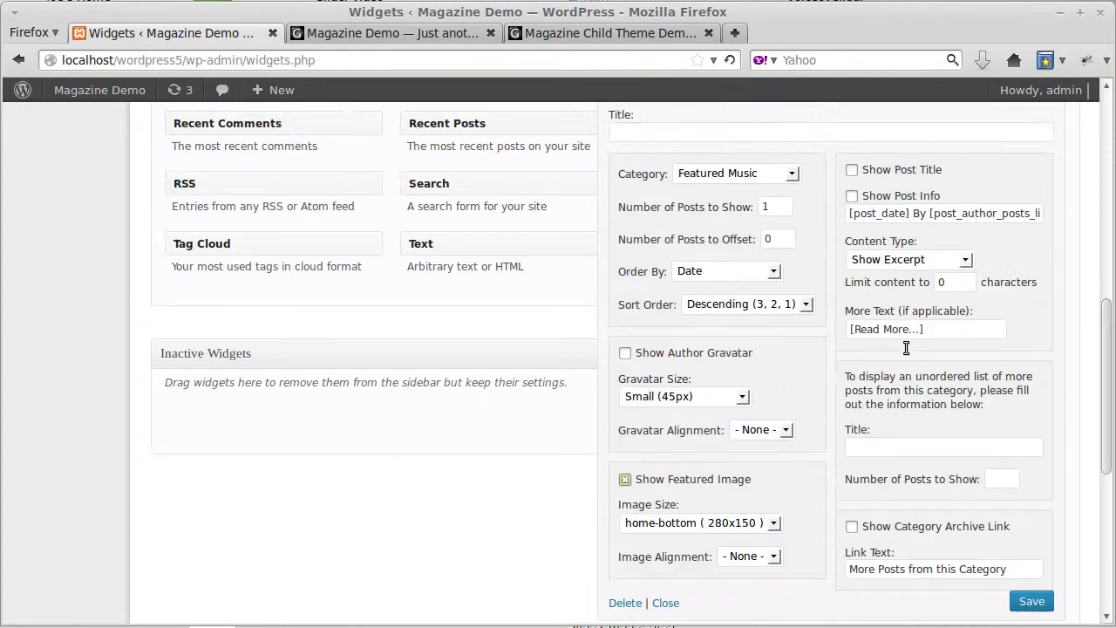
left_click(852, 248)
scroll(883, 362, "down", 5)
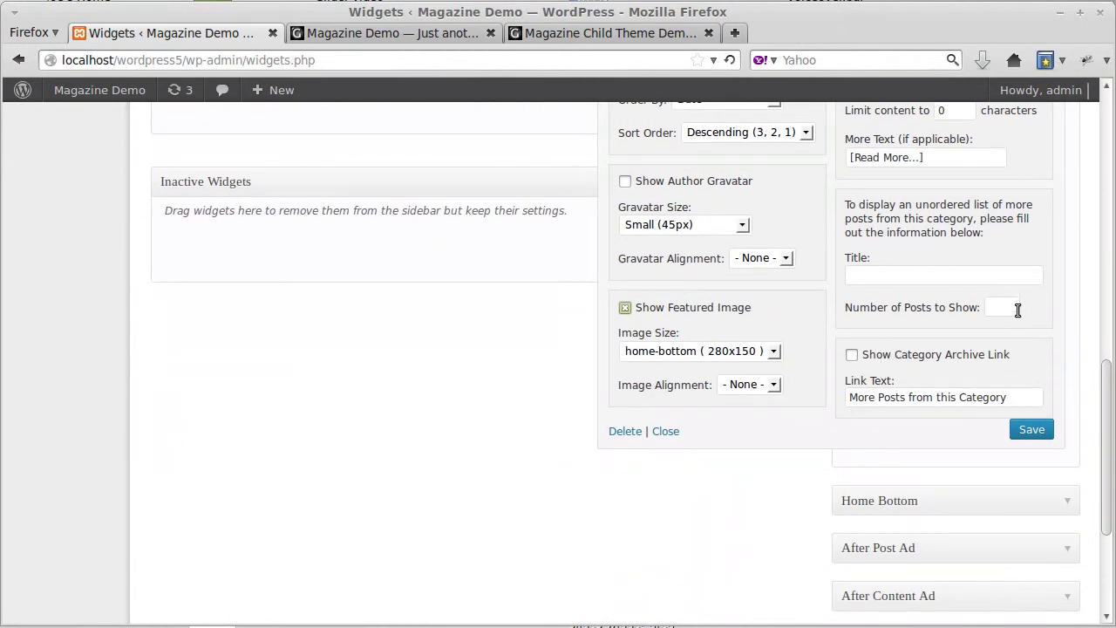
List 3 more posts under 'More posts', save, and reload the front page
left_click(1014, 311)
type("3")
left_click(899, 267)
type("Mor")
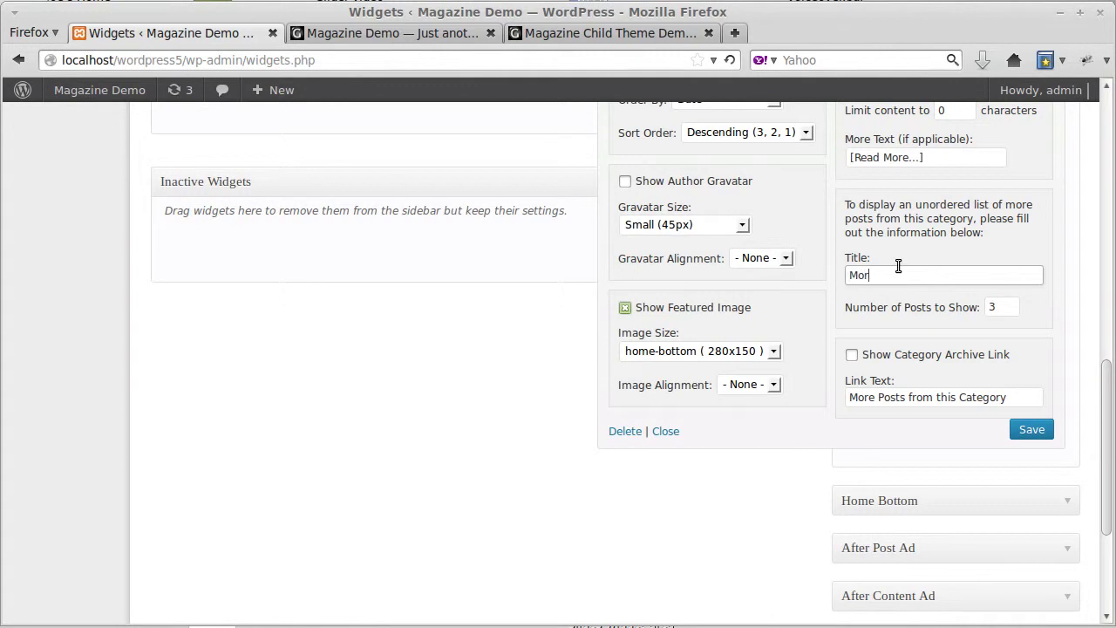
type("e posts...")
left_click(1035, 433)
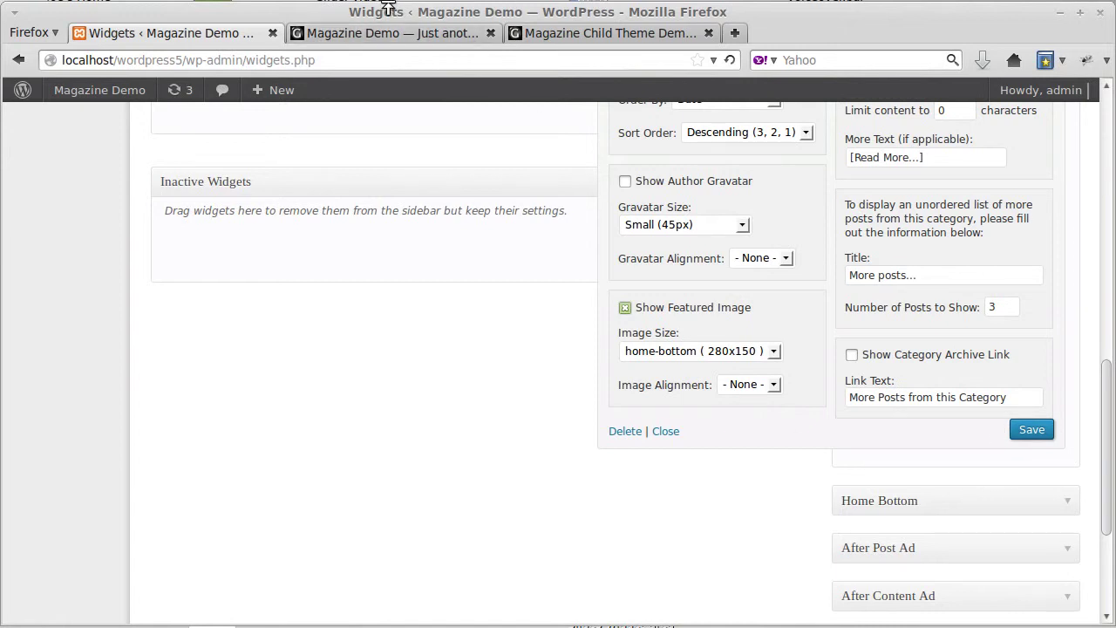
left_click(381, 34)
left_click(732, 59)
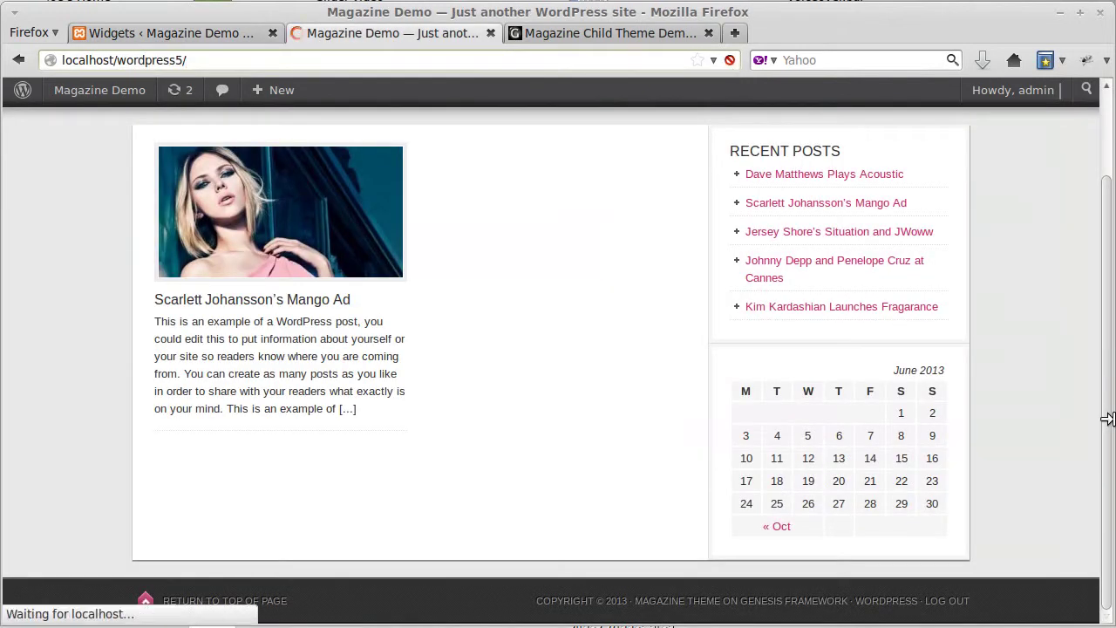
Compare the local front page with the StudioPress demo, then return to Widgets
left_click(587, 33)
left_click(422, 35)
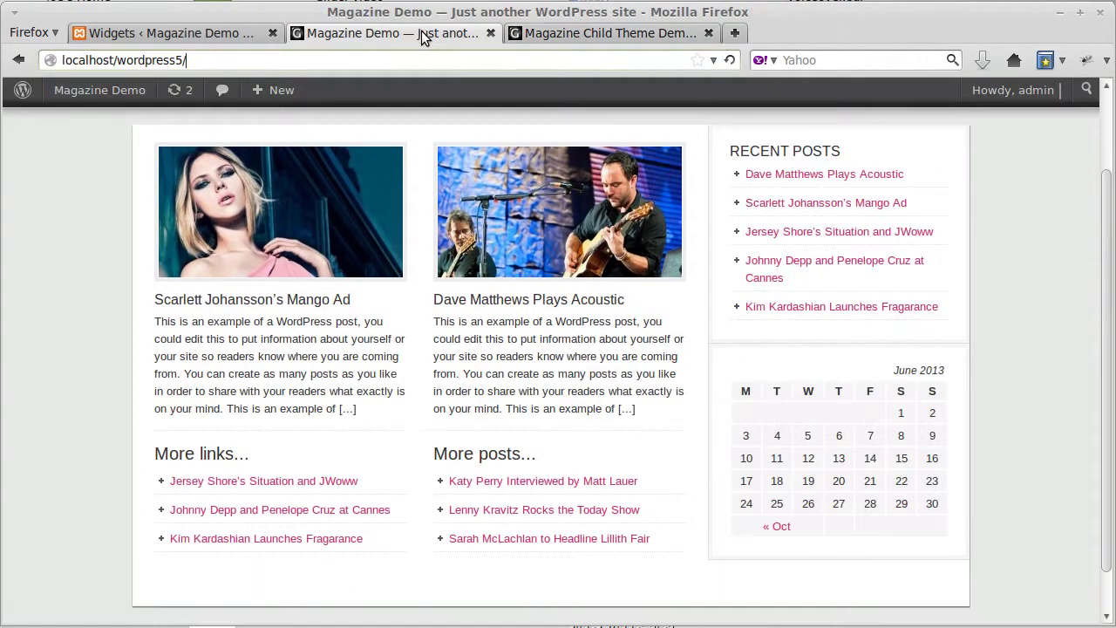
left_click(650, 39)
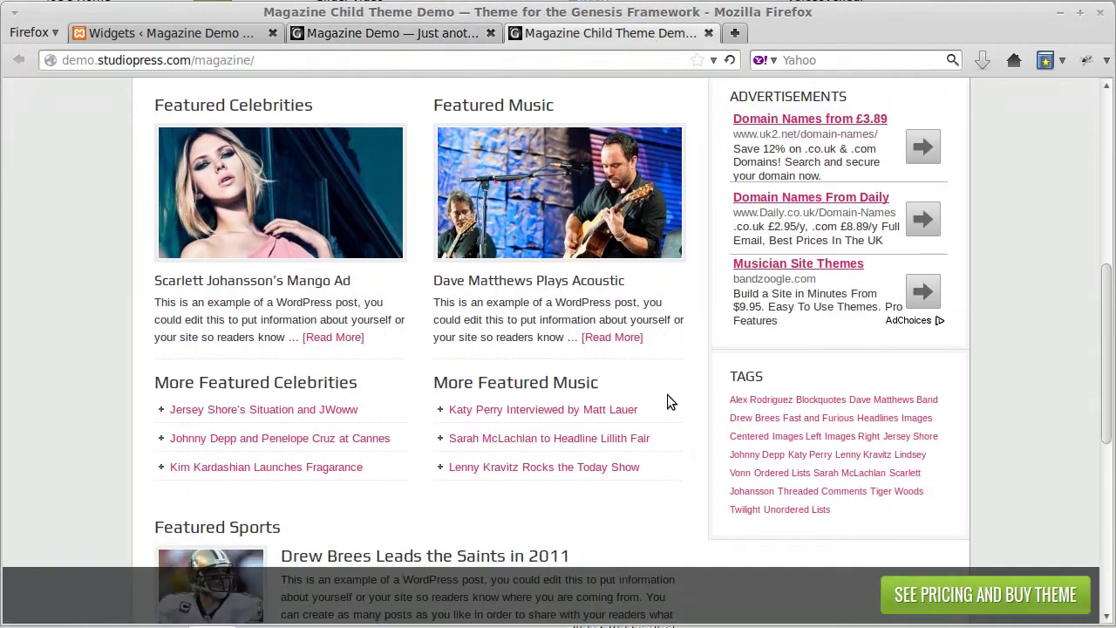
scroll(667, 394, "down", 5)
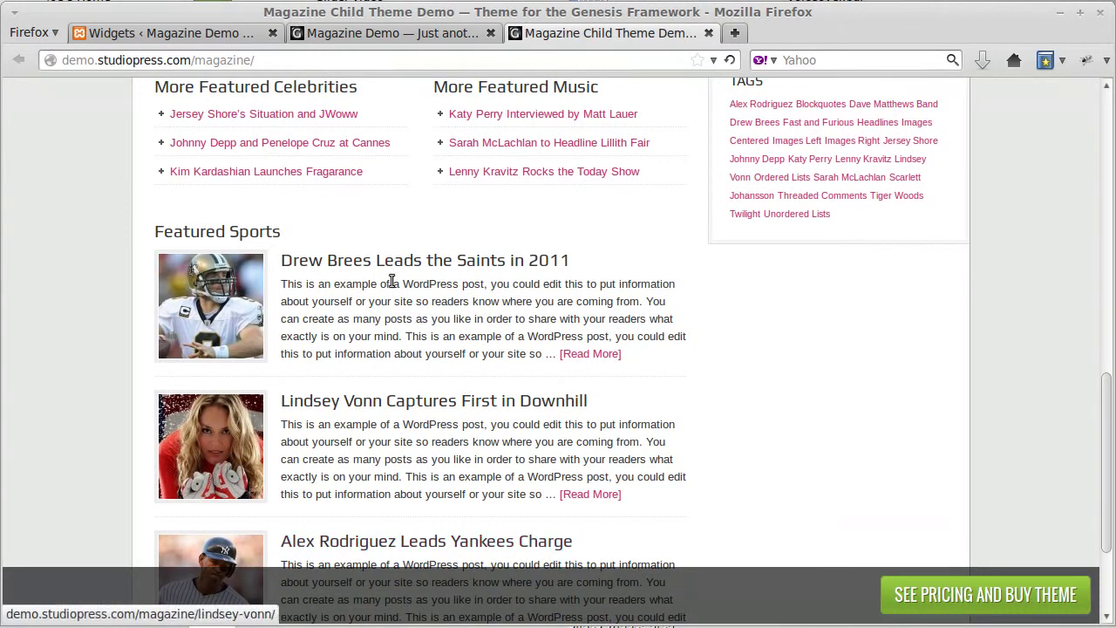
scroll(390, 287, "down", 1)
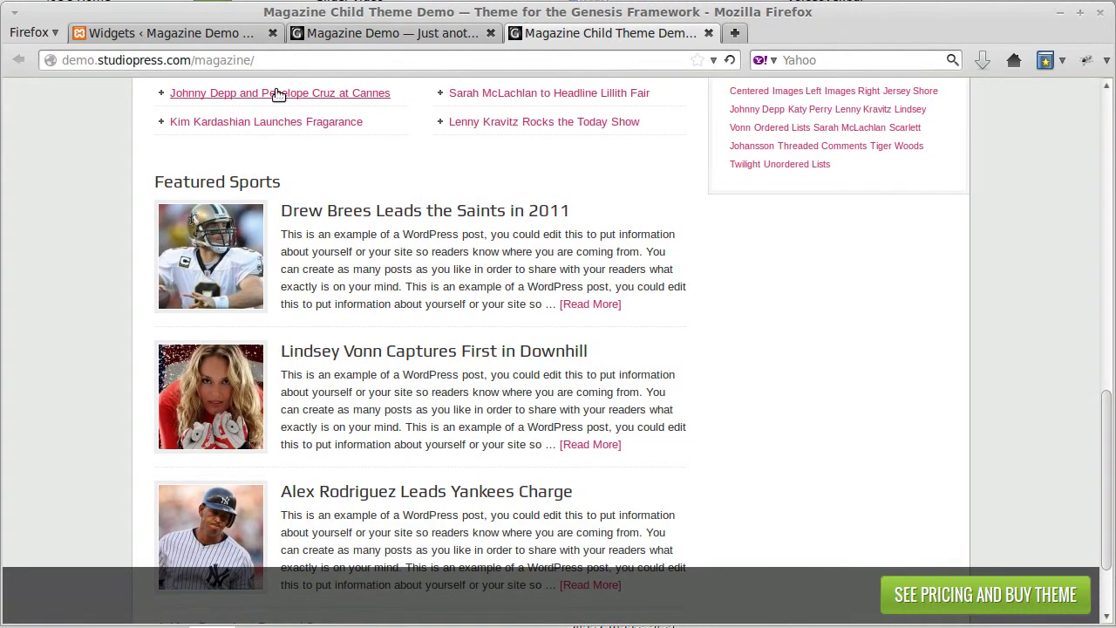
left_click(234, 28)
scroll(584, 358, "up", 6)
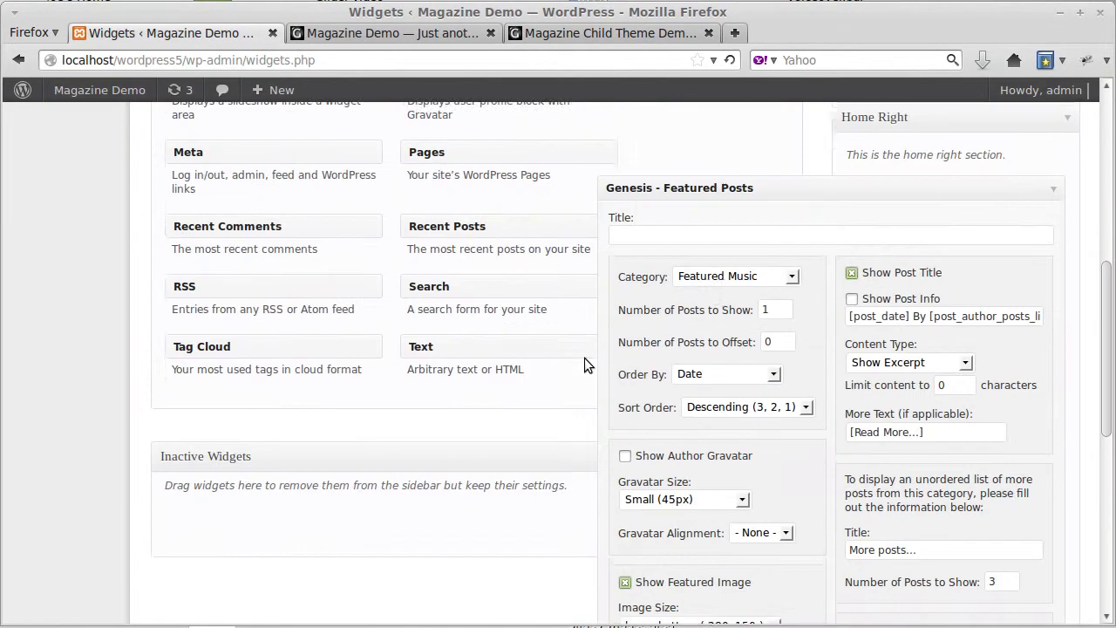
Collapse Home Right and add a Genesis - Featured Posts widget to Home Bottom
left_click_drag(976, 204, 991, 149)
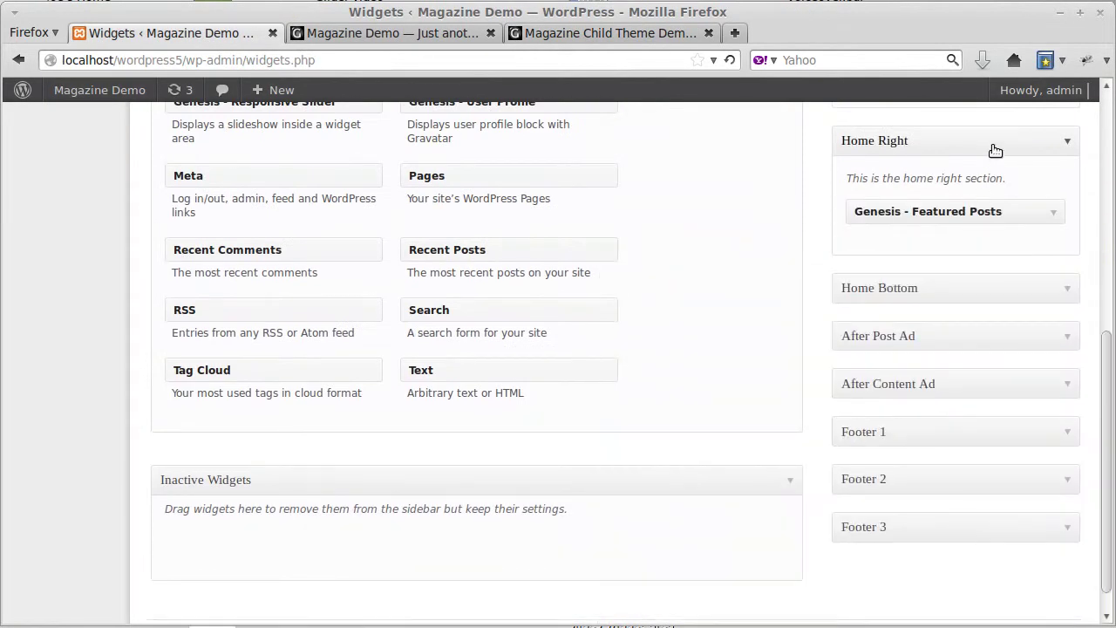
left_click(991, 149)
left_click(884, 195)
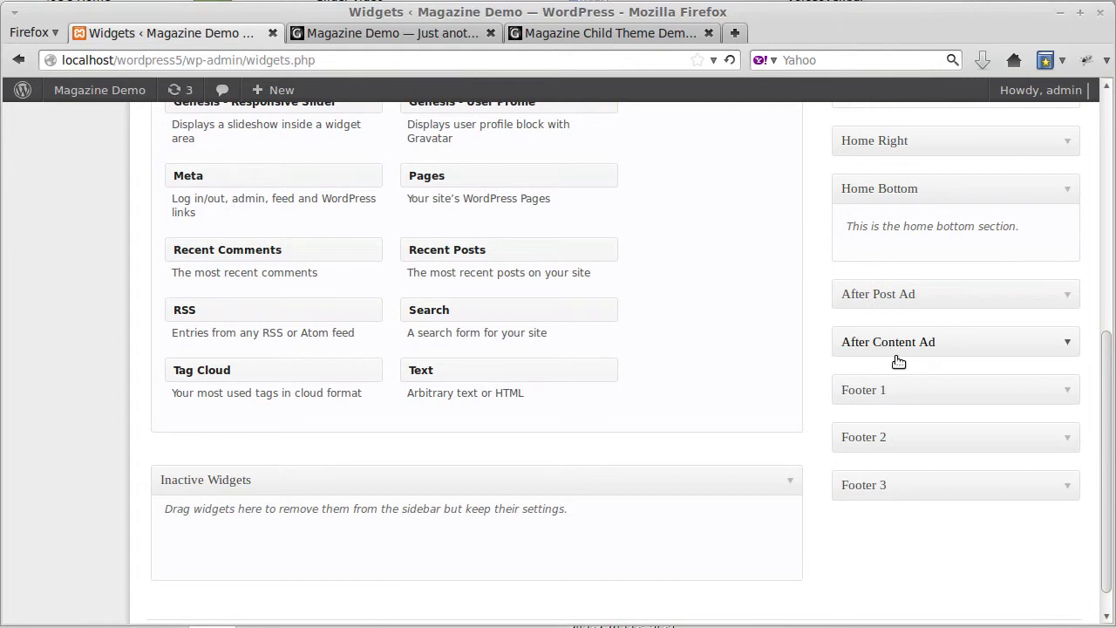
scroll(551, 312, "up", 3)
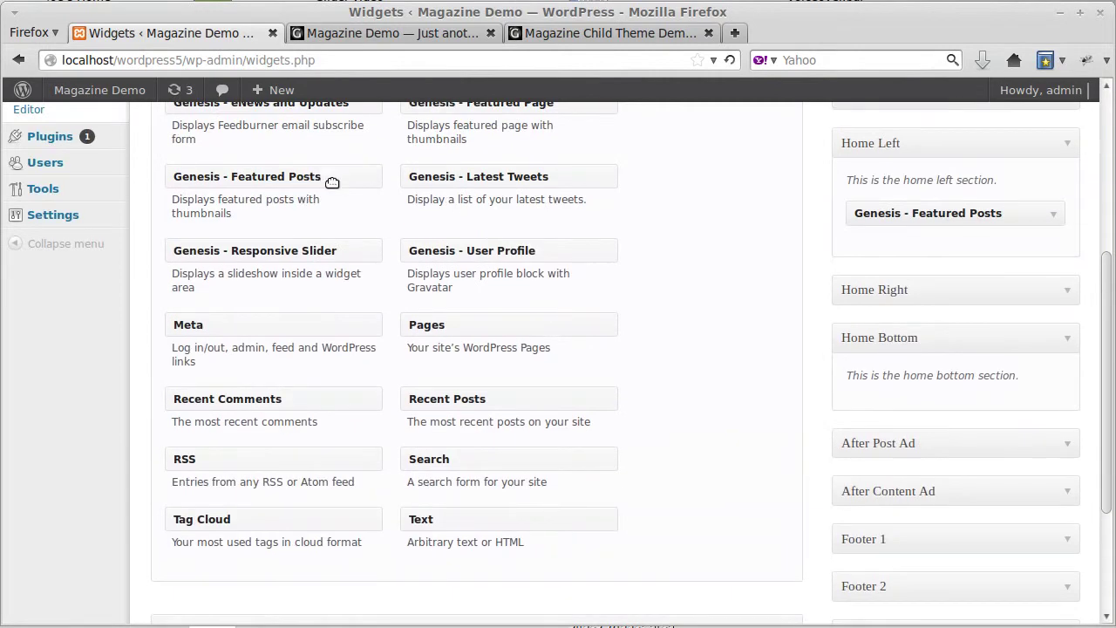
left_click_drag(332, 182, 1070, 410)
Show 3 Featured Sports posts with left-aligned featured images and post titles
scroll(717, 263, "down", 5)
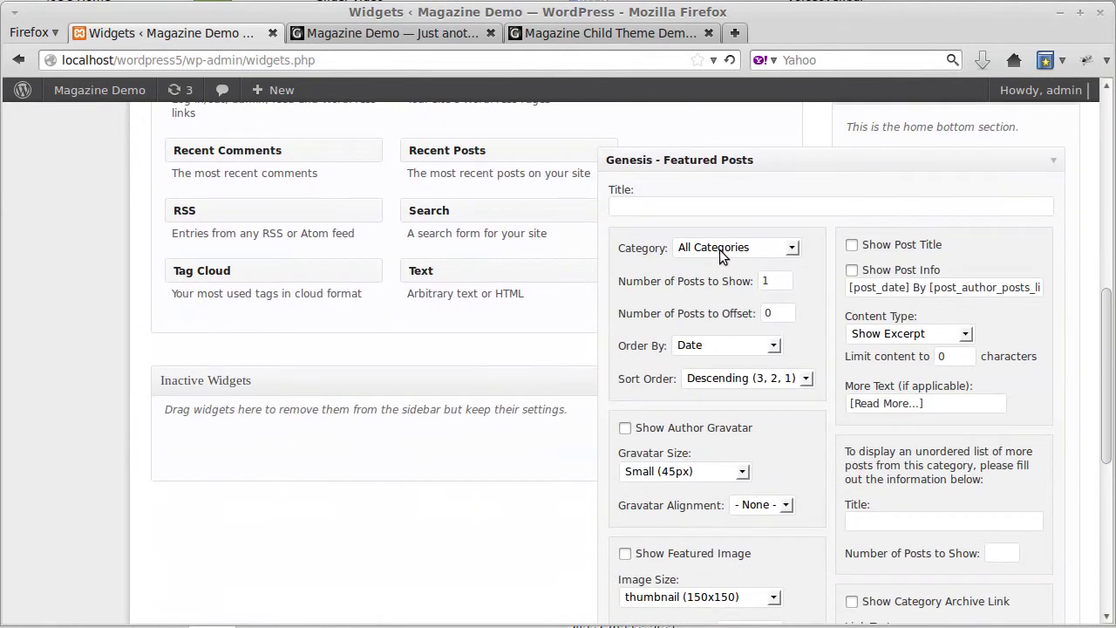
left_click(719, 250)
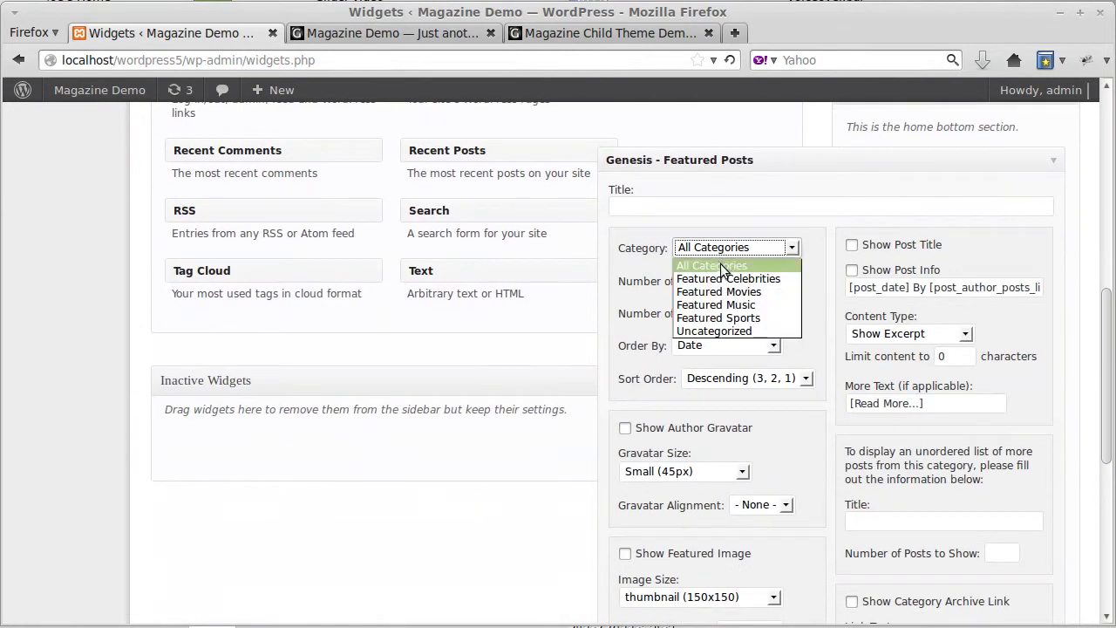
left_click(755, 322)
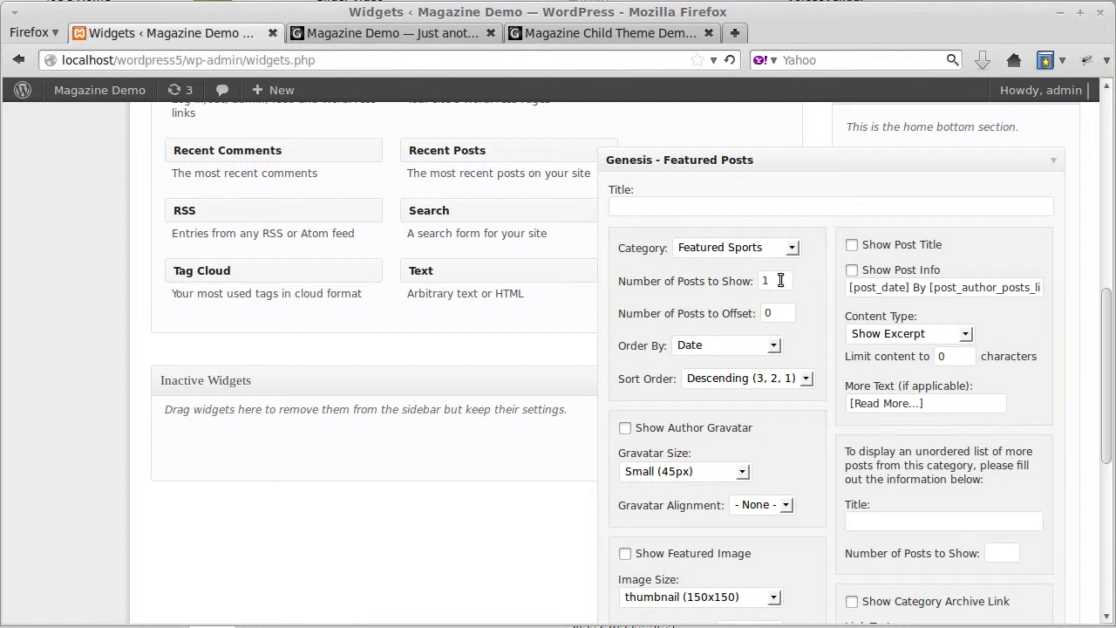
double_click(777, 281)
scroll(809, 316, "down", 4)
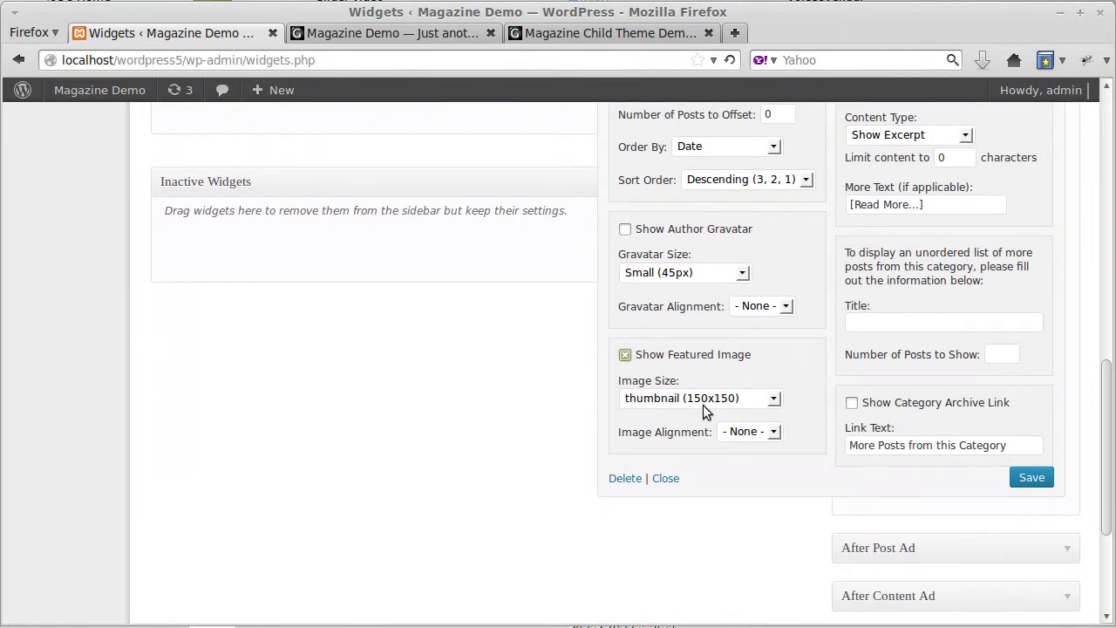
left_click(746, 431)
scroll(800, 389, "up", 4)
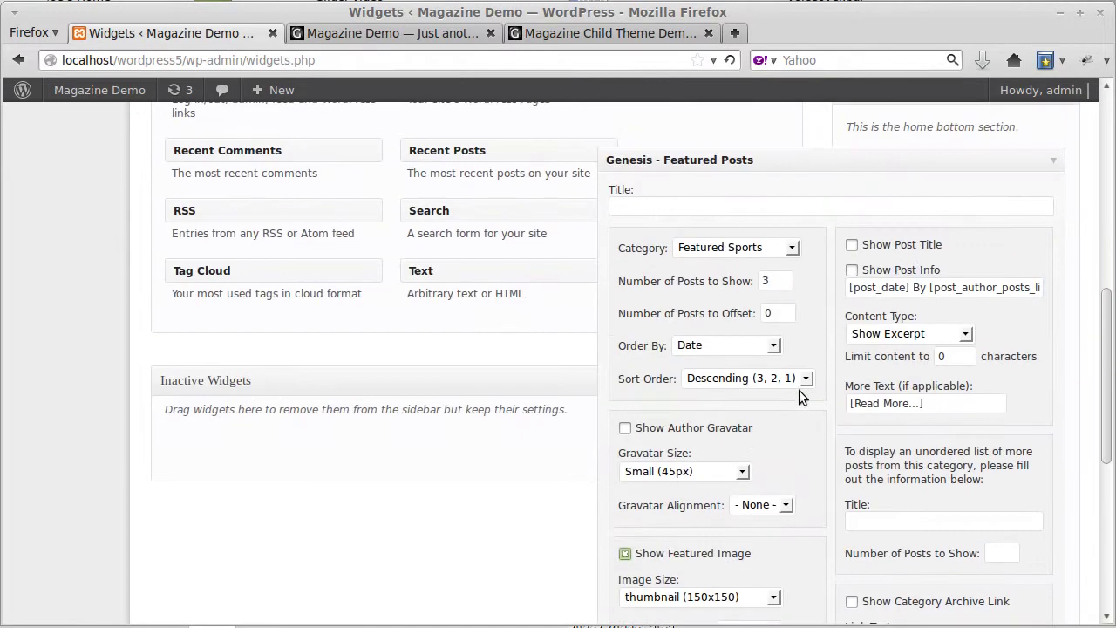
left_click(867, 247)
scroll(925, 431, "down", 5)
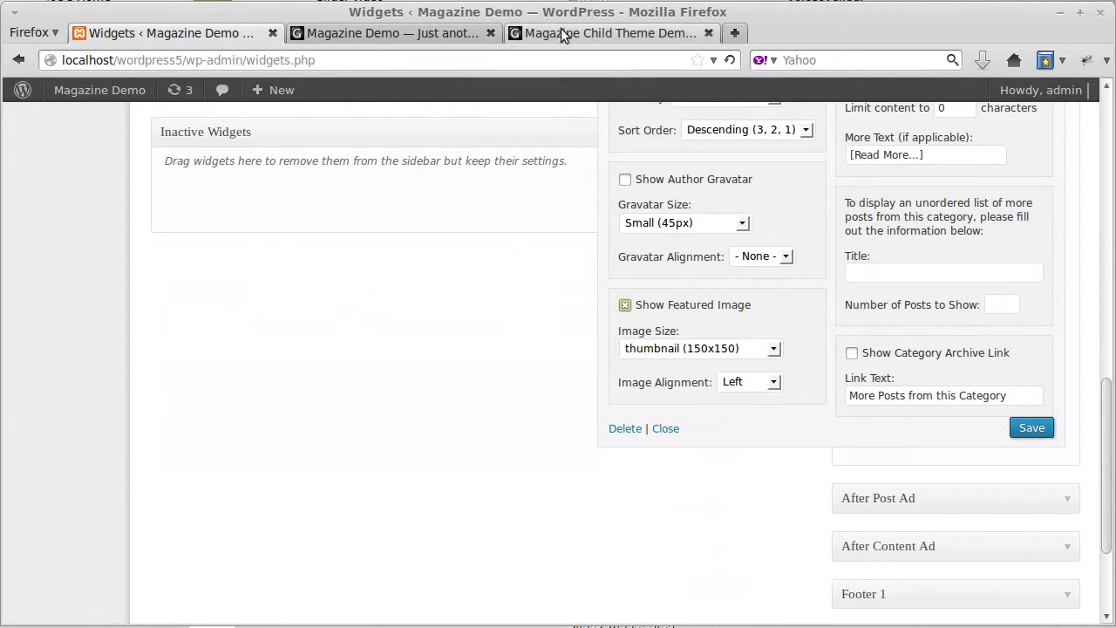
left_click(595, 38)
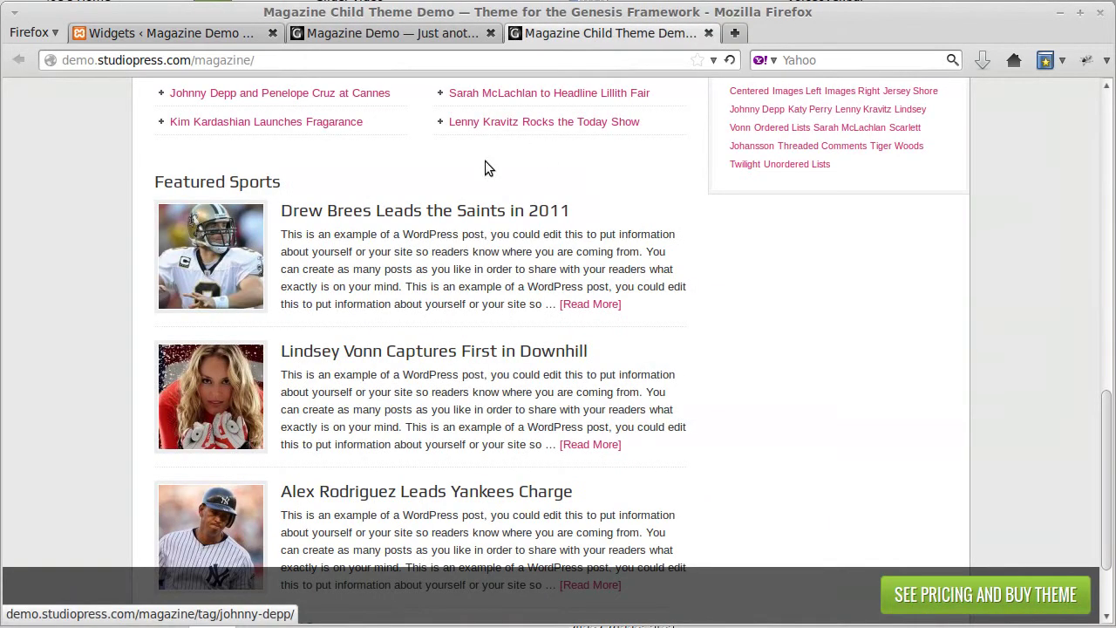
scroll(539, 313, "up", 5)
scroll(538, 310, "down", 5)
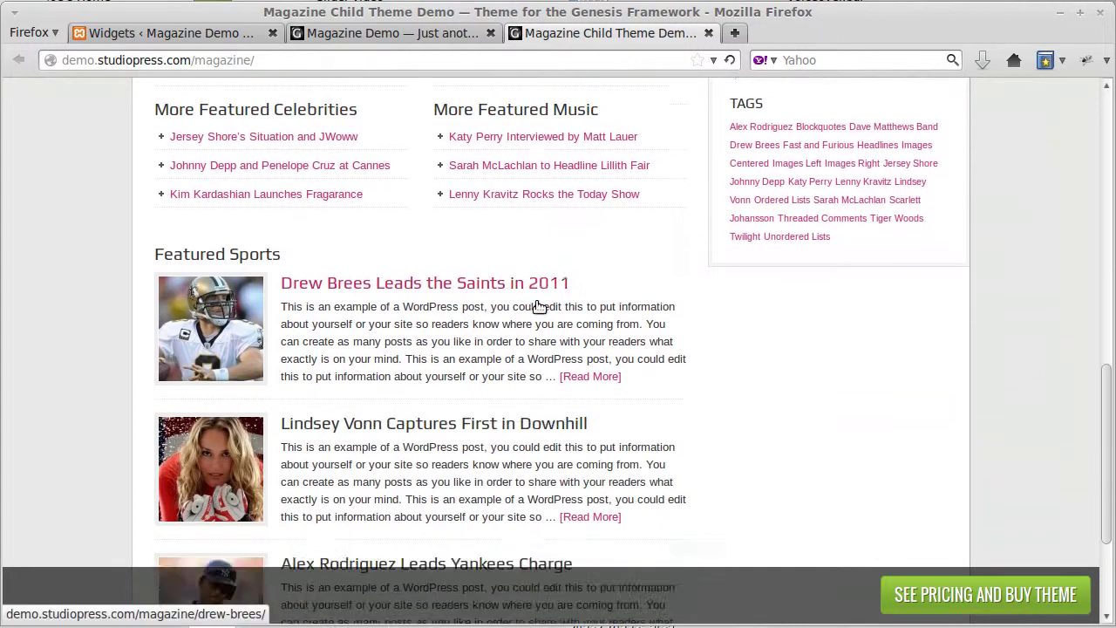
left_click(394, 33)
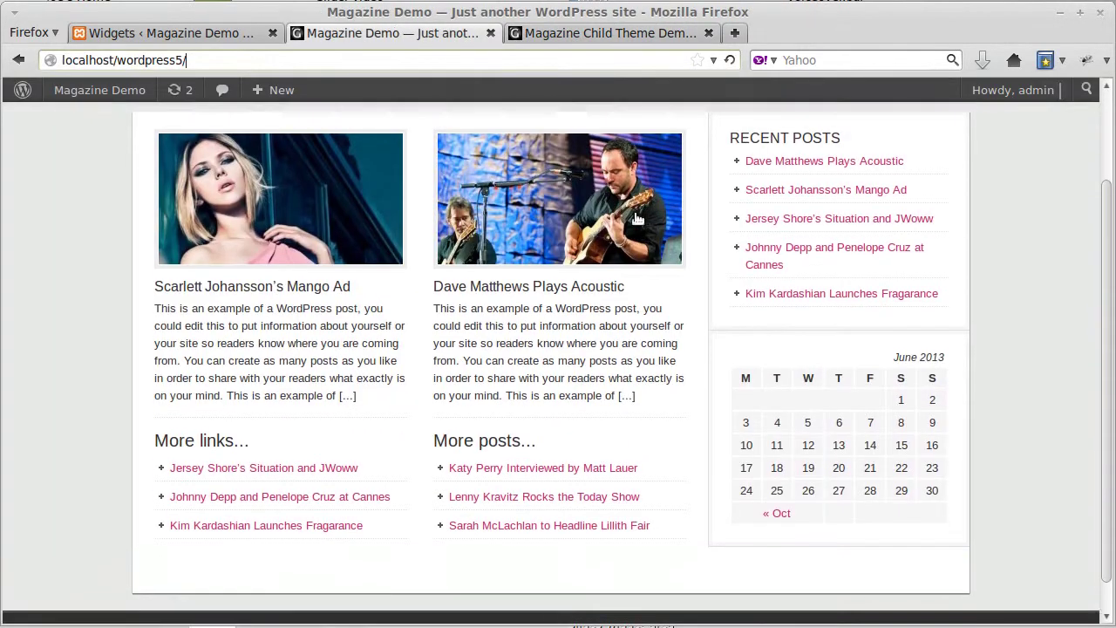
scroll(785, 261, "down", 1)
left_click(824, 128)
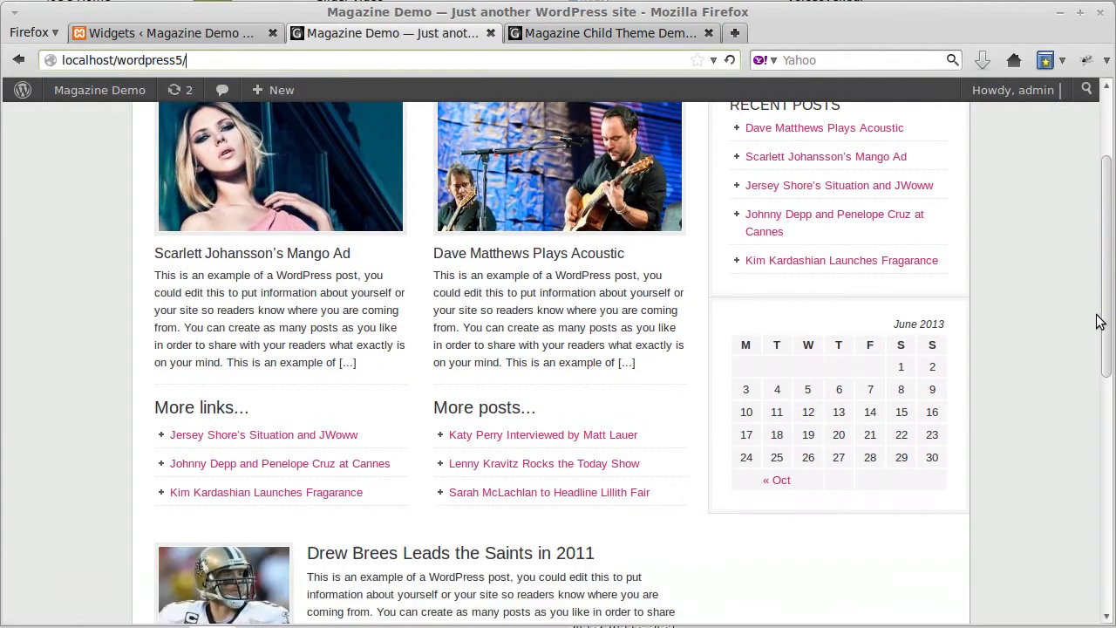
scroll(1070, 305, "down", 10)
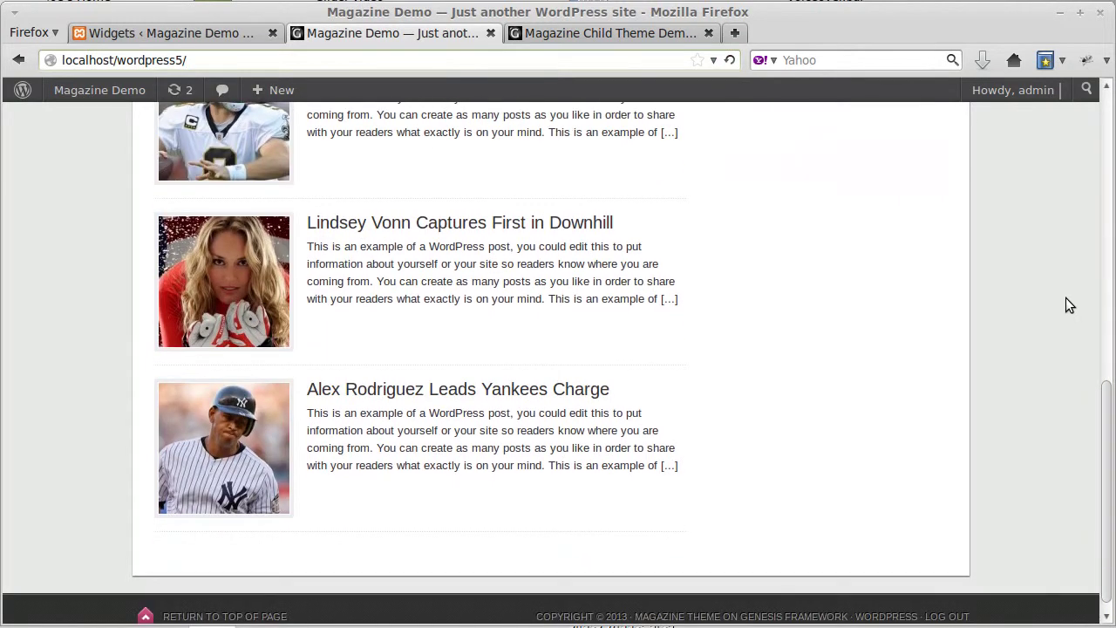
scroll(1065, 297, "up", 9)
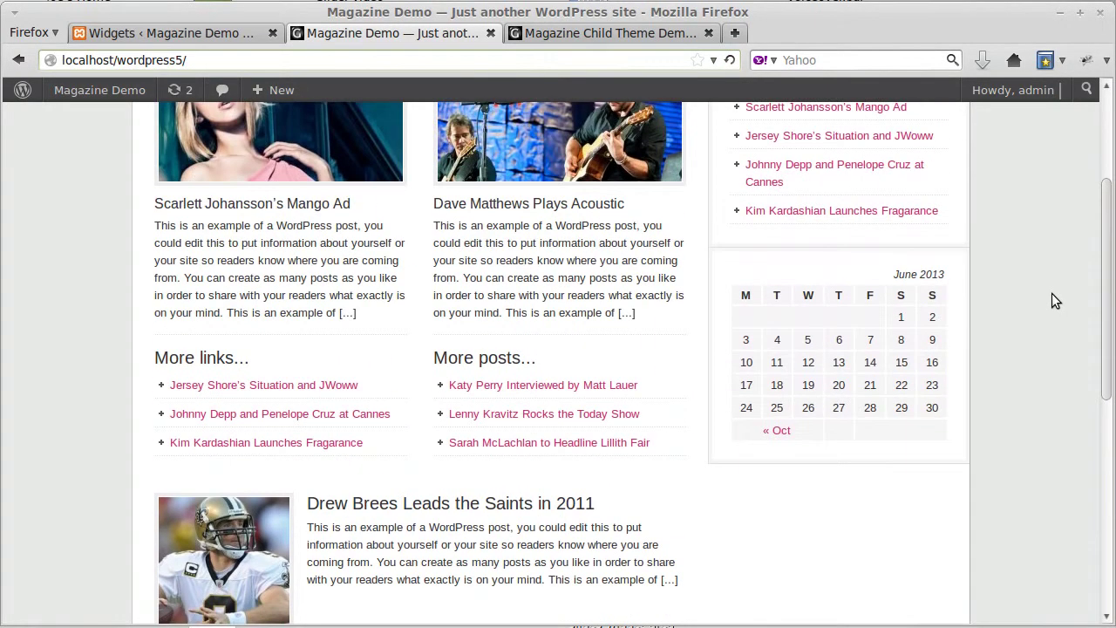
scroll(1051, 293, "up", 1)
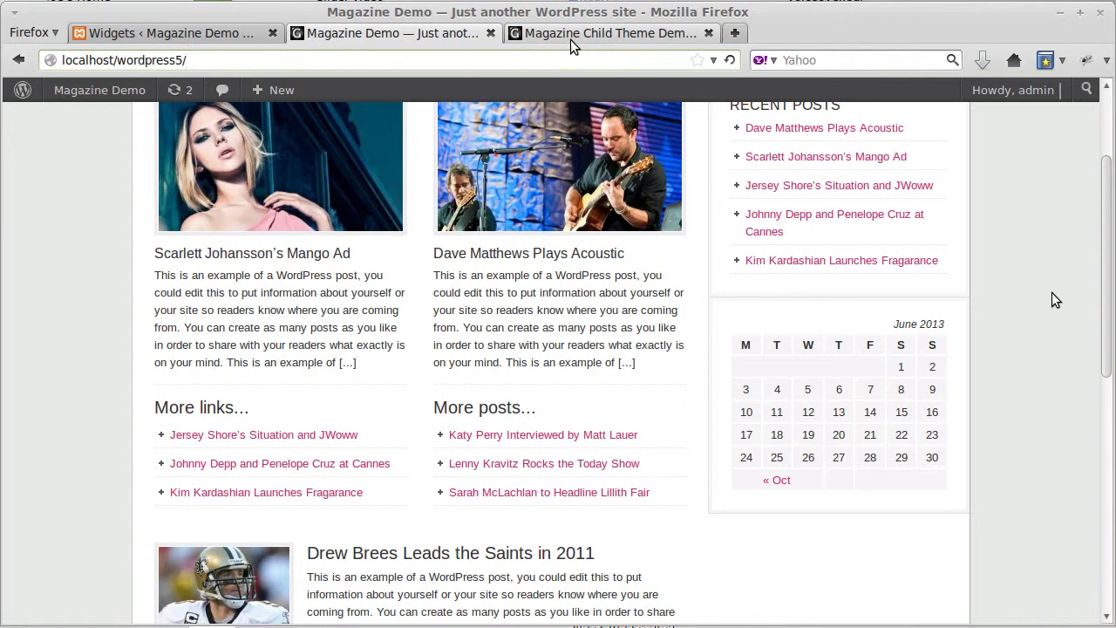
left_click(571, 38)
scroll(598, 218, "up", 8)
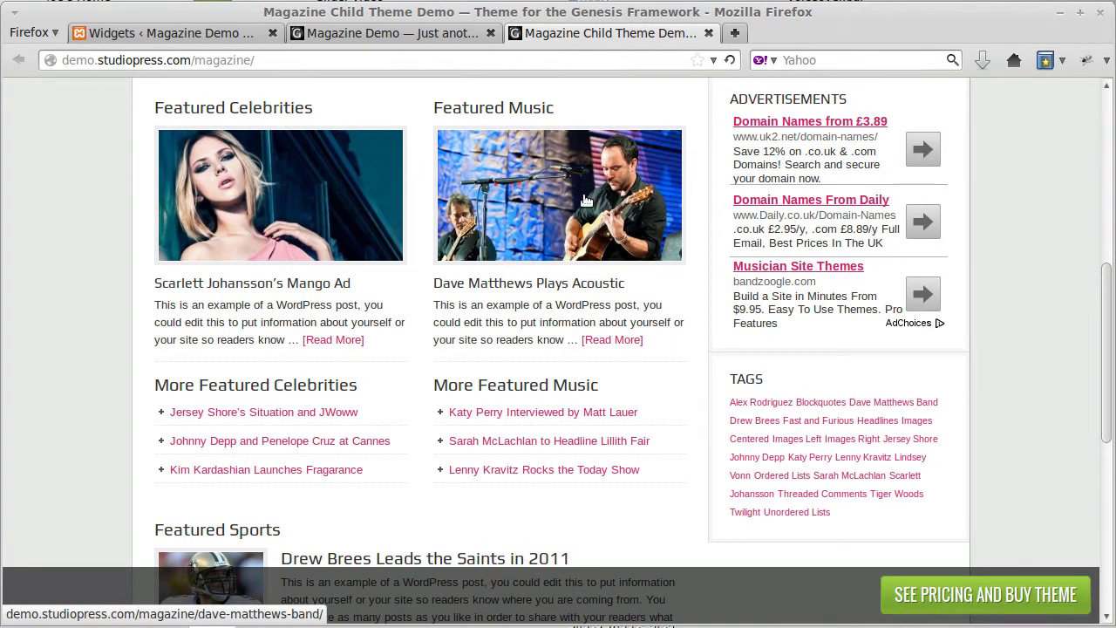
Open the Dave Matthews Plays Acoustic post from All Posts
left_click(251, 36)
scroll(246, 247, "up", 10)
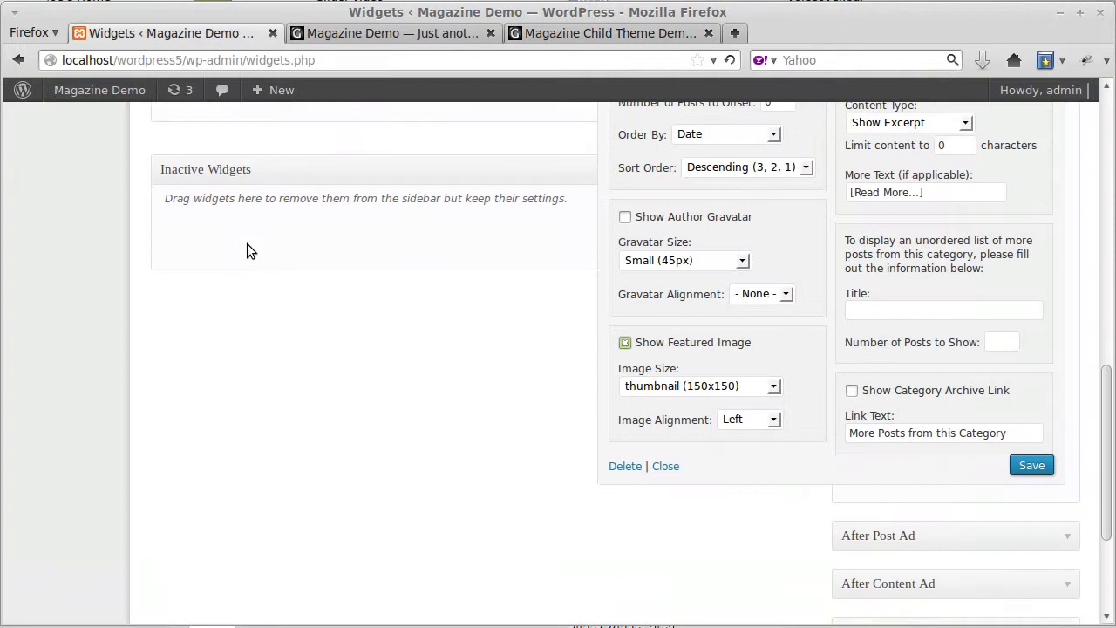
scroll(98, 204, "up", 1)
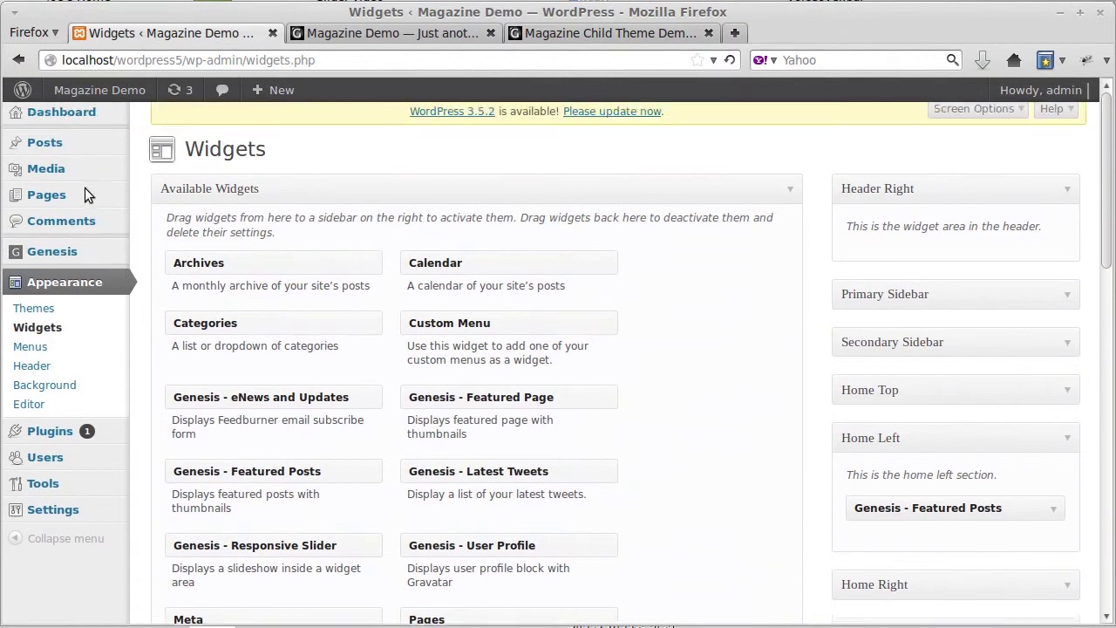
mouse_move(61, 147)
left_click(160, 146)
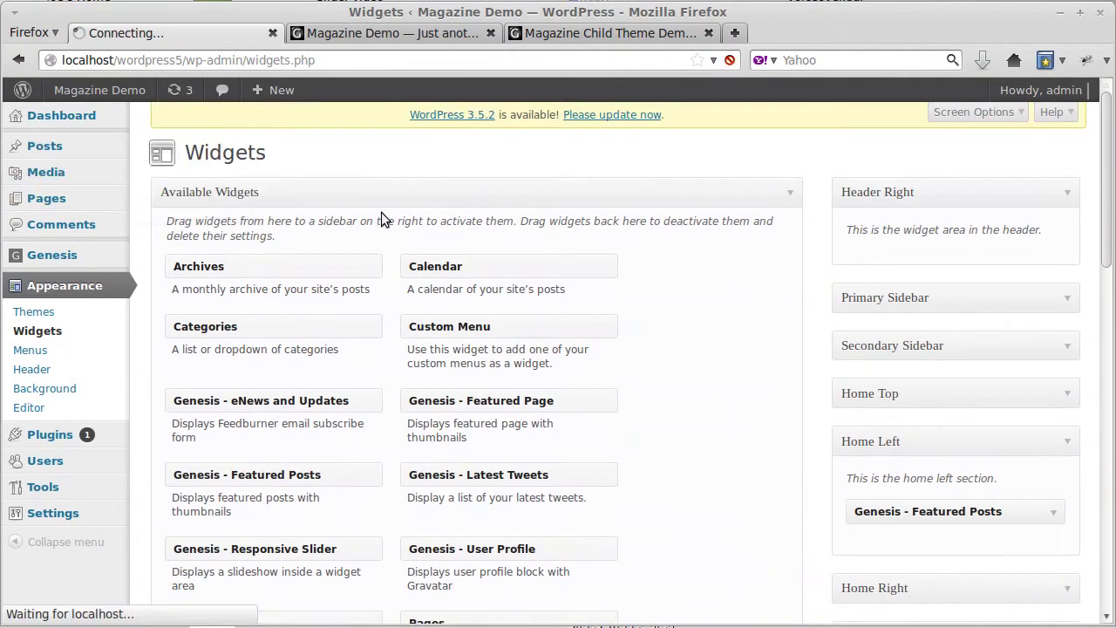
left_click(339, 279)
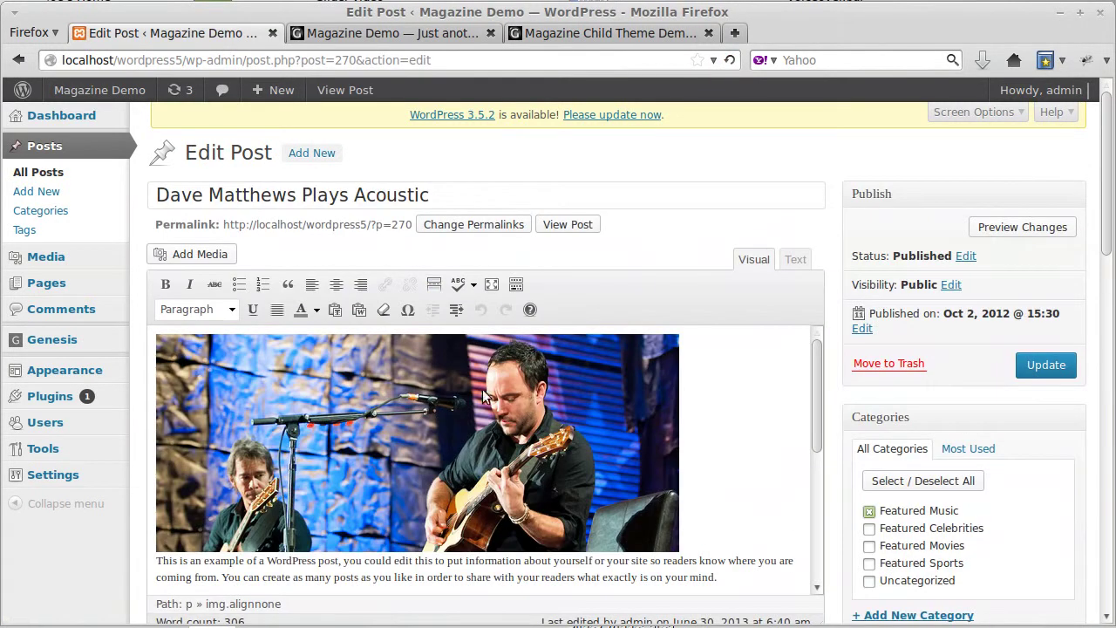
Inspect the post's Featured Image box, then return to Appearance > Widgets
scroll(542, 413, "down", 5)
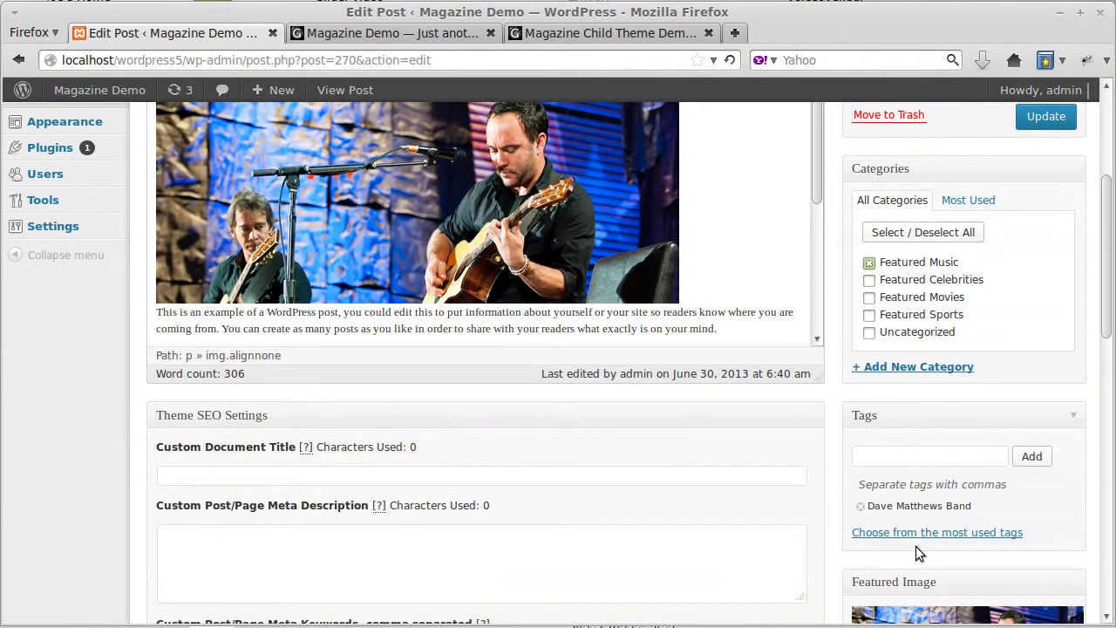
scroll(915, 541, "down", 3)
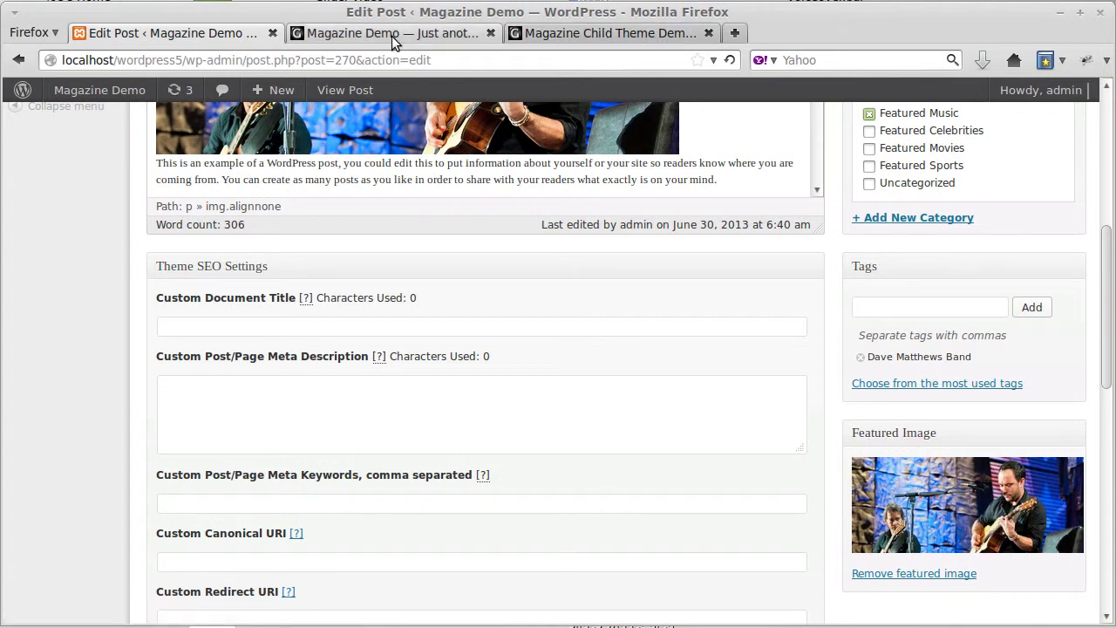
scroll(77, 274, "up", 8)
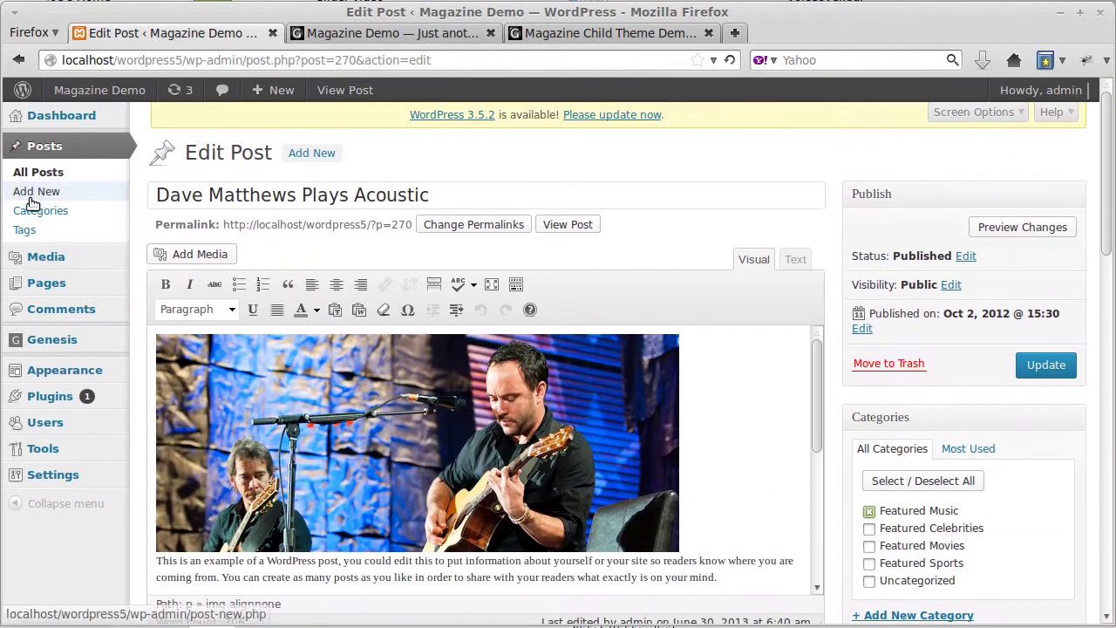
mouse_move(61, 373)
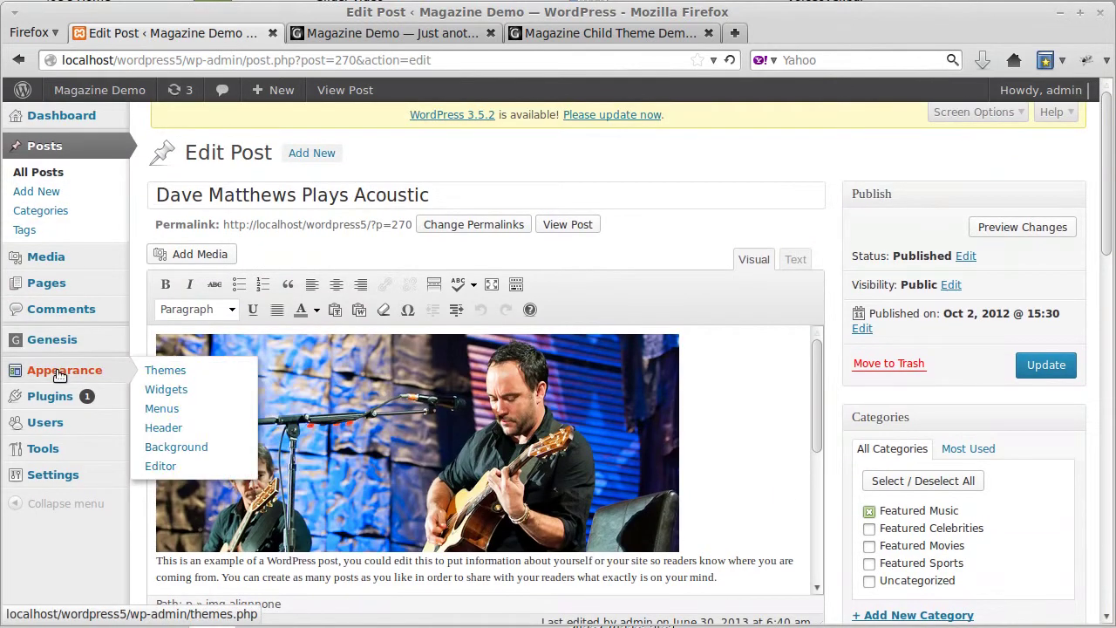
left_click(166, 390)
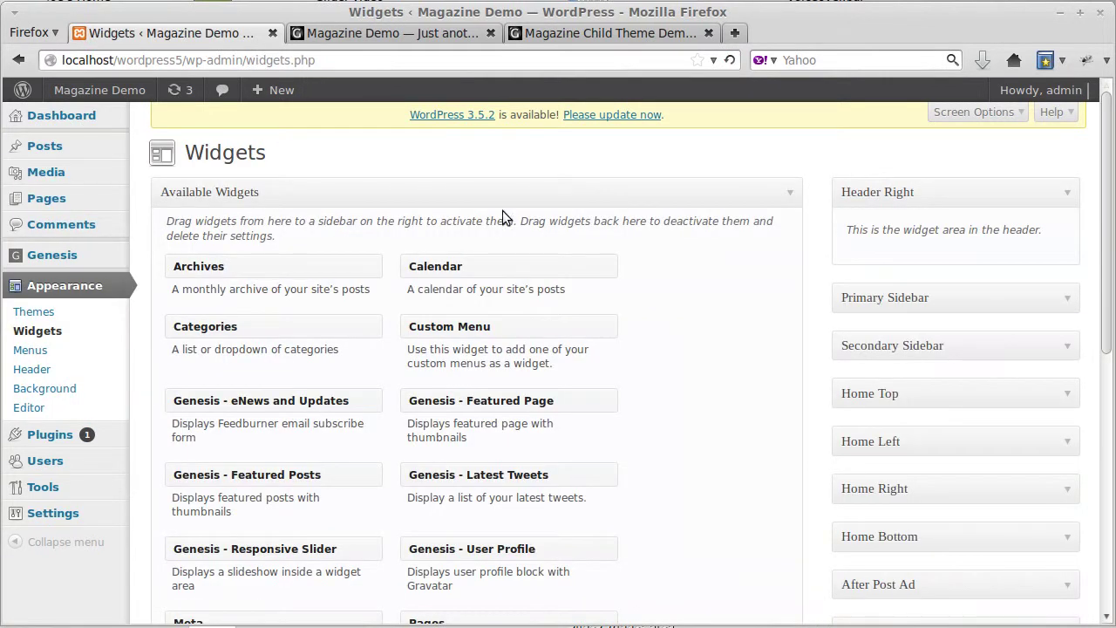
View the homepage, then open the Home Left Featured Posts widget settings
left_click(452, 35)
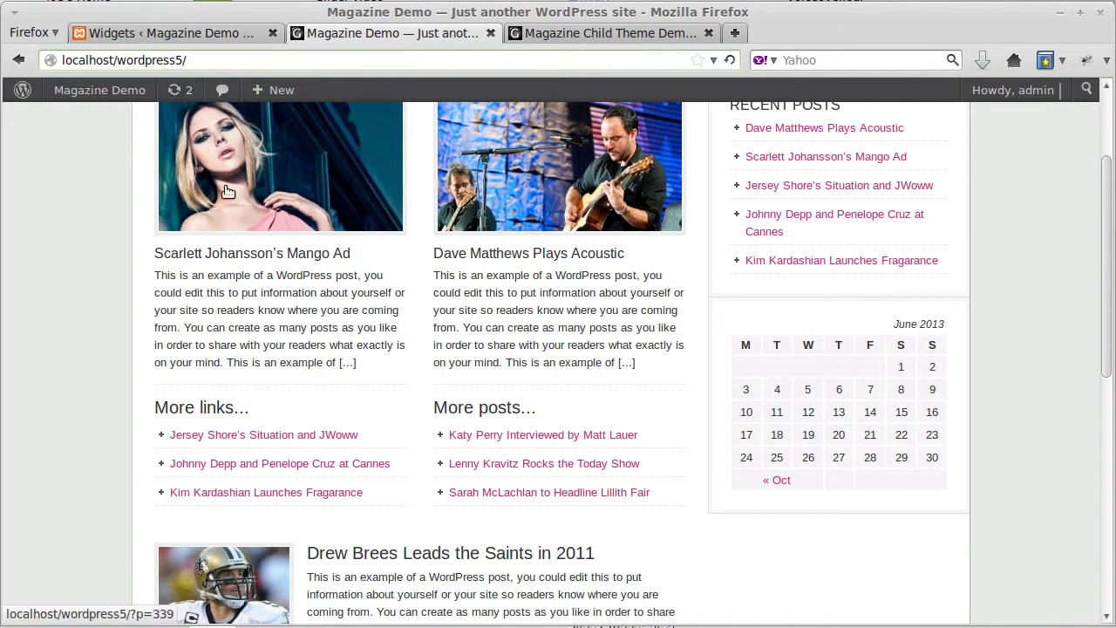
scroll(334, 399, "up", 2)
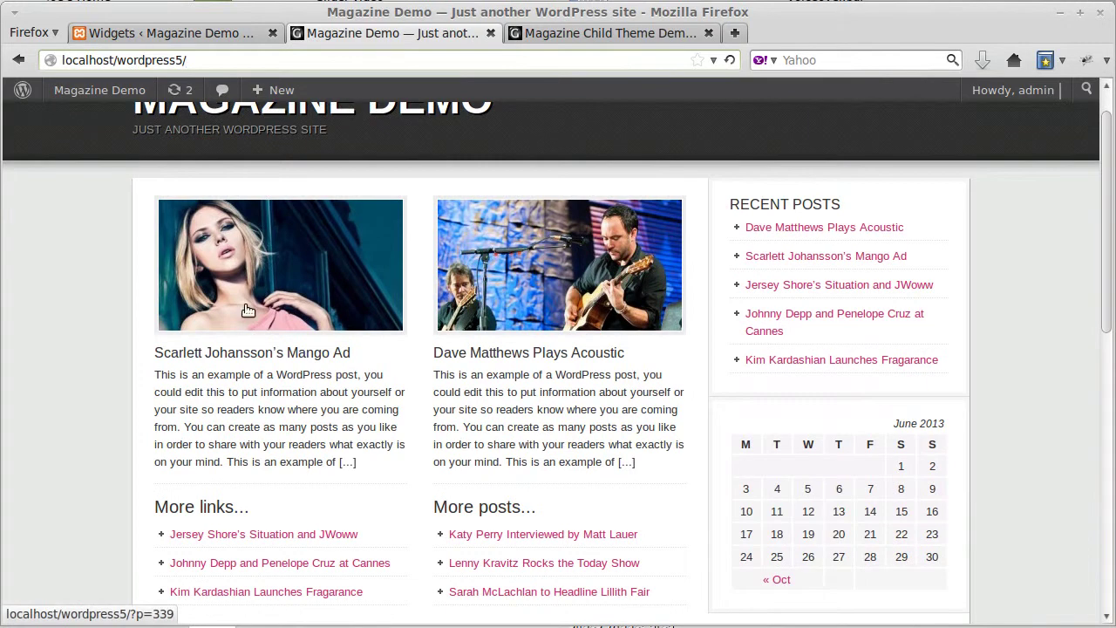
left_click(167, 39)
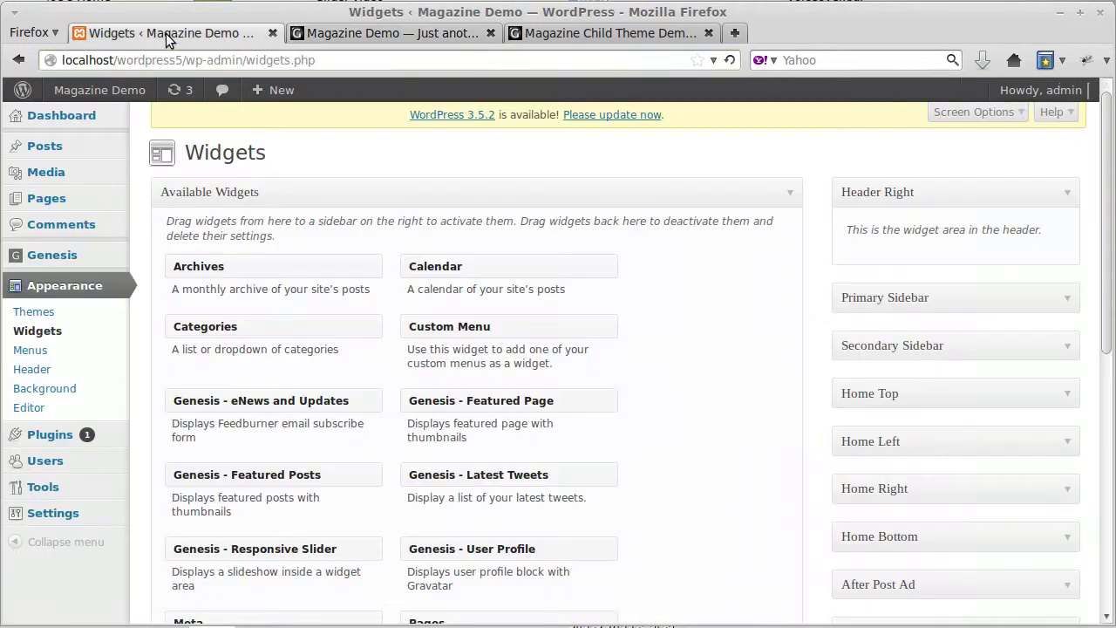
scroll(693, 423, "down", 2)
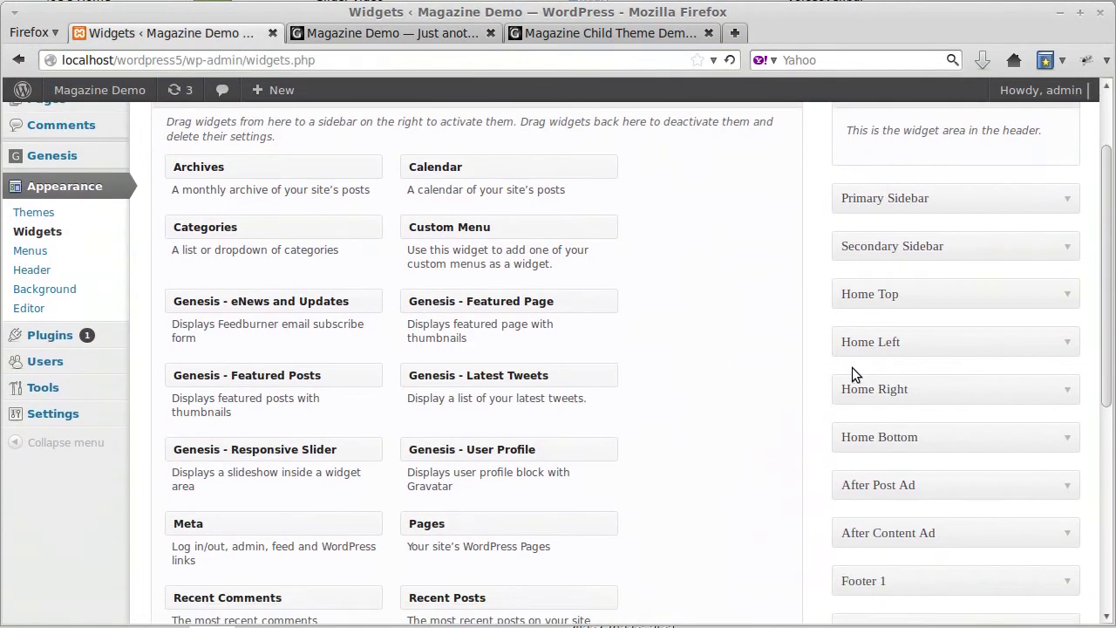
left_click(892, 345)
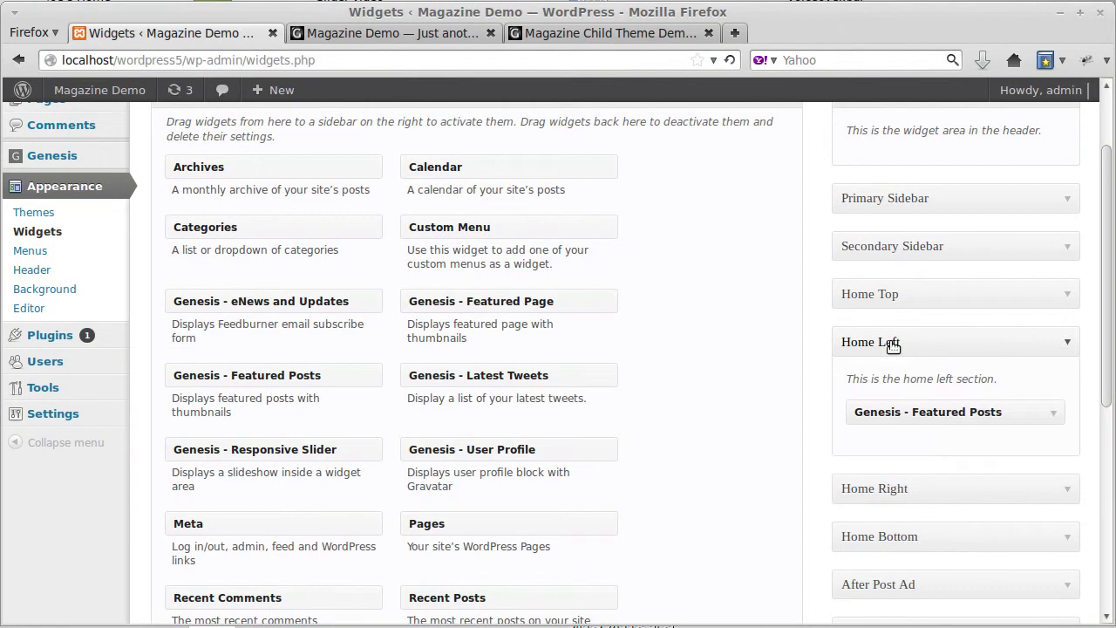
left_click(939, 413)
Clear the extra posts count, set Content Type to No Content, and save
scroll(701, 399, "down", 5)
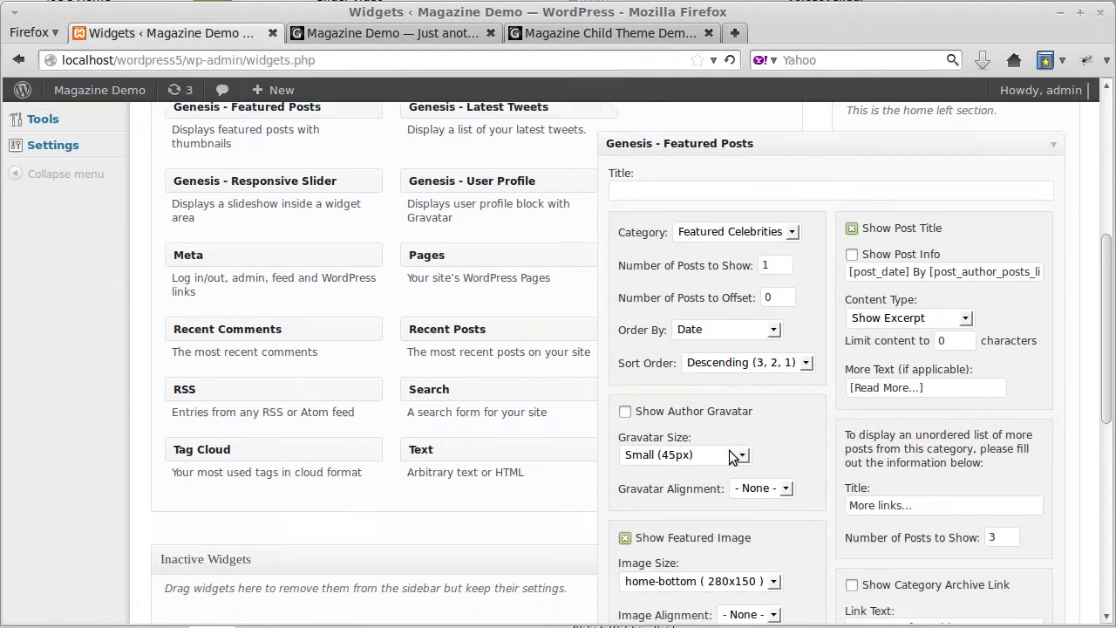
scroll(729, 453, "down", 2)
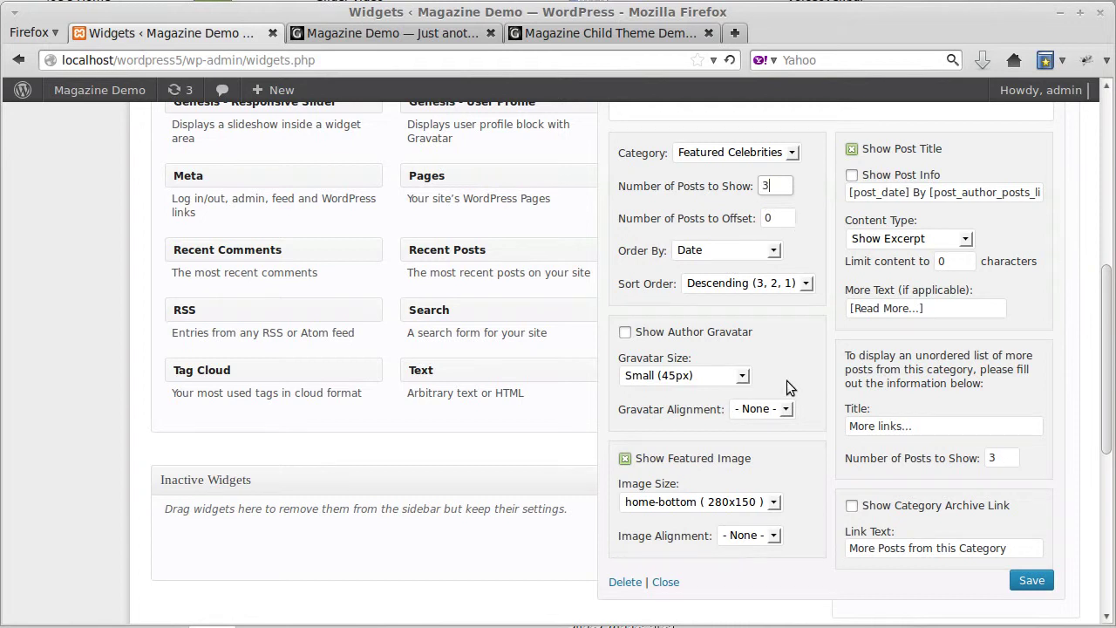
double_click(992, 457)
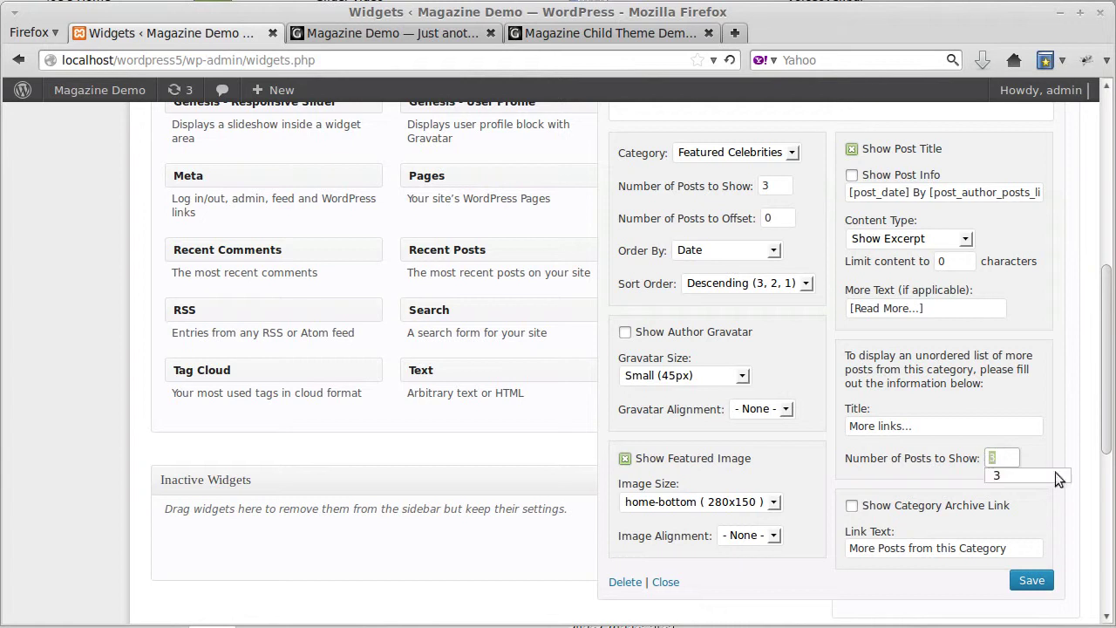
key("BackSpace")
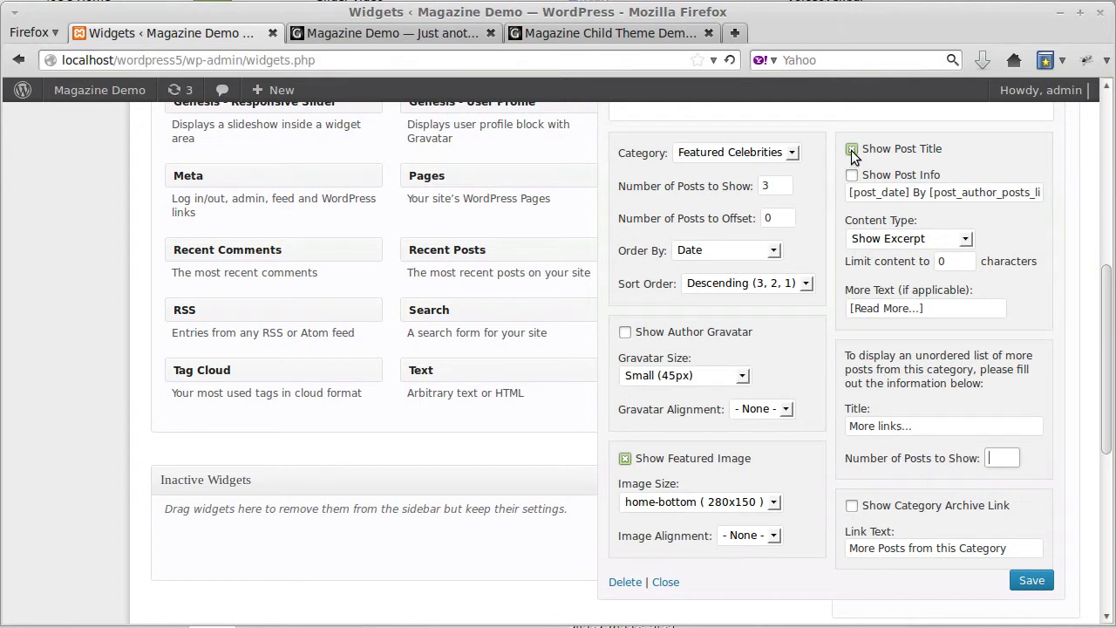
left_click(886, 240)
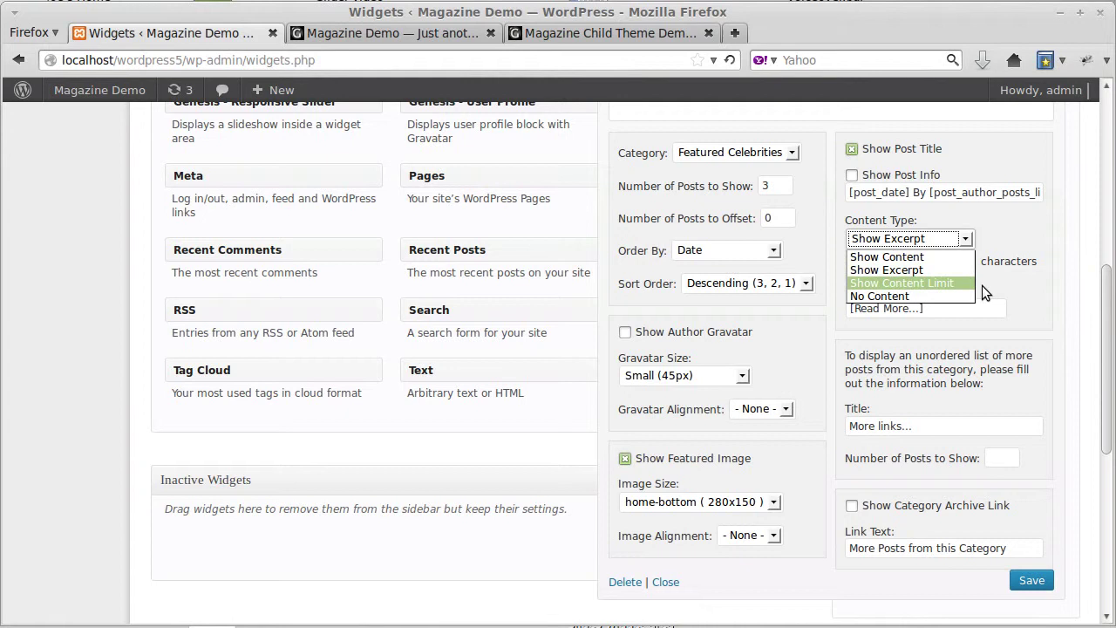
left_click(895, 297)
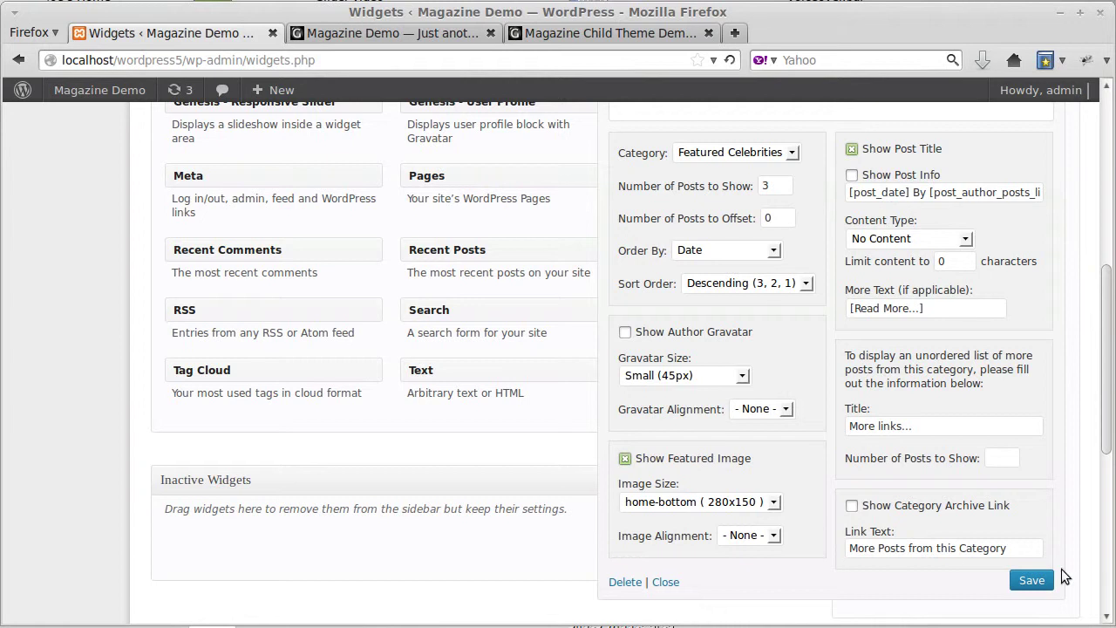
left_click(1036, 580)
Reload the front page, inspect the three Home Left image posts, and return to Widgets
left_click(427, 33)
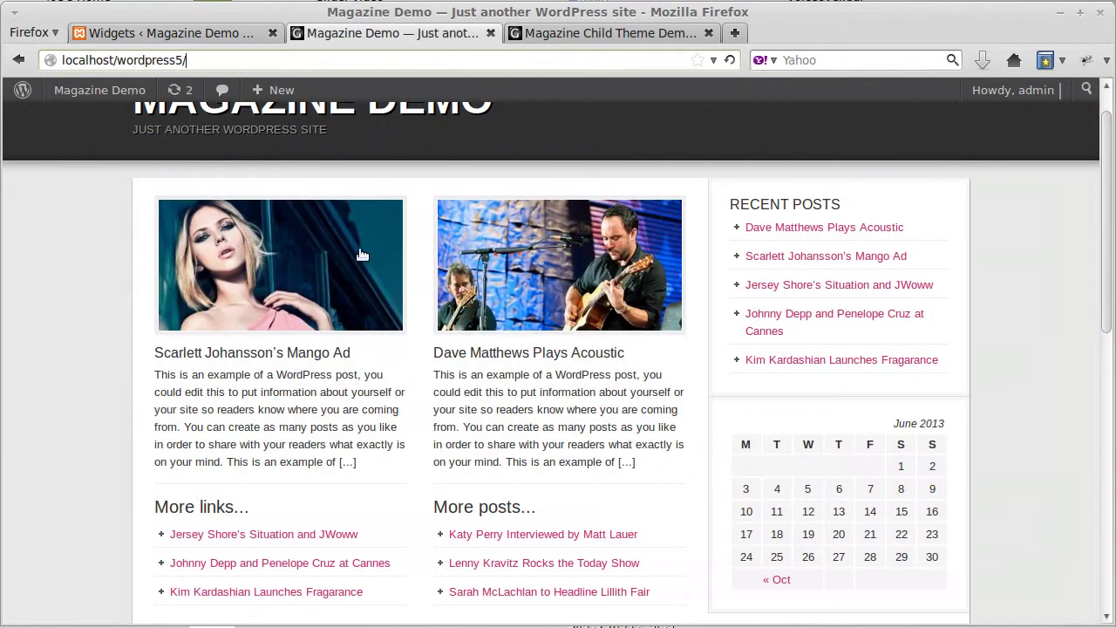
left_click(728, 60)
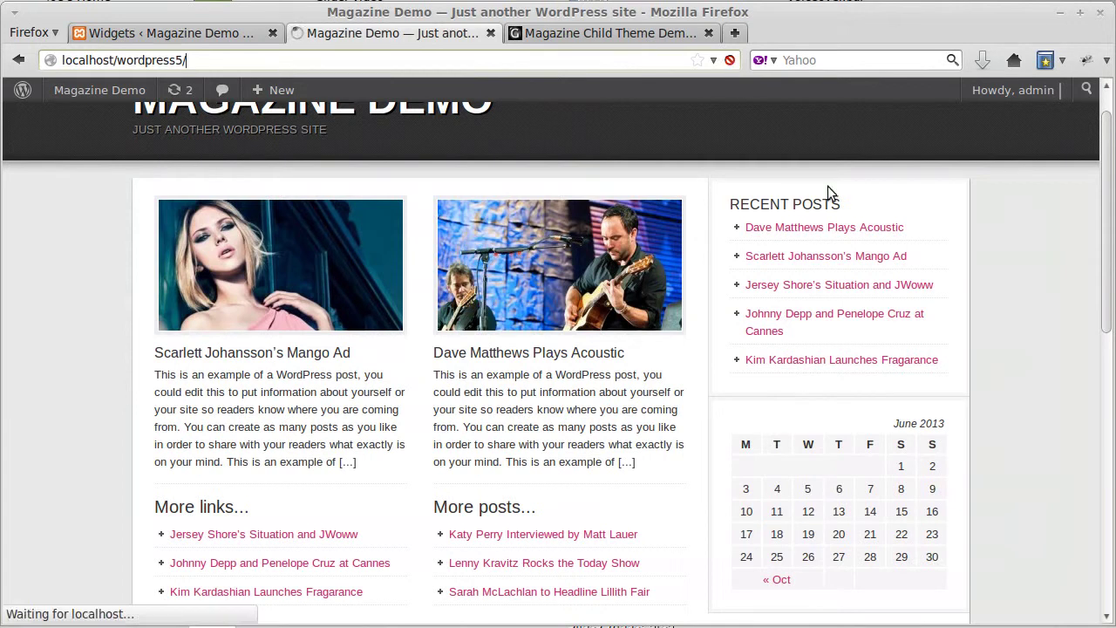
scroll(974, 326, "down", 5)
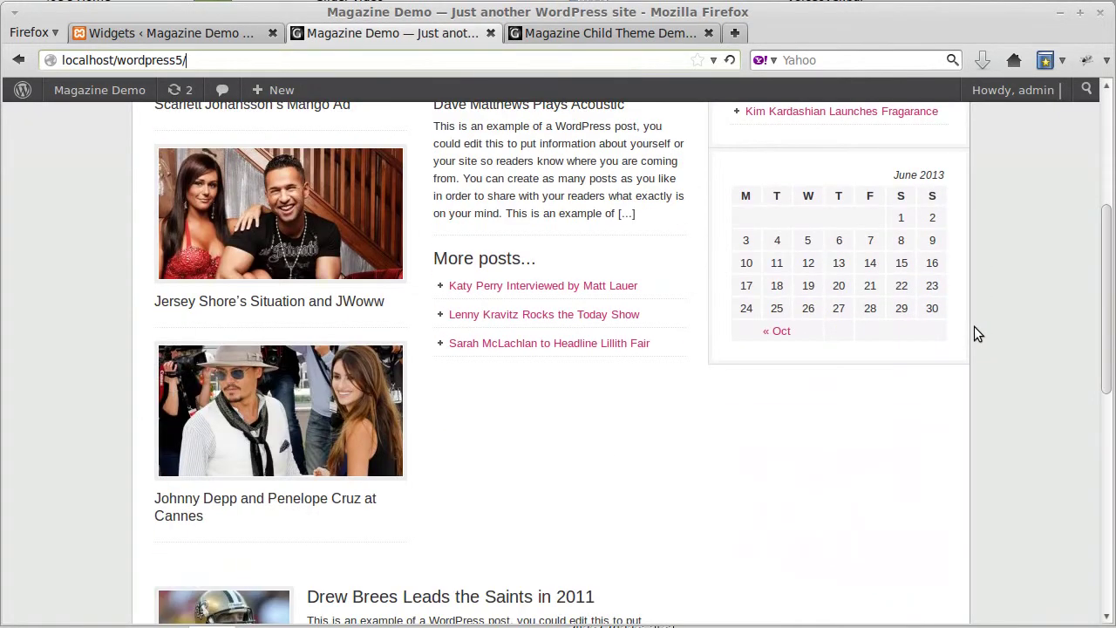
scroll(974, 326, "up", 2)
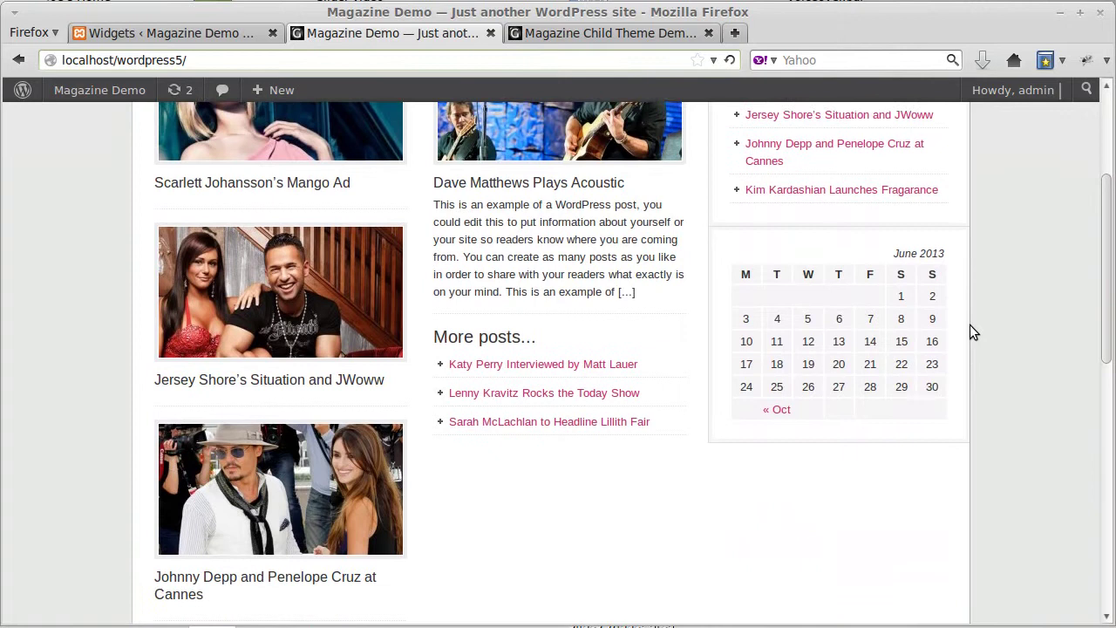
scroll(969, 325, "down", 1)
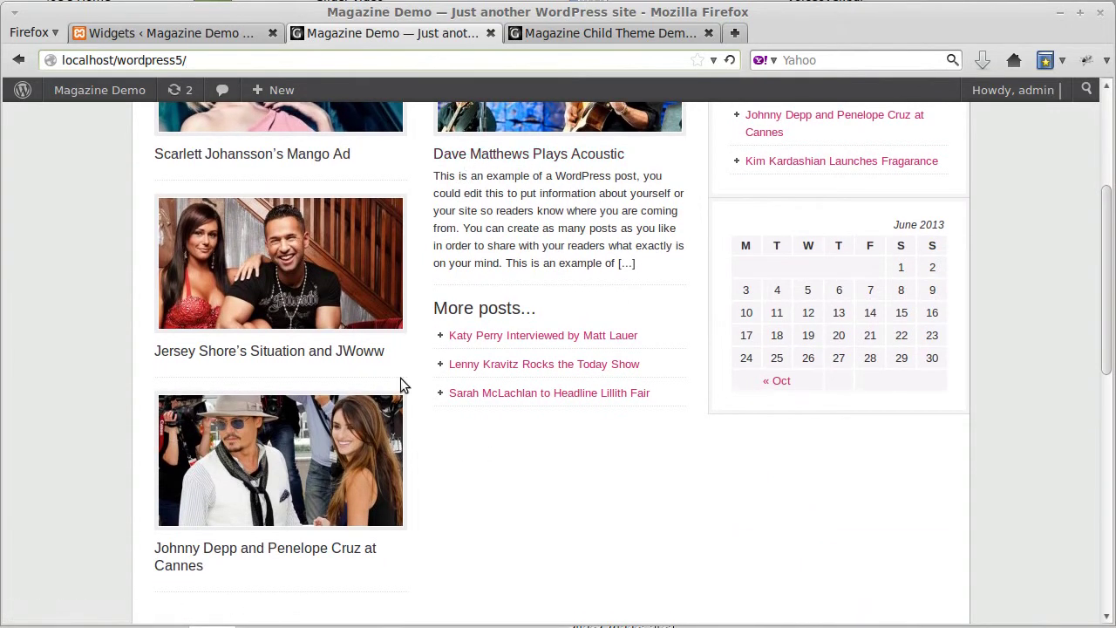
scroll(462, 474, "up", 4)
scroll(459, 463, "down", 3)
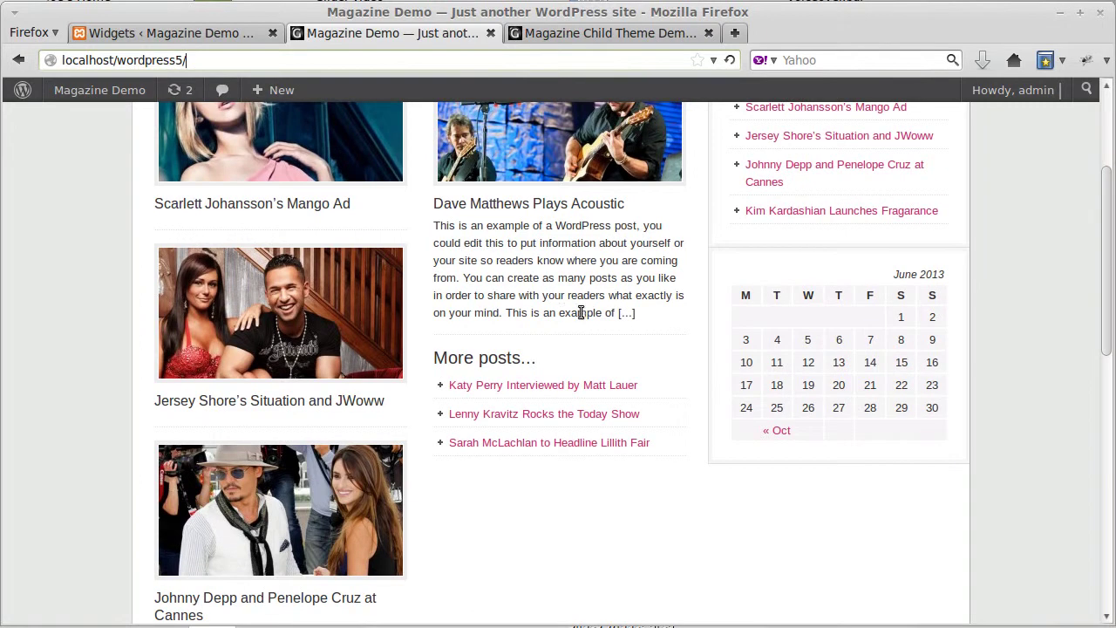
left_click(190, 34)
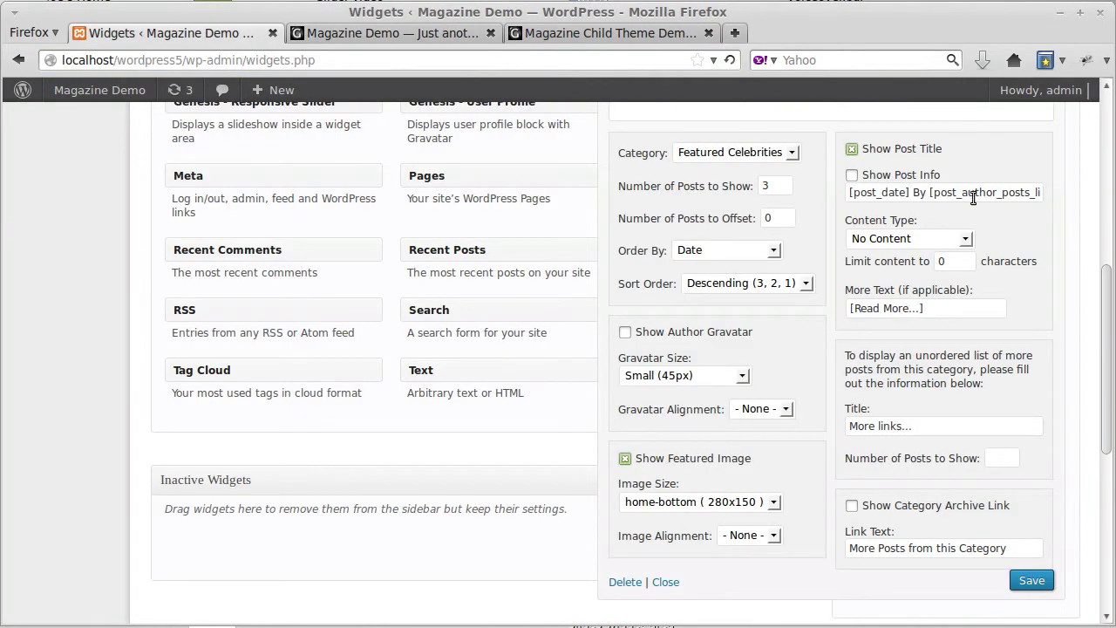
Collapse Home Left and open the Home Right Featured Posts widget settings
scroll(971, 200, "up", 3)
left_click(976, 159)
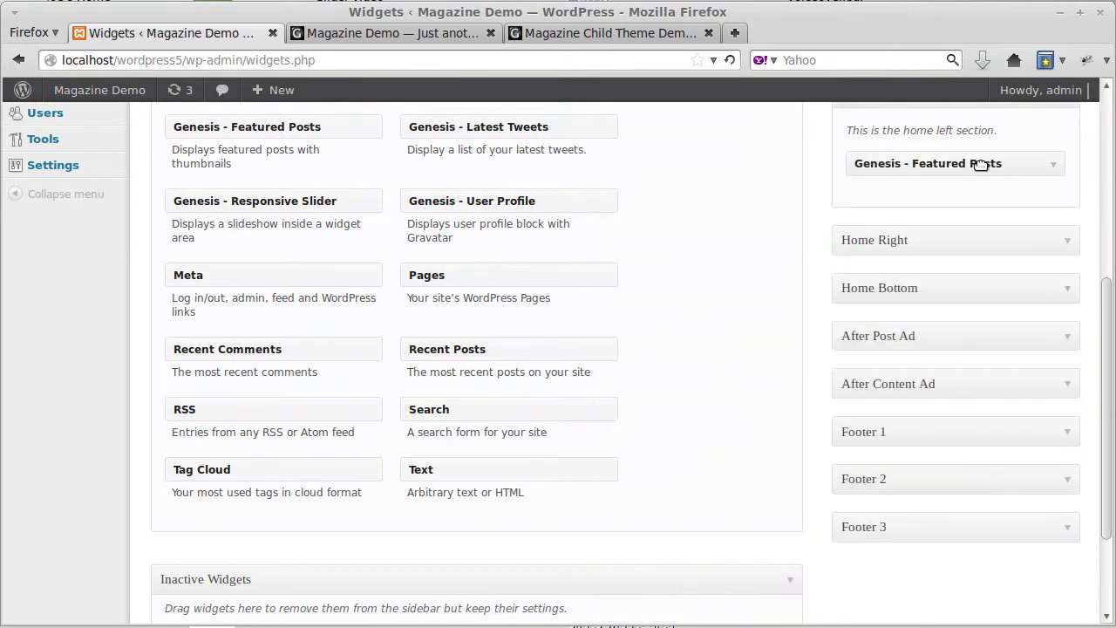
left_click(974, 242)
left_click(965, 311)
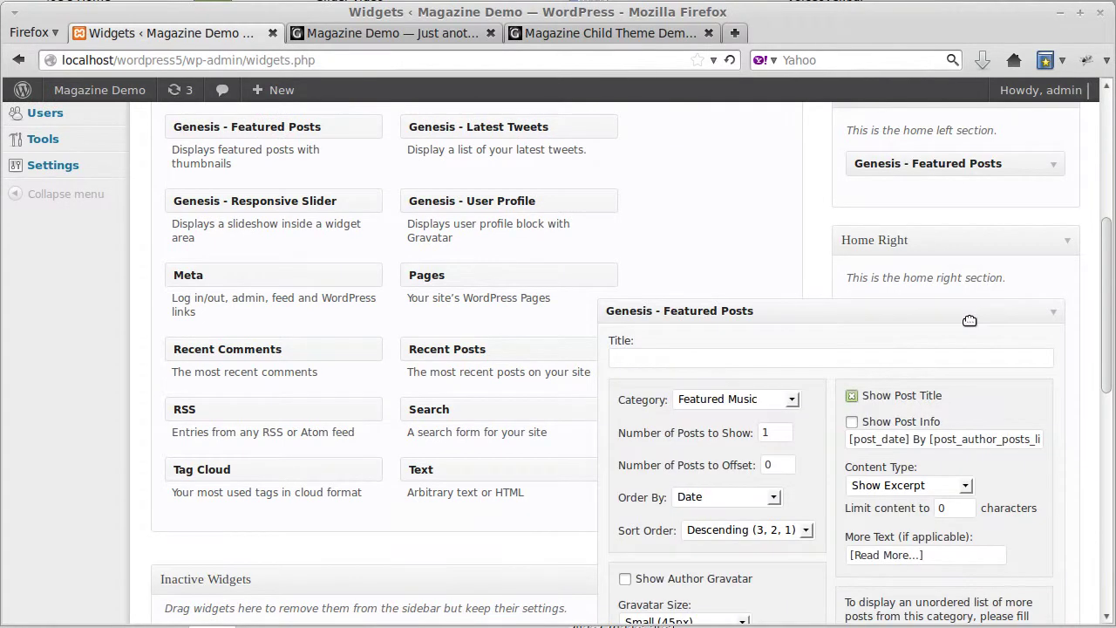
scroll(968, 319, "down", 4)
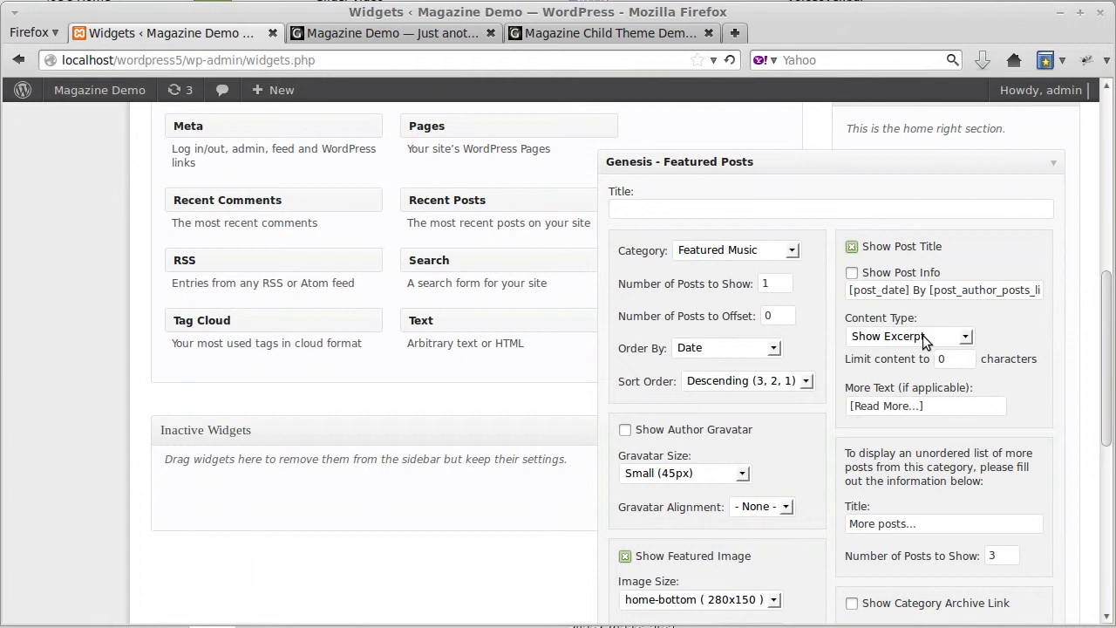
Set Content Type to Show Content Limit of 600 characters, save, and view the site
left_click(922, 334)
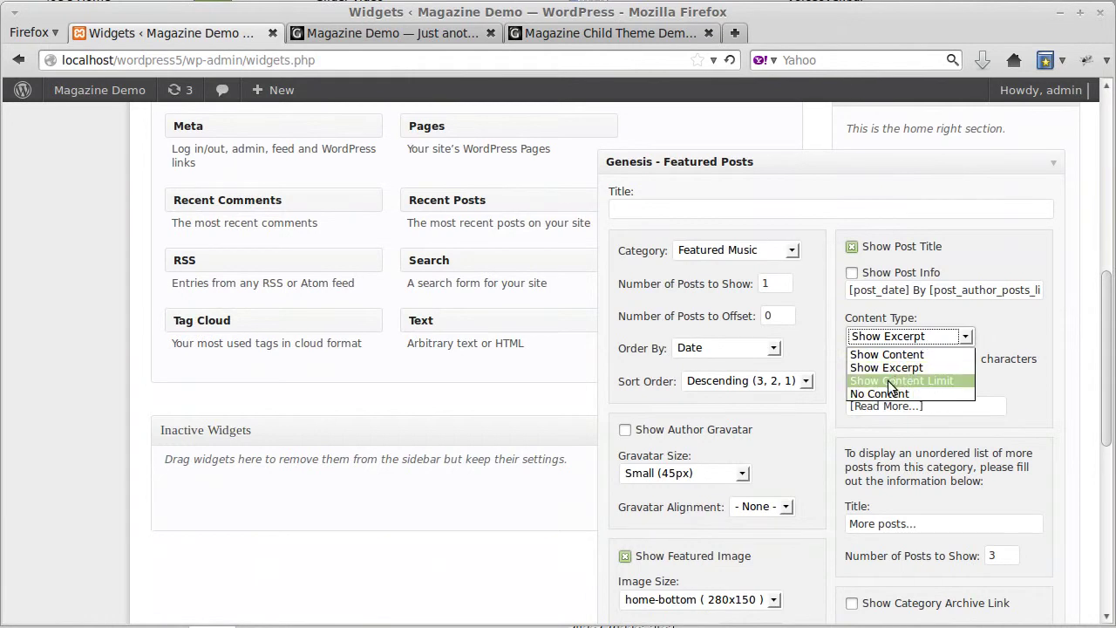
left_click(889, 381)
left_click_drag(951, 357, 931, 358)
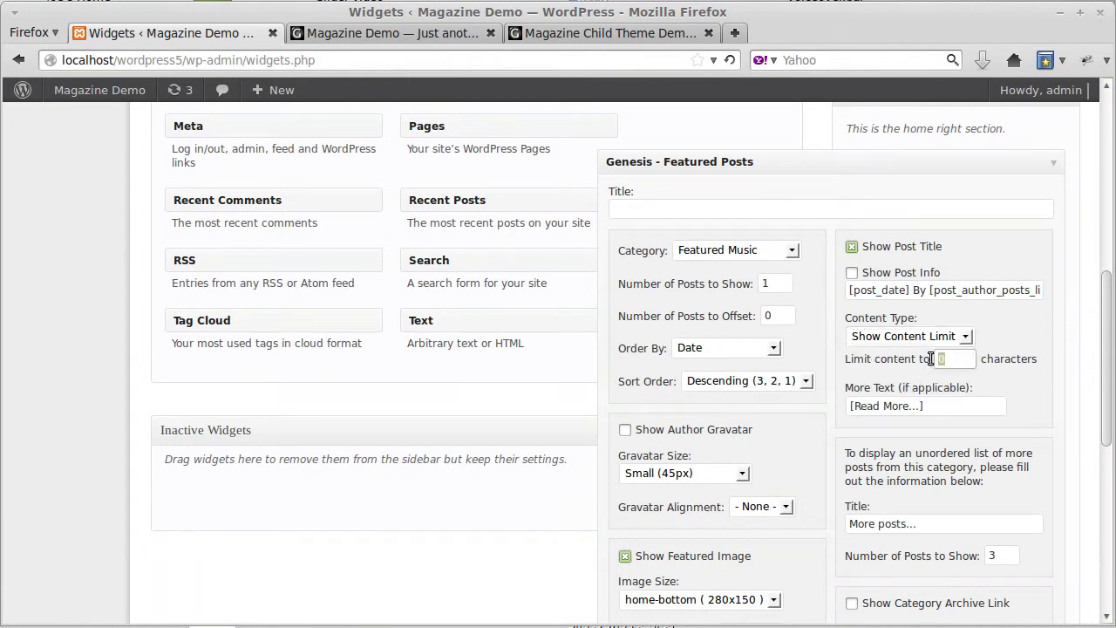
type("600")
scroll(913, 375, "down", 3)
scroll(1021, 361, "down", 4)
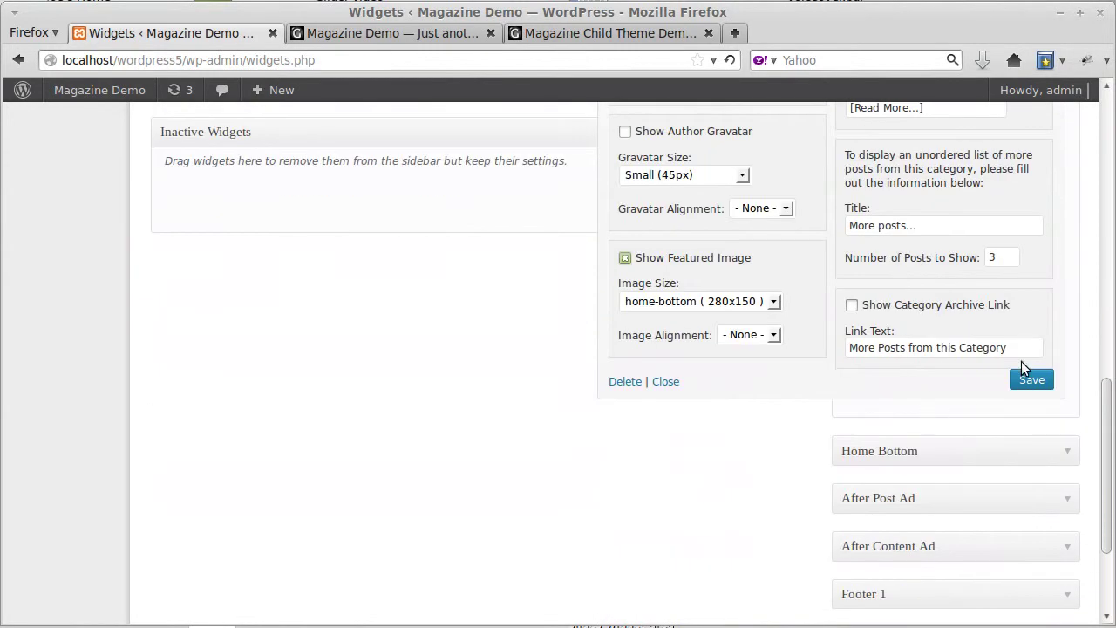
left_click(1032, 378)
left_click(391, 33)
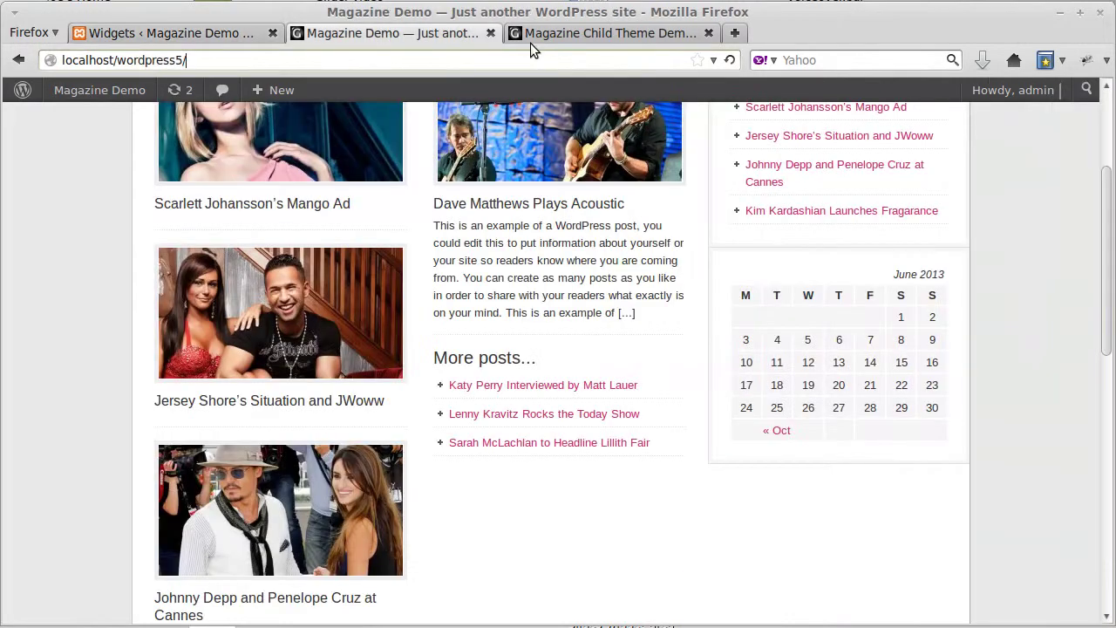
Reload the homepage and review the Dave Matthews post's longer 600-character excerpt ending in [Read More...]
left_click(729, 59)
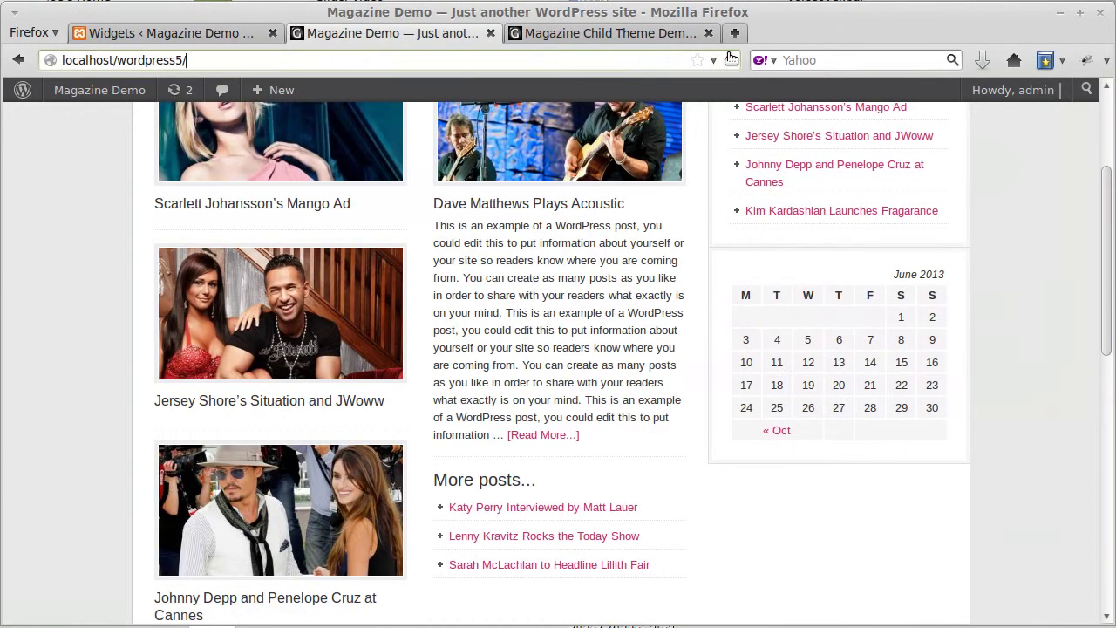
scroll(782, 319, "up", 5)
scroll(782, 319, "down", 5)
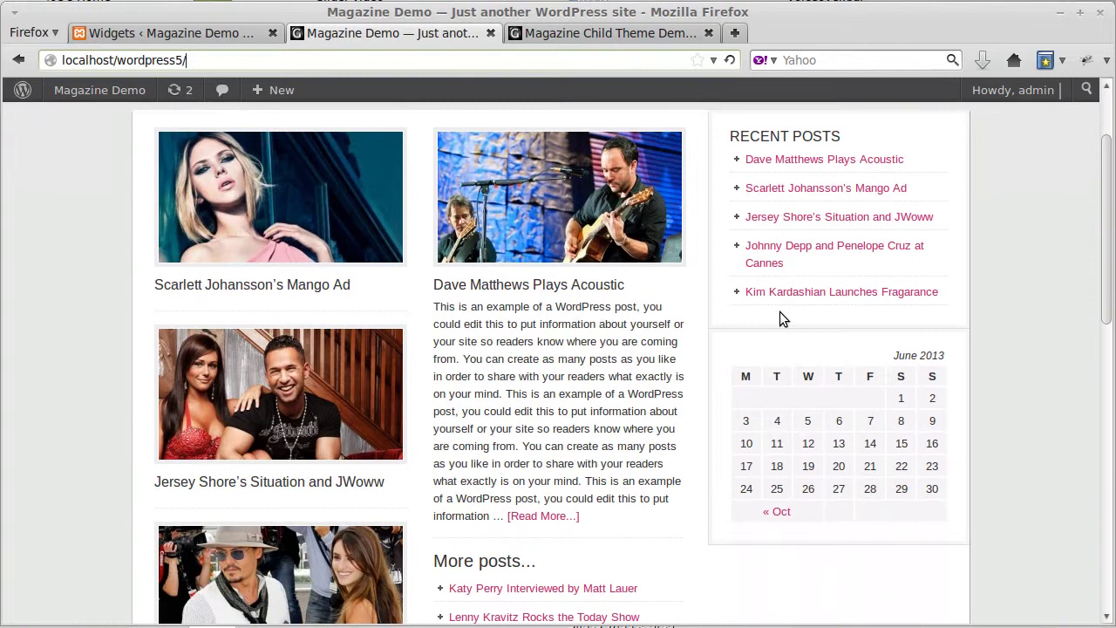
scroll(780, 314, "down", 3)
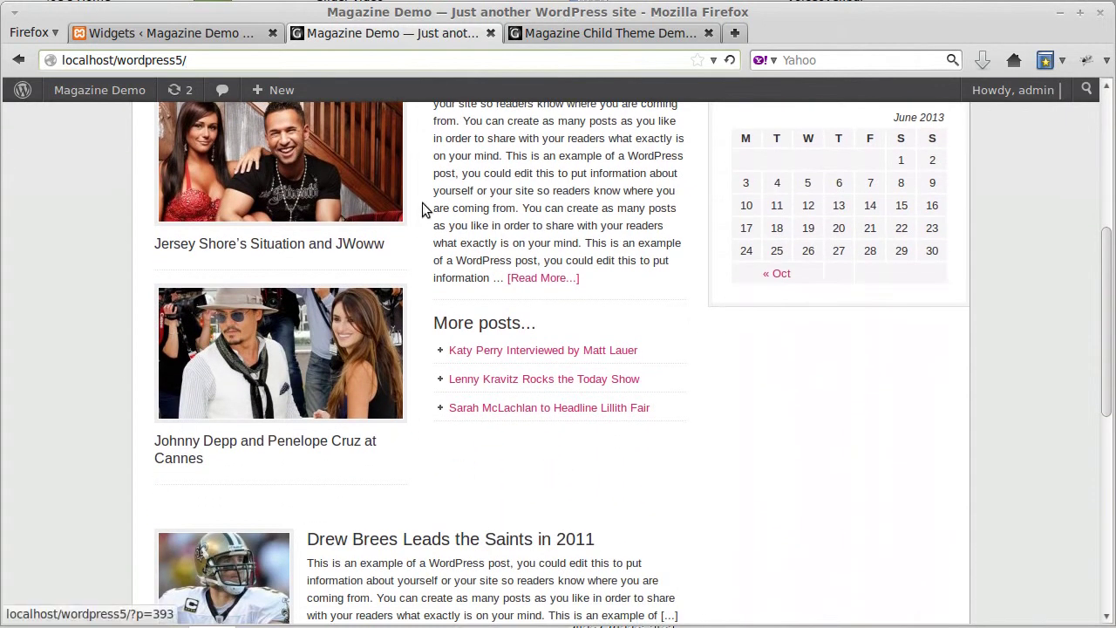
scroll(822, 465, "up", 6)
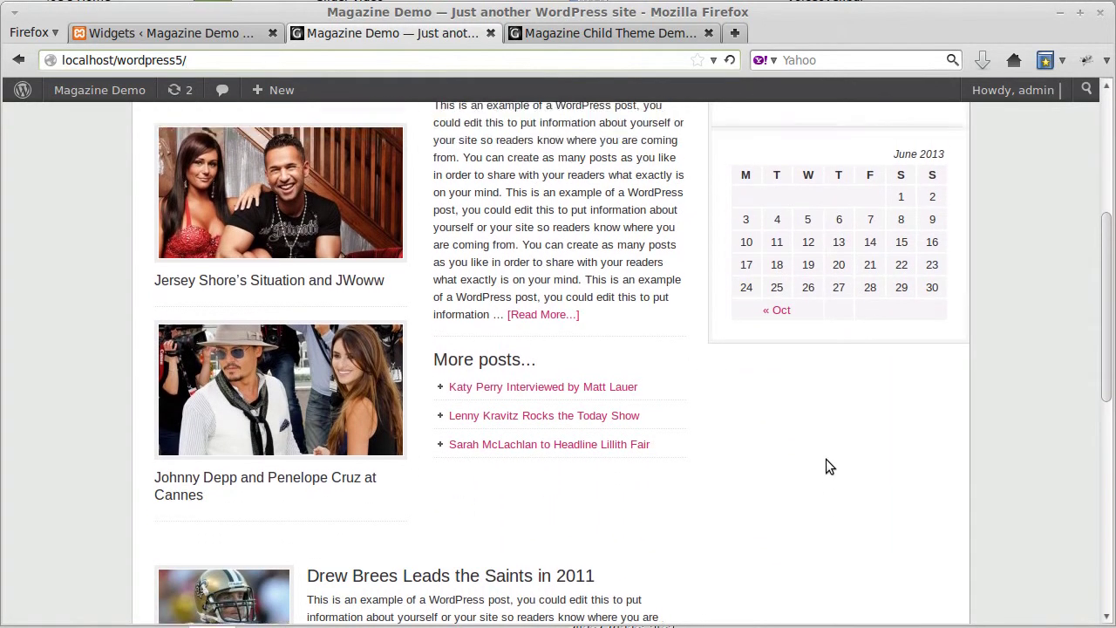
scroll(828, 462, "down", 10)
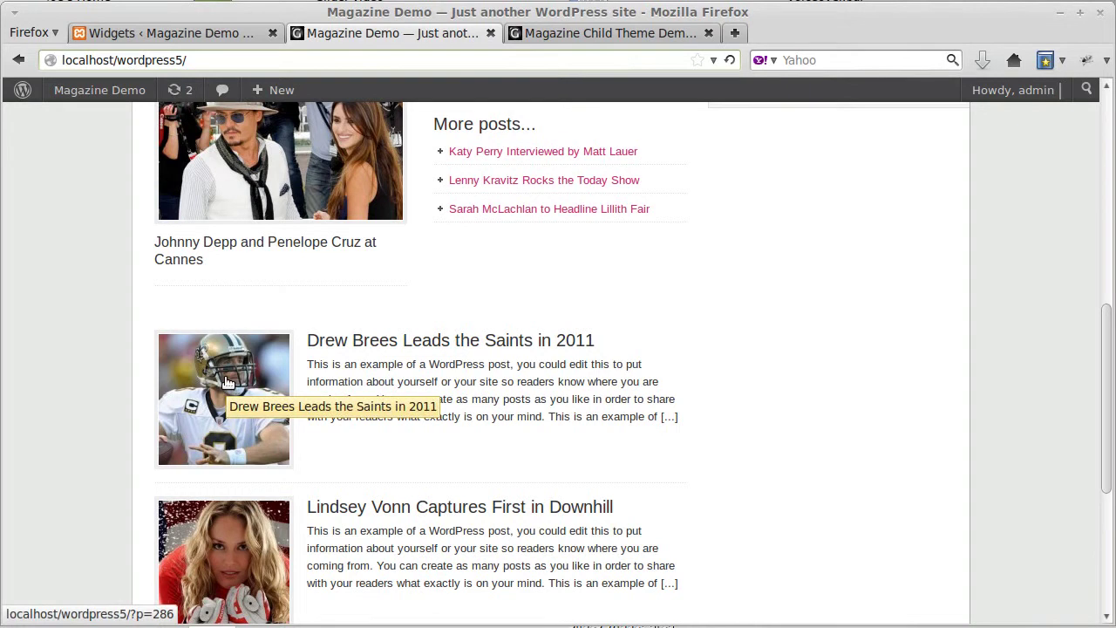
Back on the Widgets page, collapse the Home Right and Home Left widget areas and glance at the front page
left_click(226, 34)
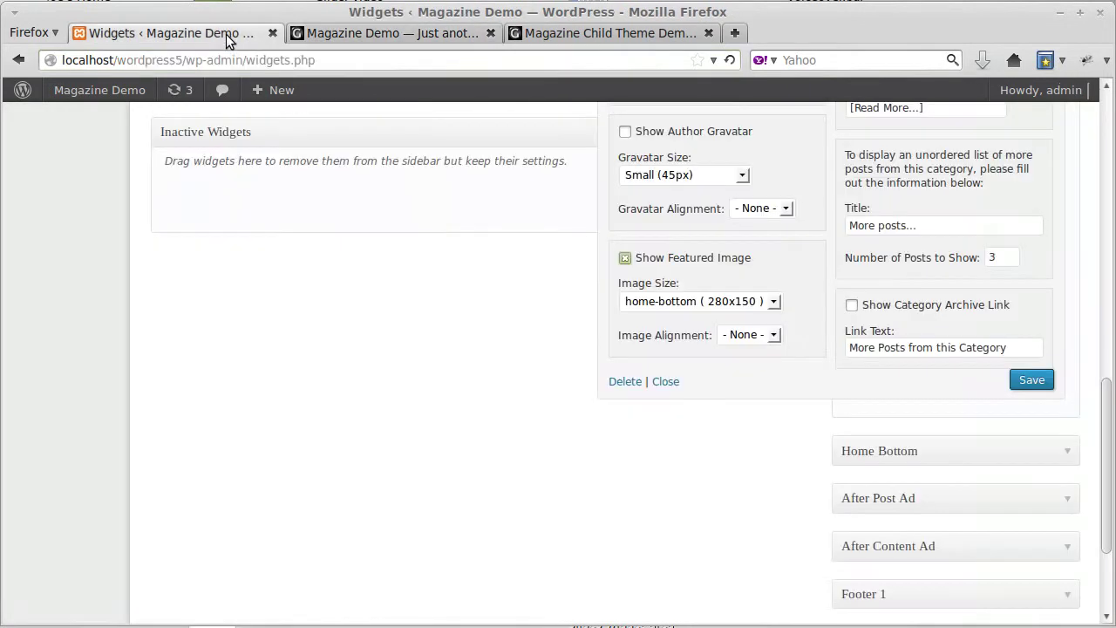
scroll(844, 373, "up", 6)
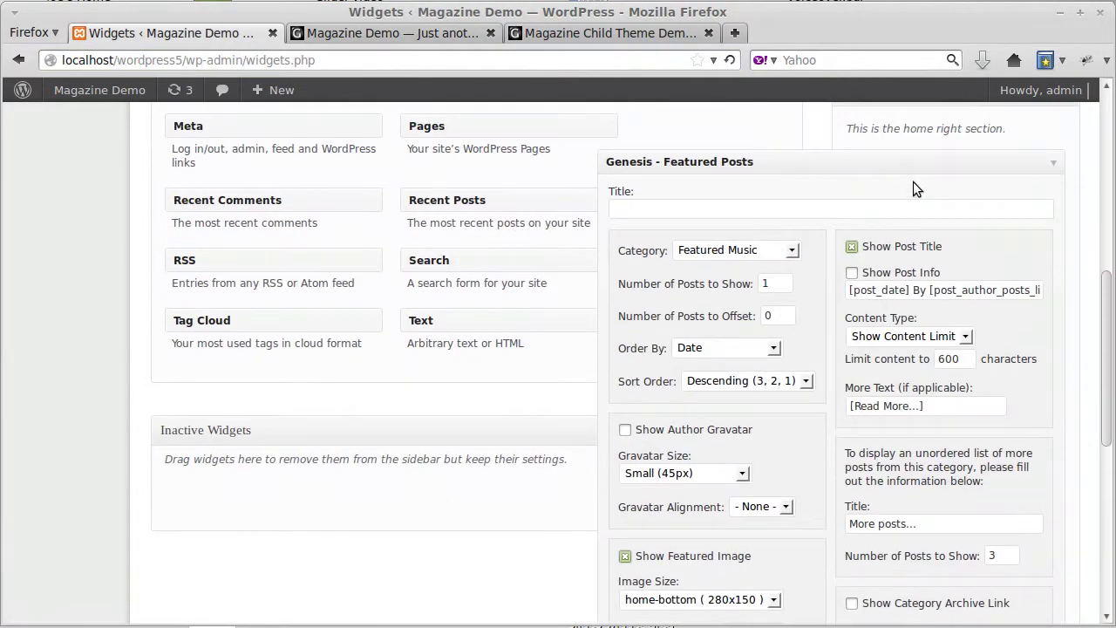
left_click(919, 155)
scroll(900, 233, "up", 4)
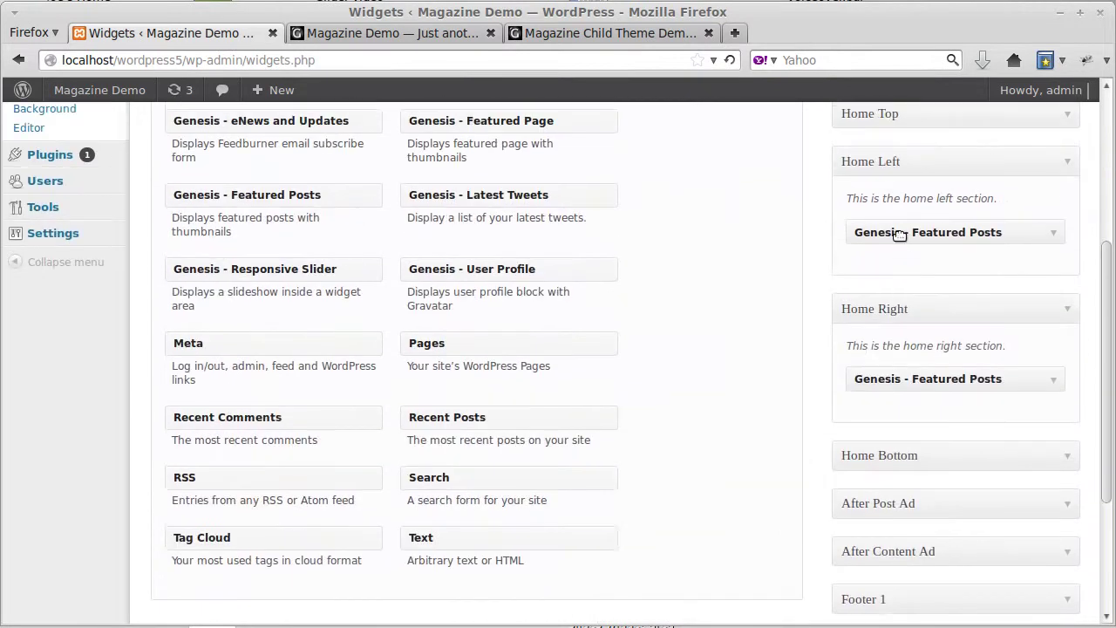
left_click(951, 311)
left_click(927, 162)
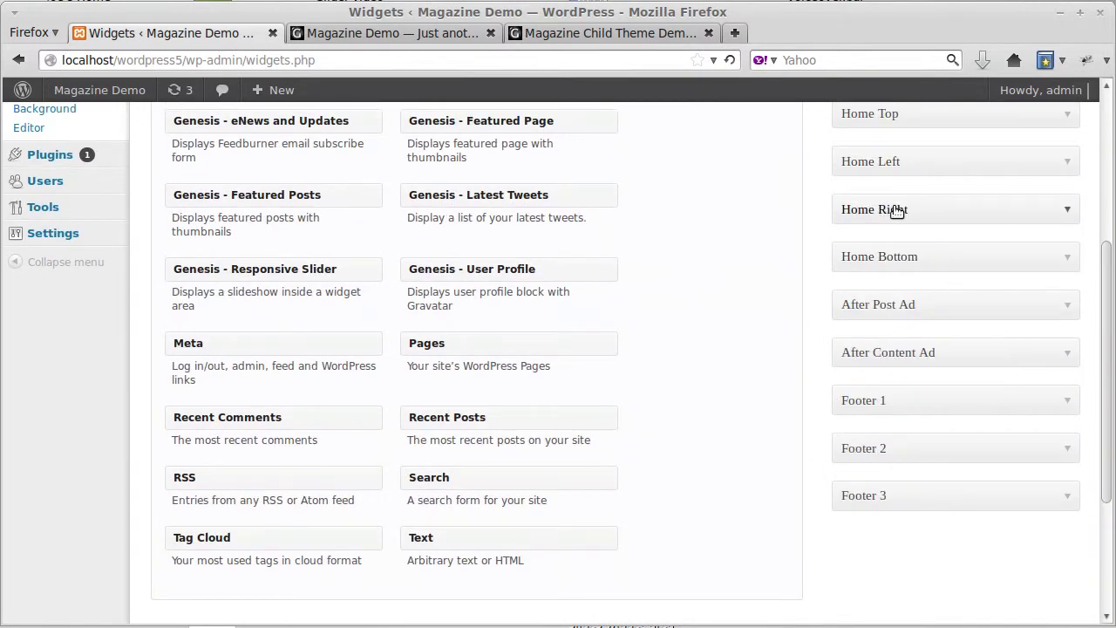
left_click(441, 38)
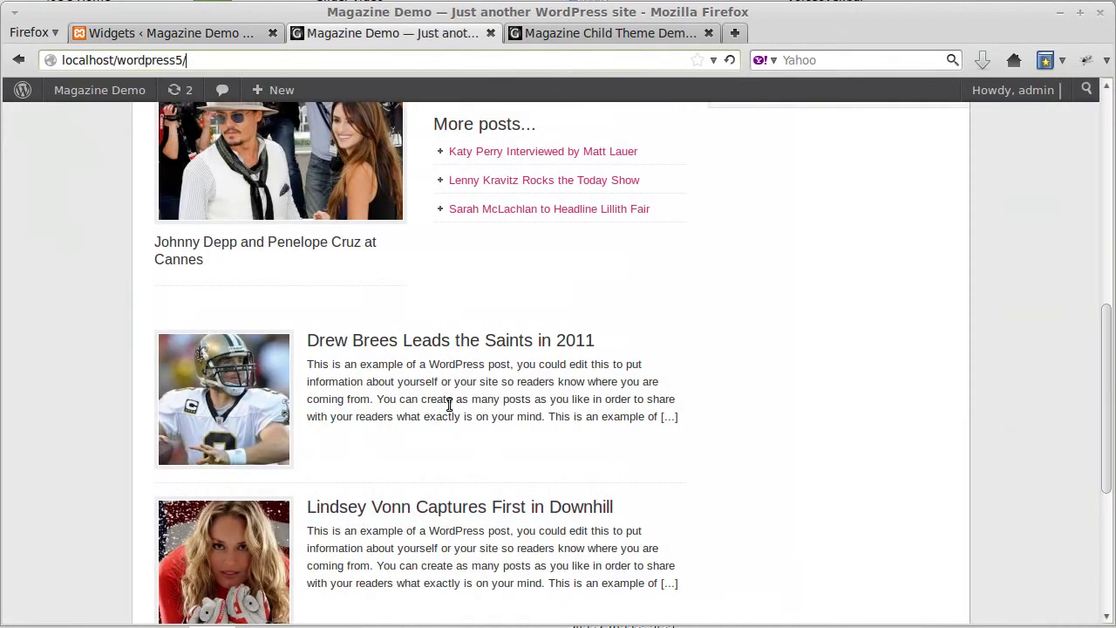
left_click(243, 35)
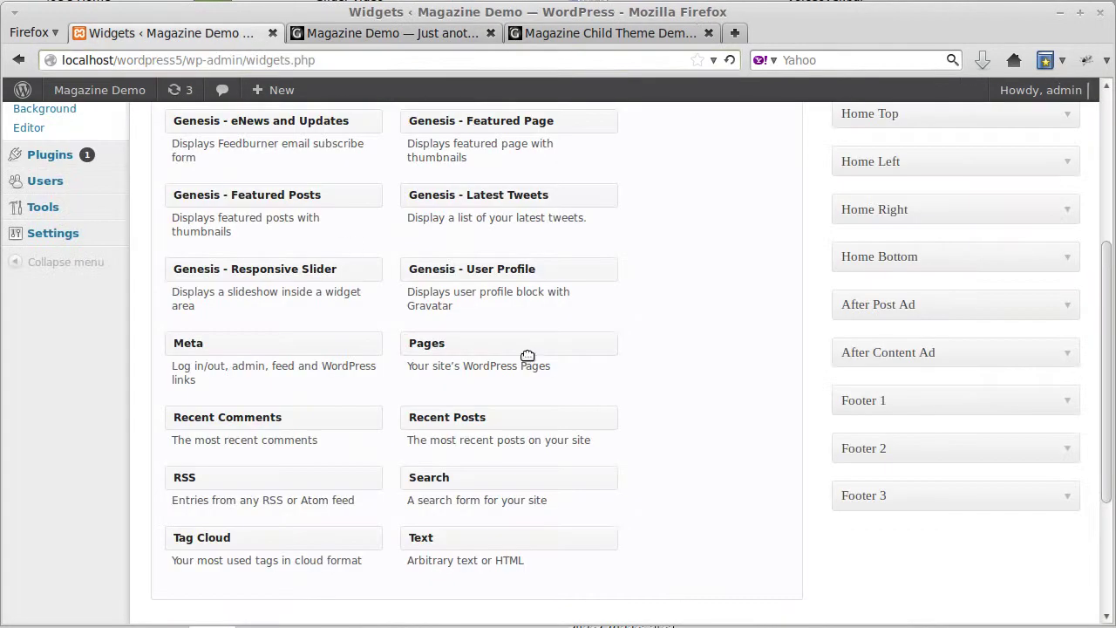
Give the Home Bottom Featured Posts widget image size tabs (580x250) and alignment - None -, then save
left_click(862, 257)
left_click(917, 325)
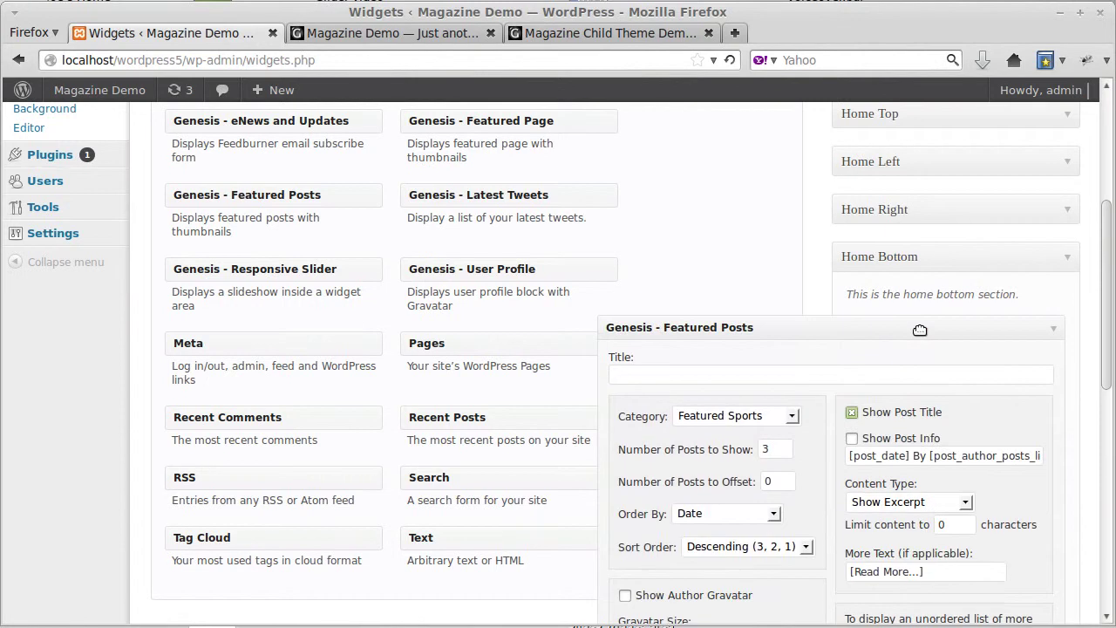
scroll(824, 327, "down", 2)
scroll(824, 327, "down", 4)
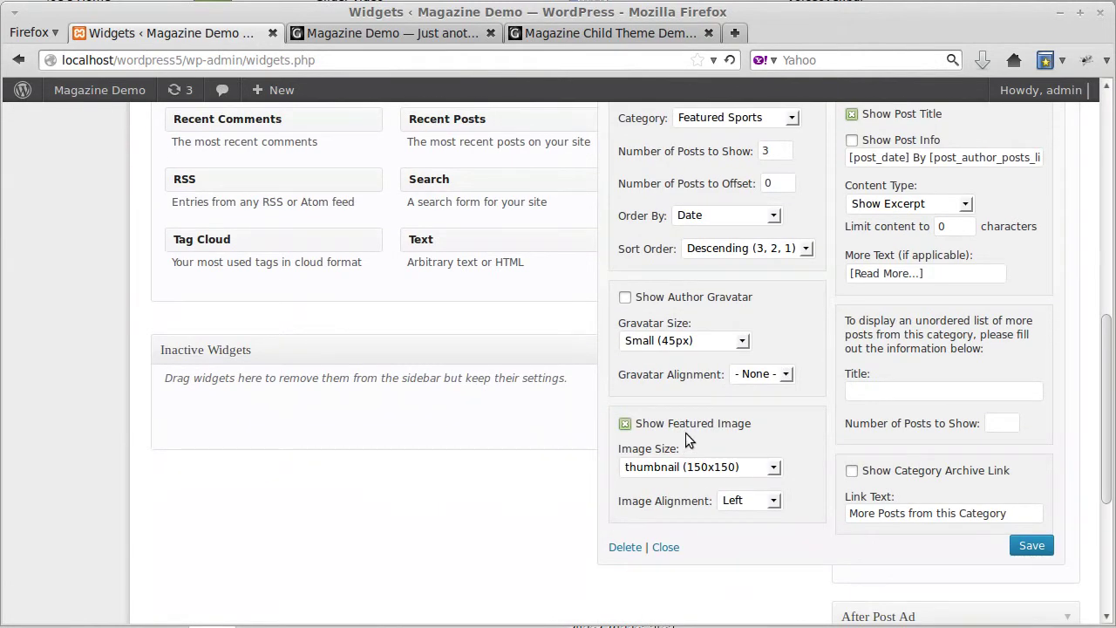
left_click(685, 469)
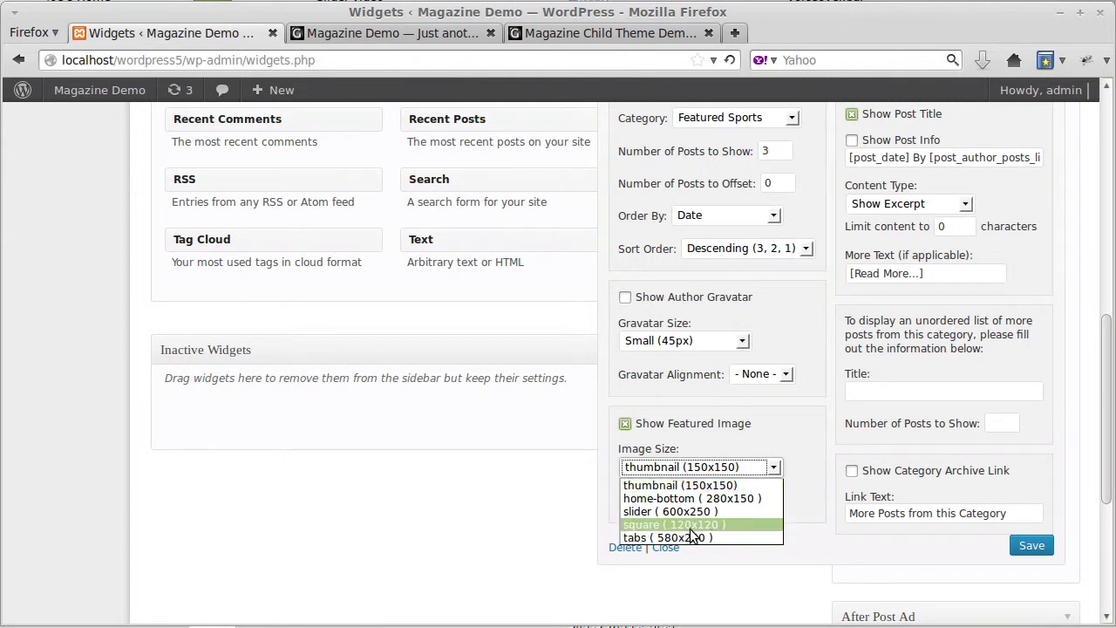
left_click(663, 537)
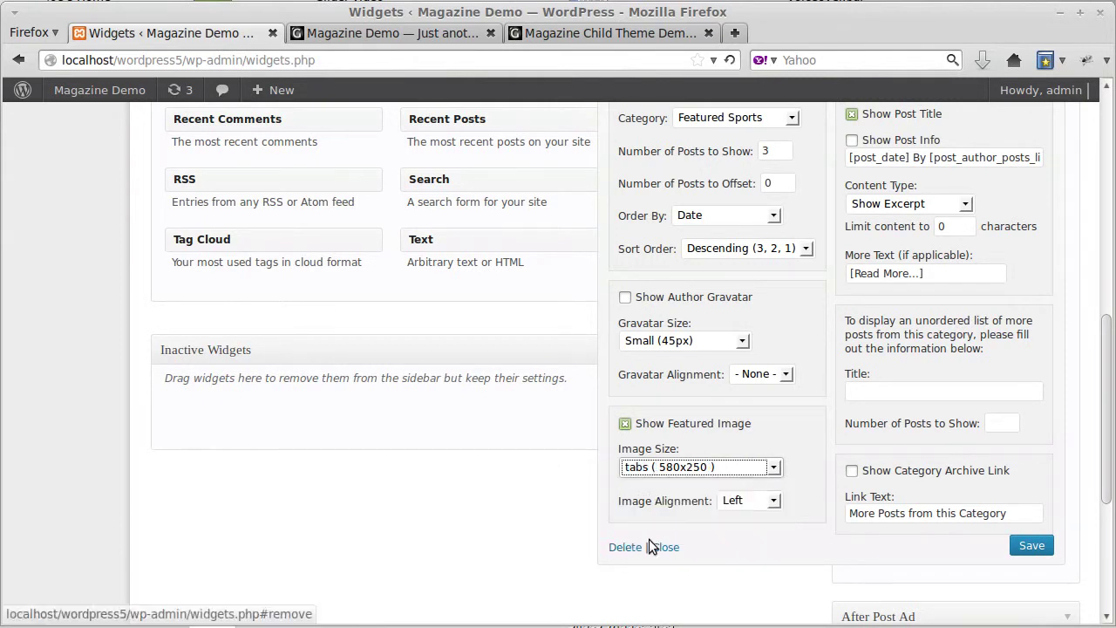
left_click(773, 500)
left_click(754, 514)
left_click(789, 486)
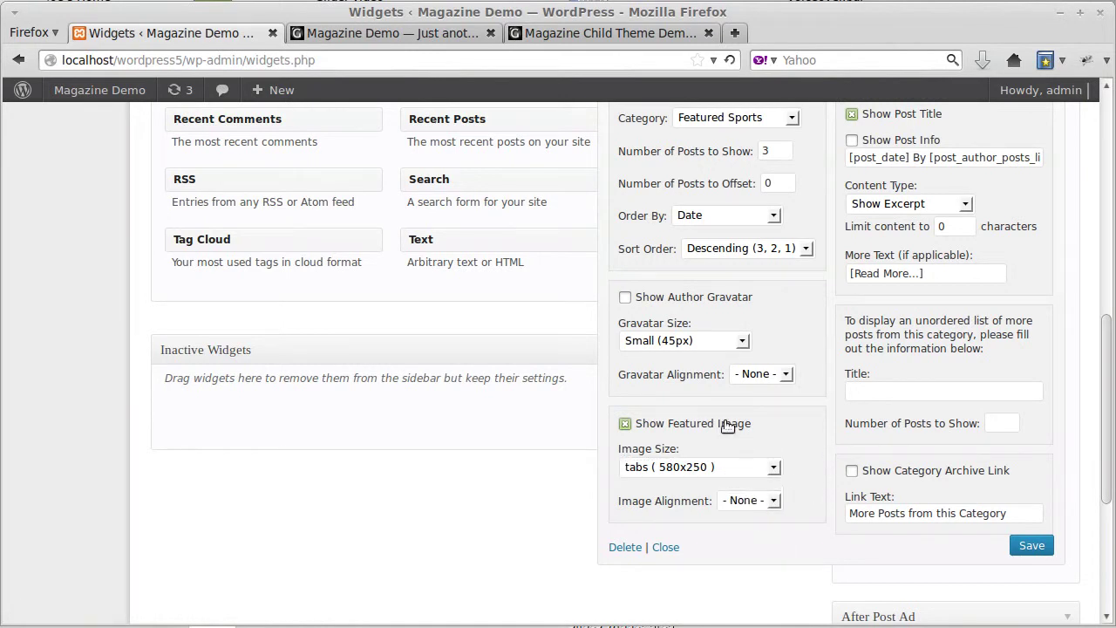
left_click(1031, 544)
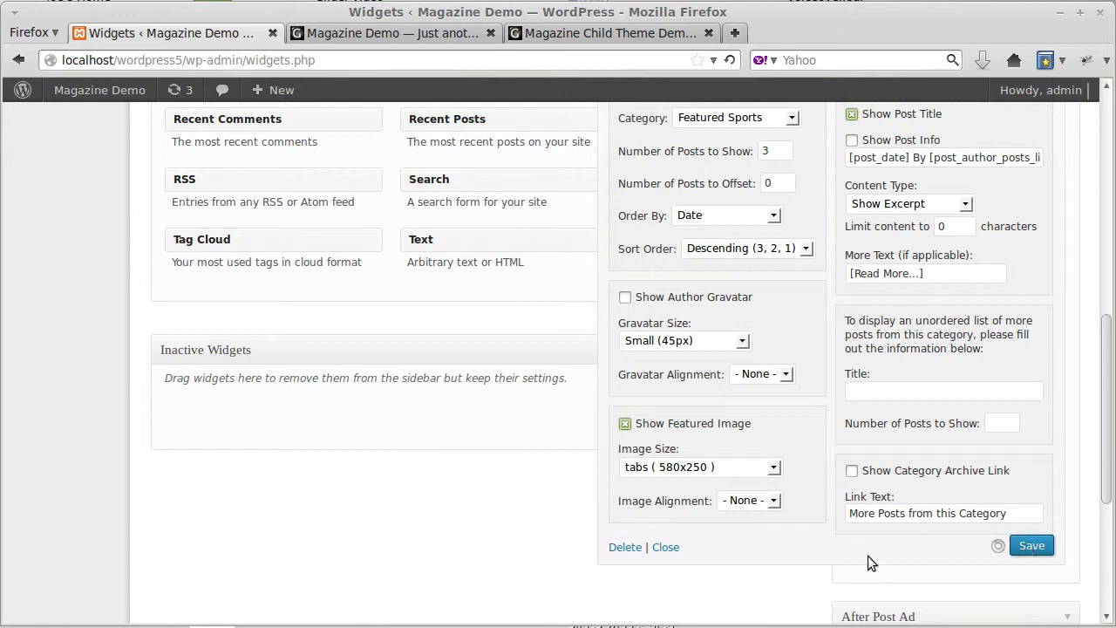
Reload the front page and scroll through the Featured Sports posts now showing wide 580x250 images
left_click(455, 36)
left_click(731, 61)
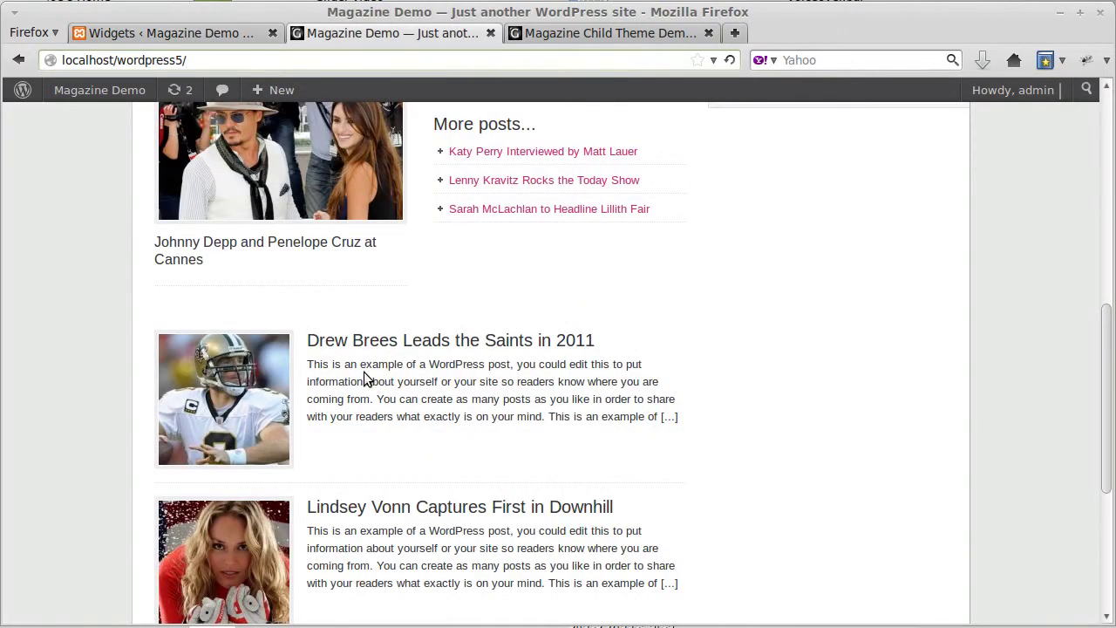
left_click(731, 61)
scroll(751, 358, "down", 7)
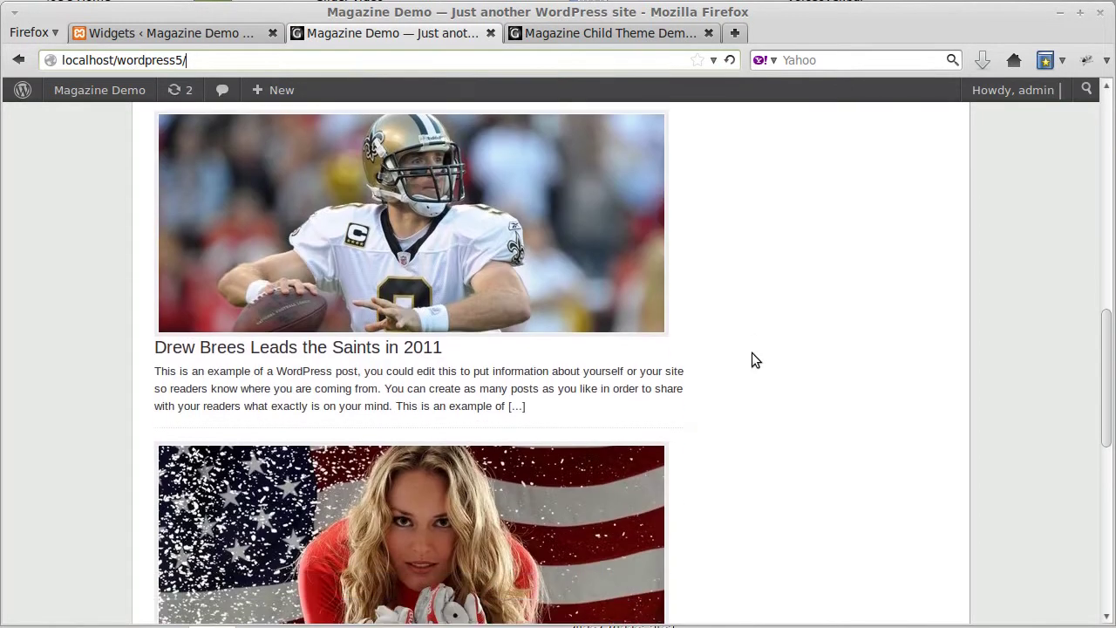
scroll(756, 360, "down", 4)
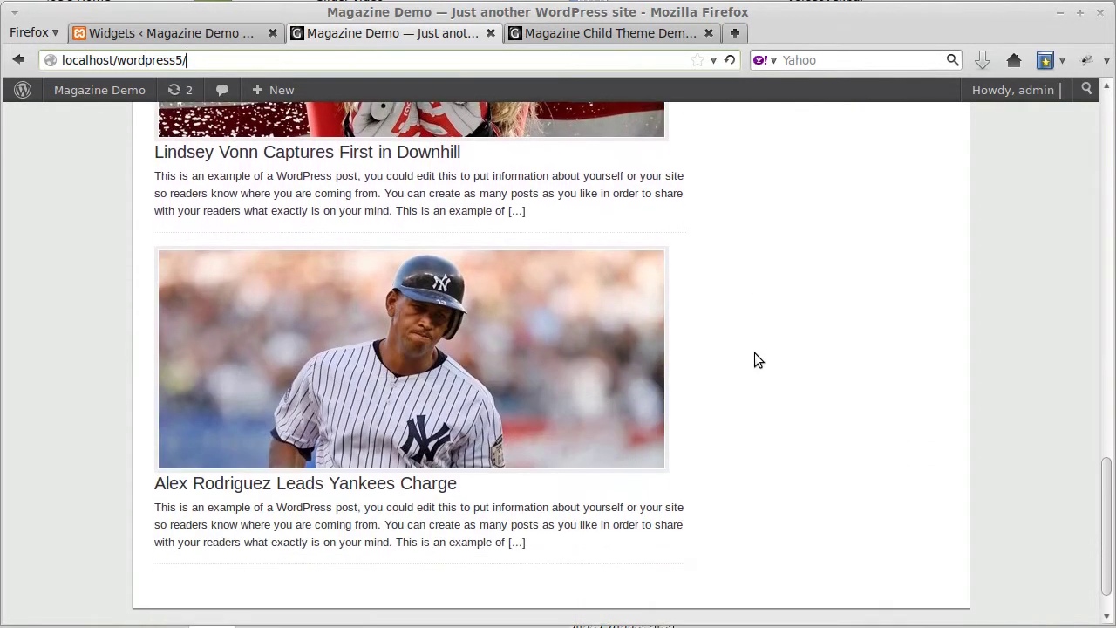
scroll(756, 360, "up", 1)
scroll(756, 359, "up", 4)
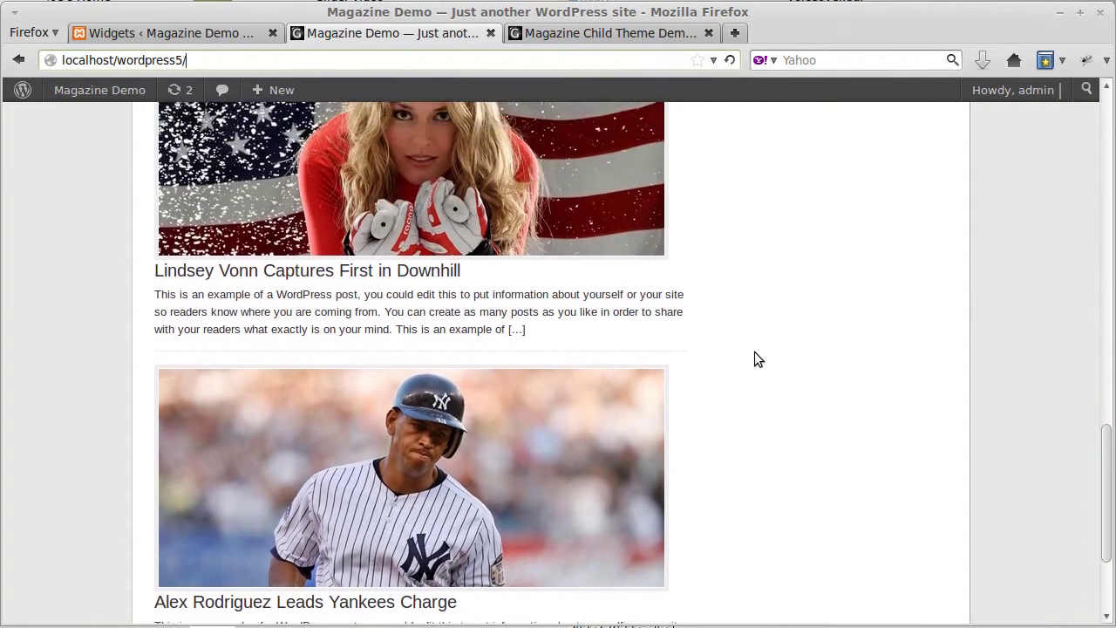
scroll(754, 356, "up", 4)
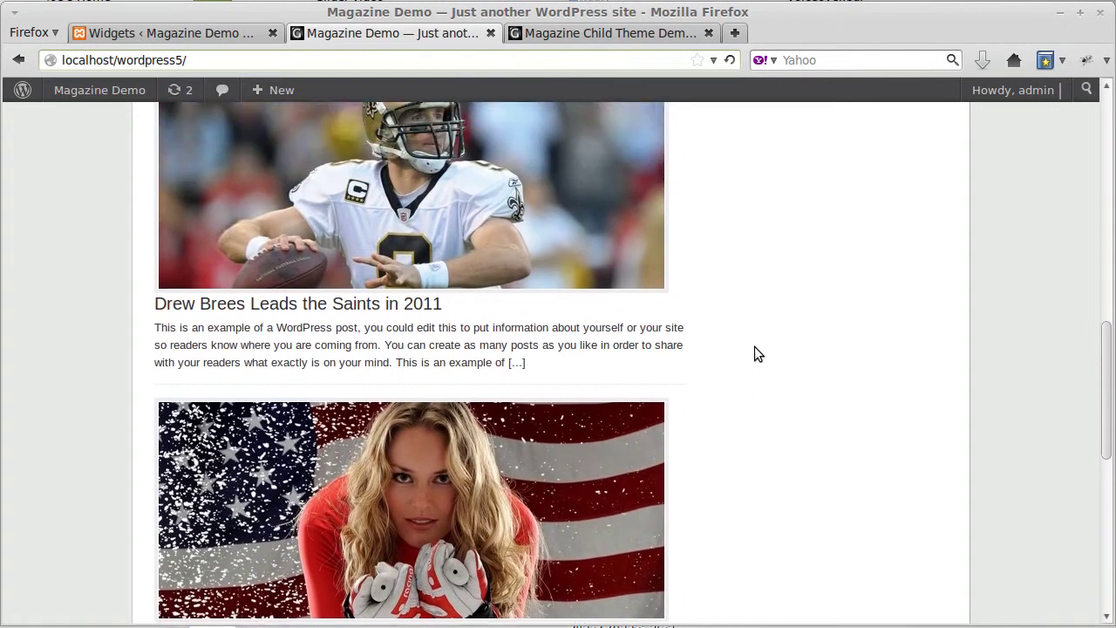
scroll(754, 345, "up", 2)
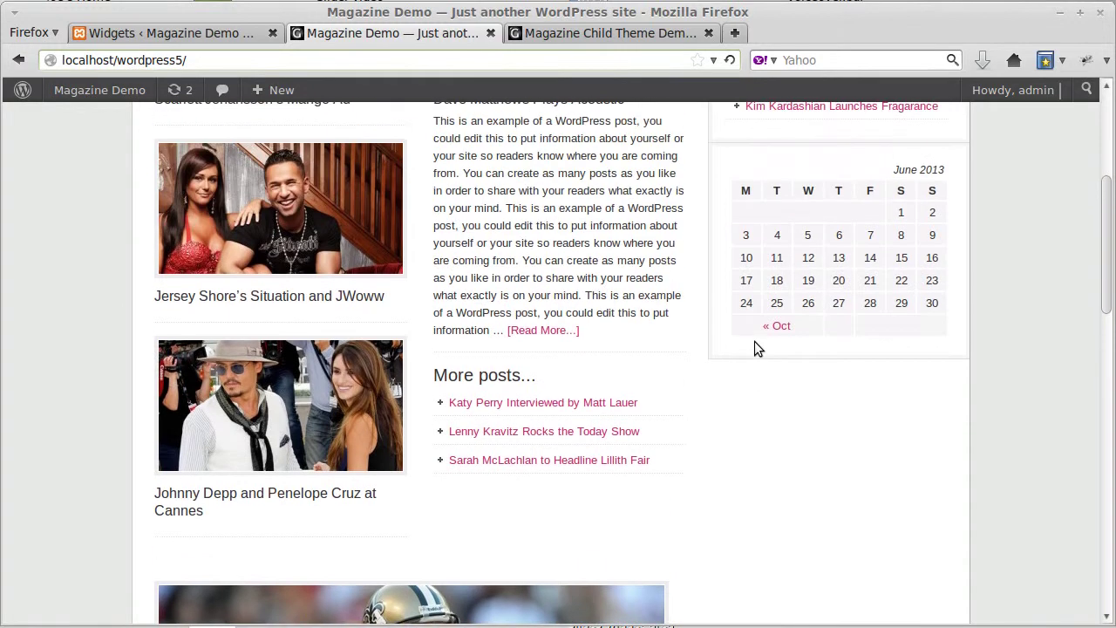
scroll(755, 345, "up", 2)
scroll(755, 345, "down", 3)
scroll(753, 346, "down", 6)
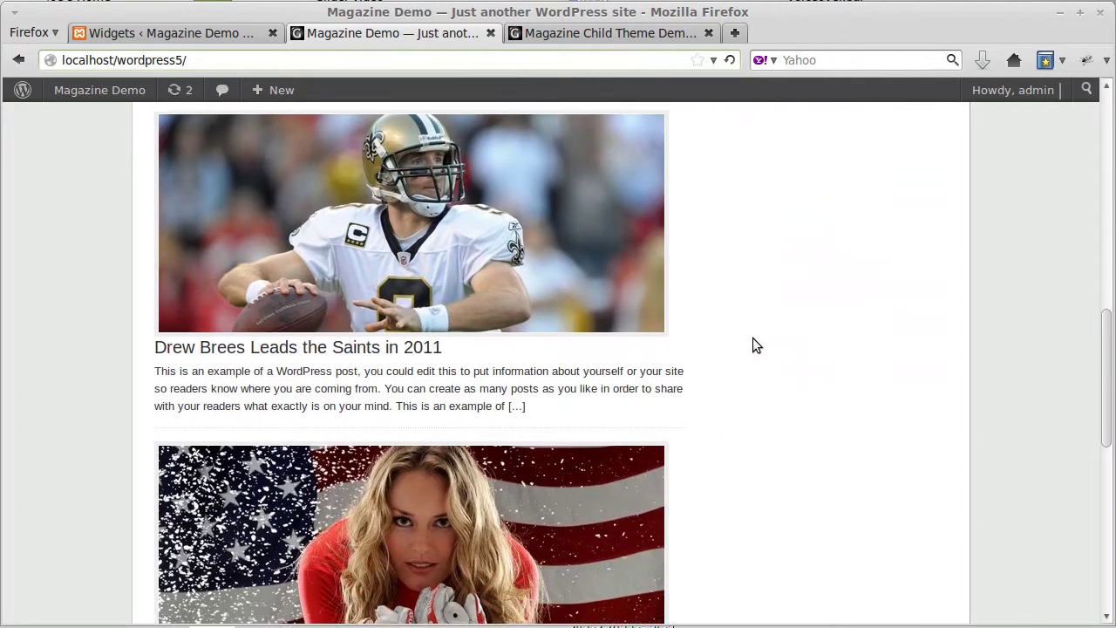
Add another Genesis - Featured Posts widget to Home Bottom limited to Featured Movies, and set its post count
left_click(195, 35)
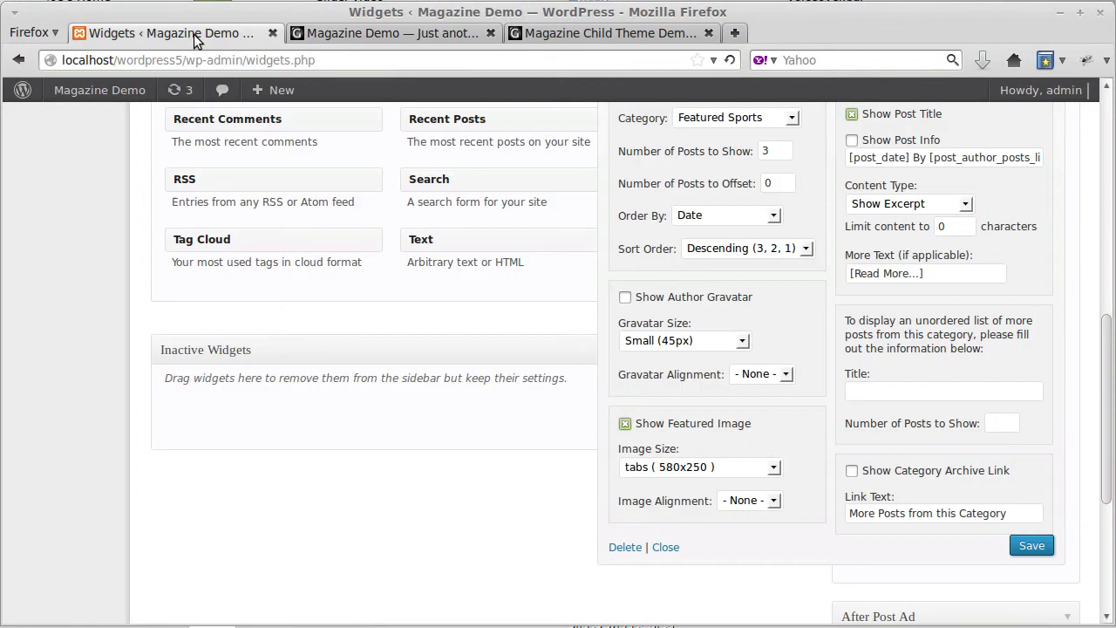
scroll(829, 326, "up", 3)
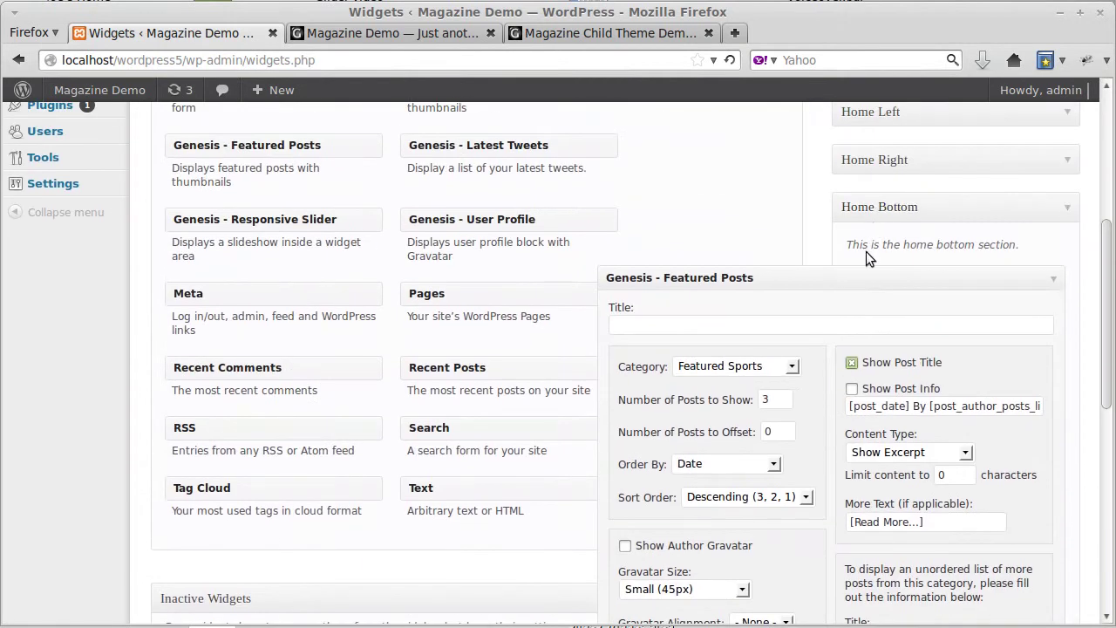
left_click(863, 272)
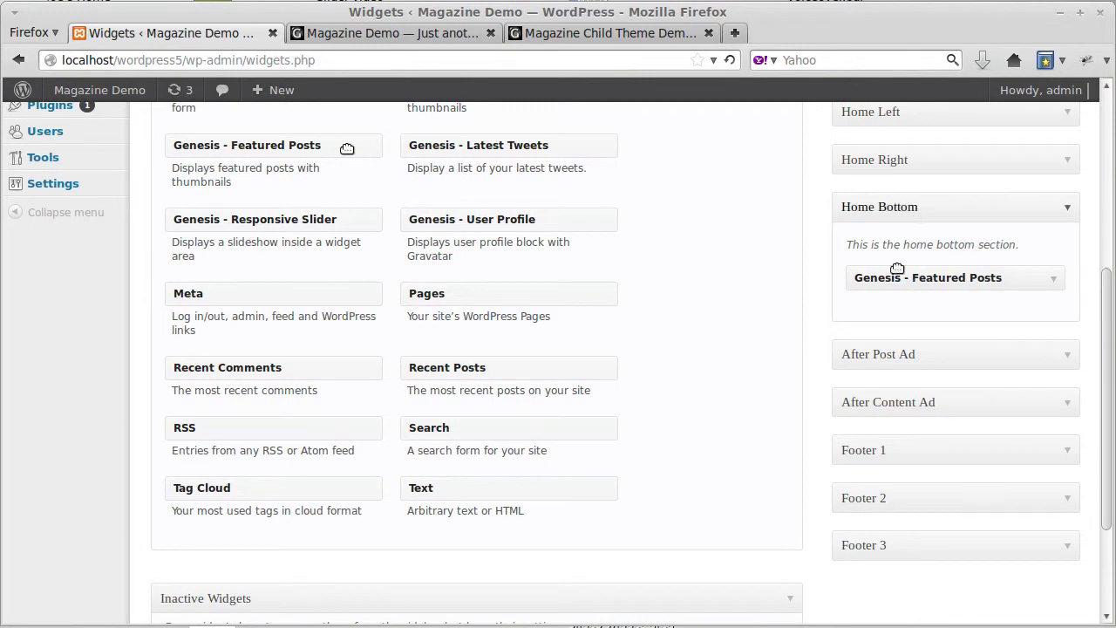
left_click_drag(353, 135, 982, 305)
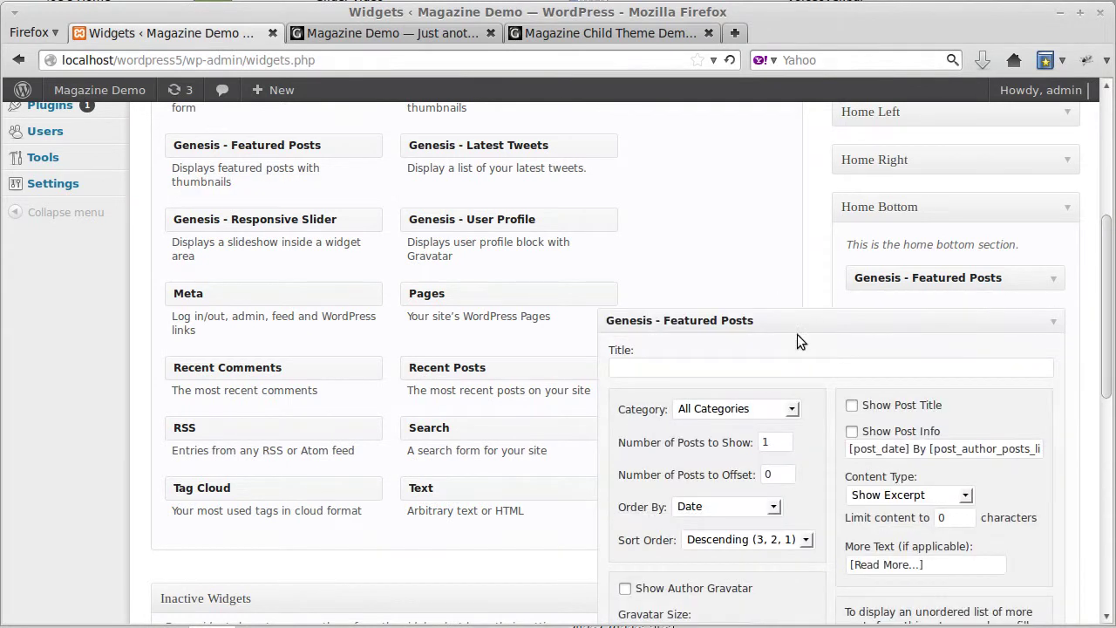
scroll(788, 336, "down", 4)
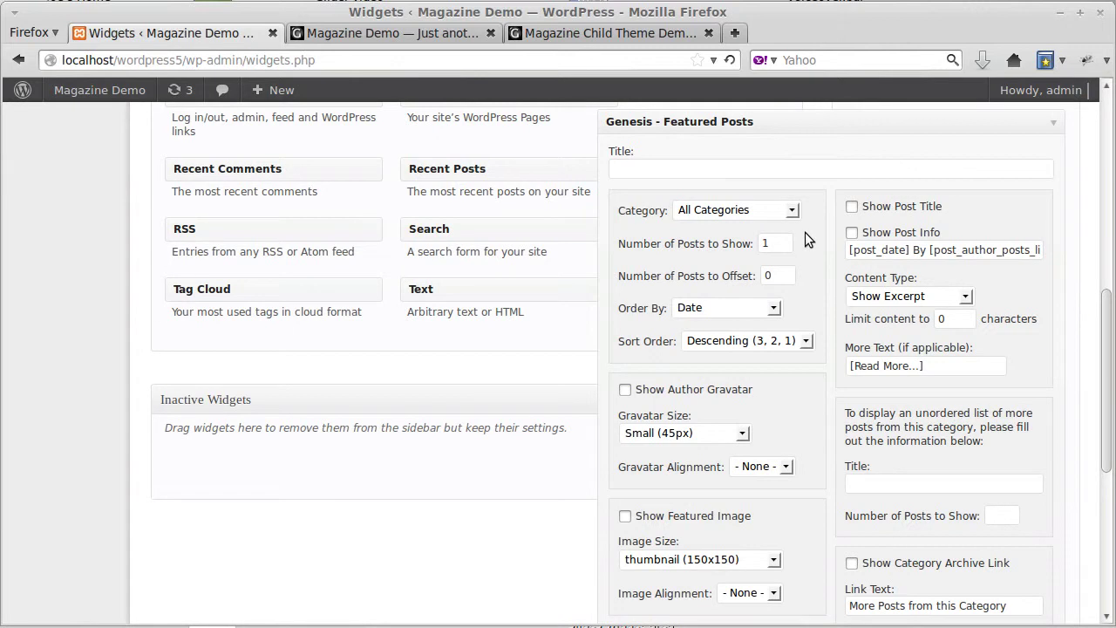
left_click(792, 210)
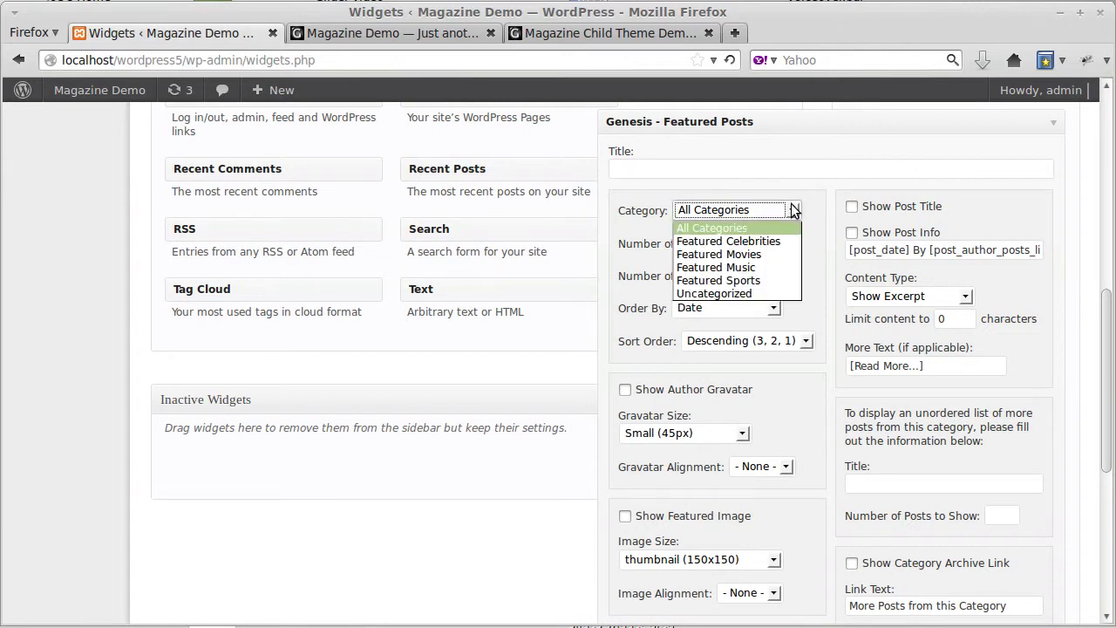
left_click(755, 253)
left_click_drag(781, 243, 746, 247)
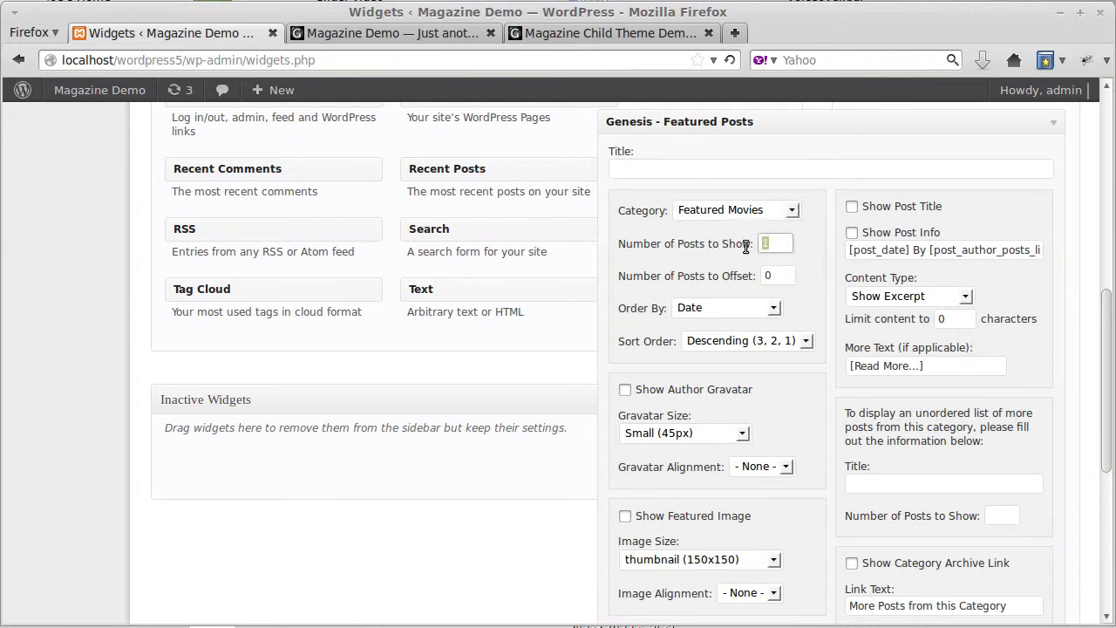
type("5")
Turn on left-aligned featured images for the Featured Movies widget and save it
scroll(839, 277, "down", 3)
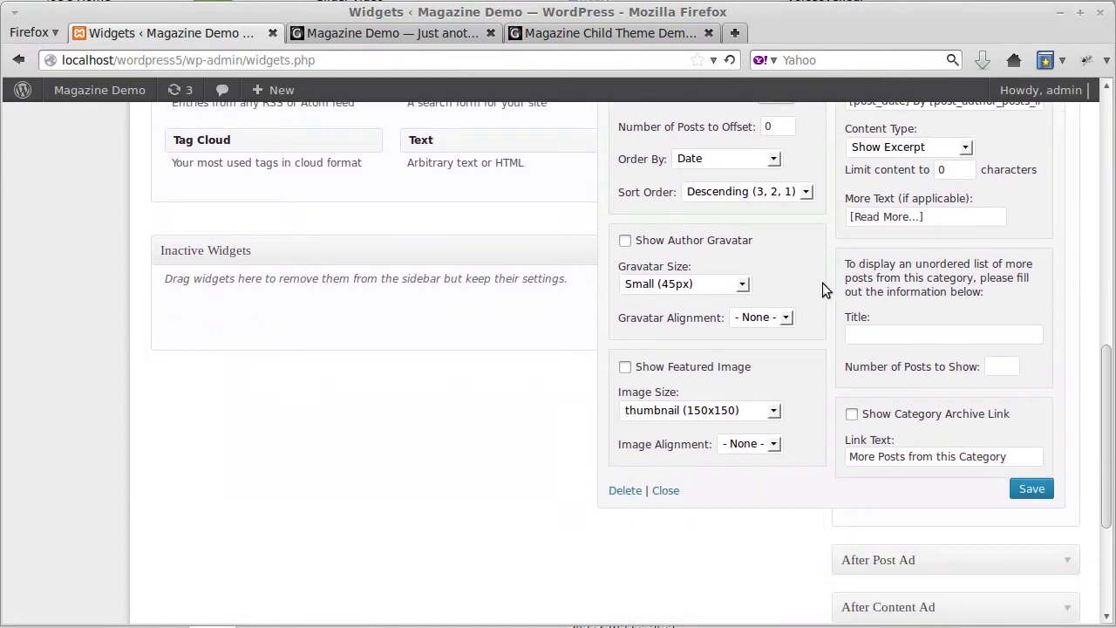
left_click(624, 366)
left_click(741, 443)
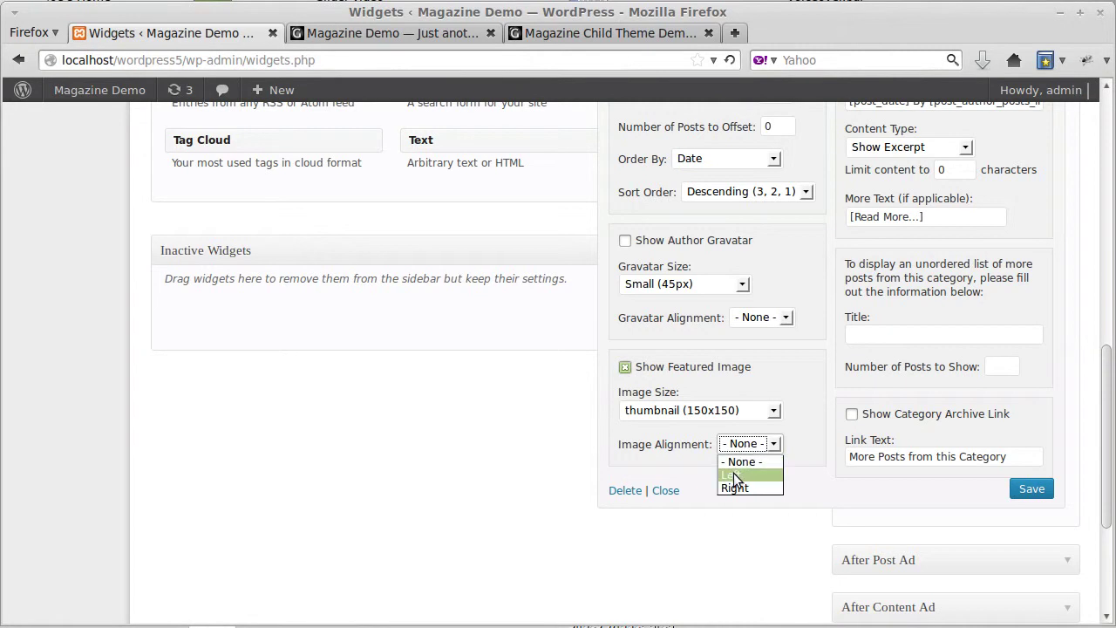
left_click(733, 475)
scroll(800, 388, "up", 5)
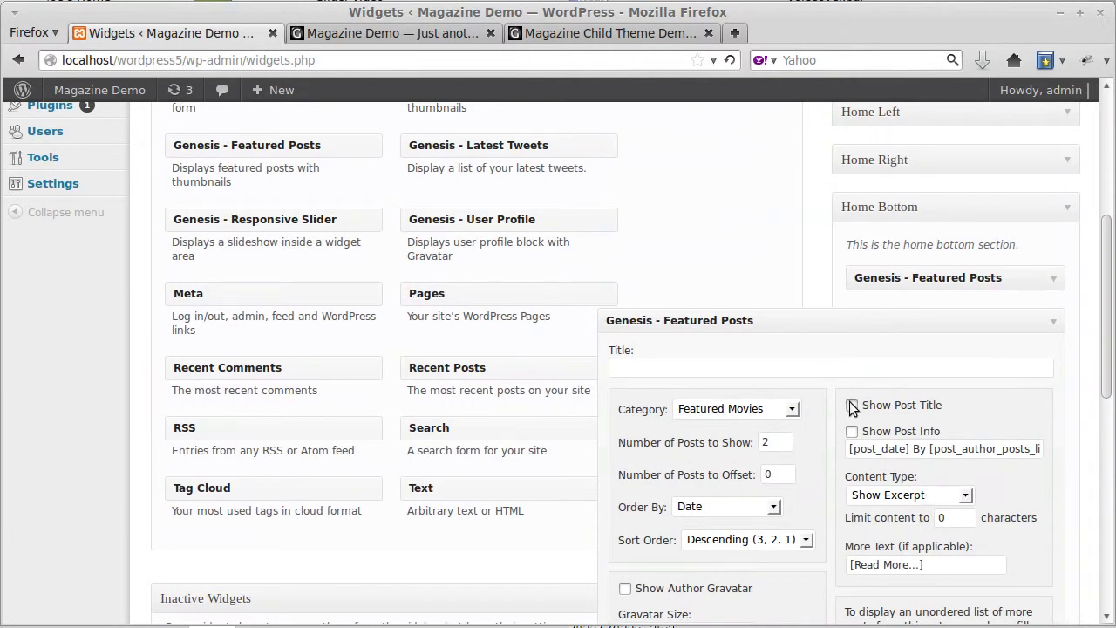
scroll(961, 429, "down", 5)
left_click(1032, 488)
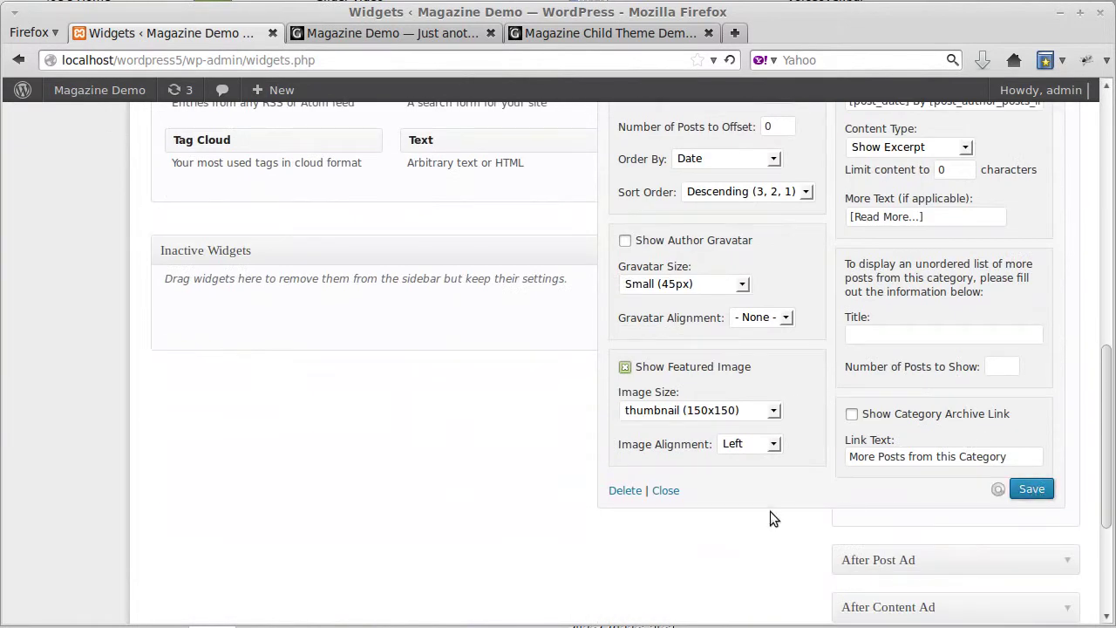
left_click(392, 33)
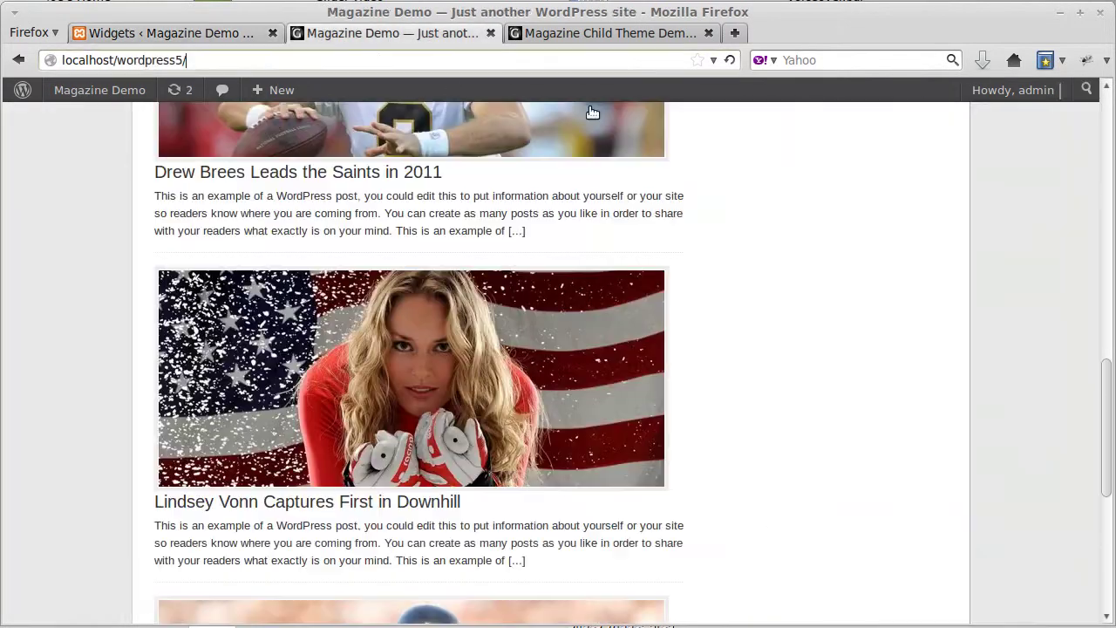
left_click(731, 60)
scroll(904, 360, "down", 10)
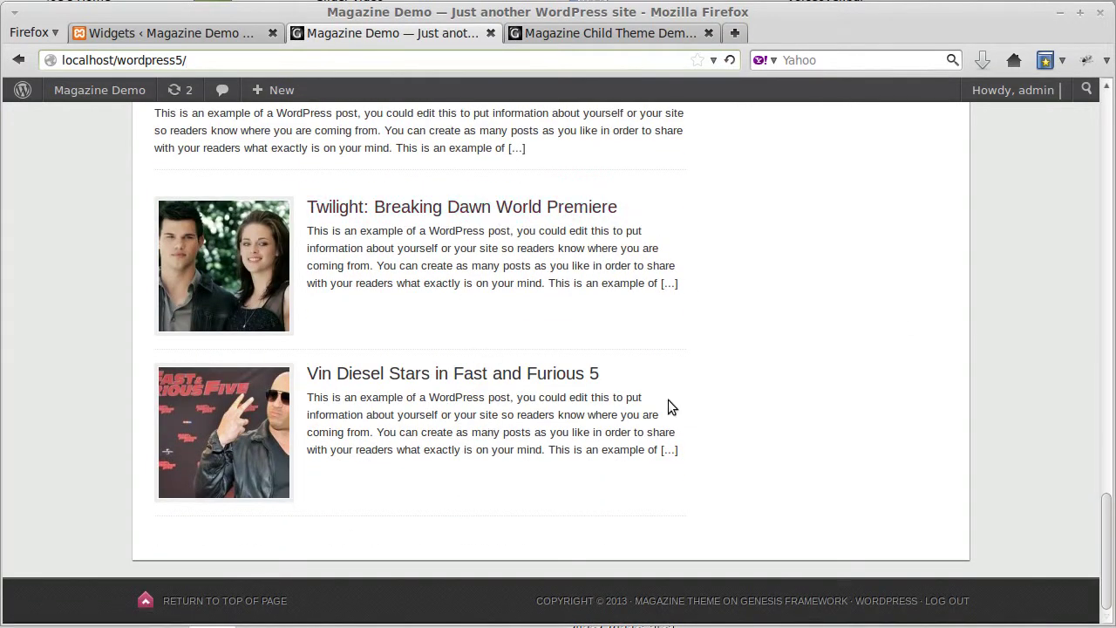
scroll(726, 420, "up", 3)
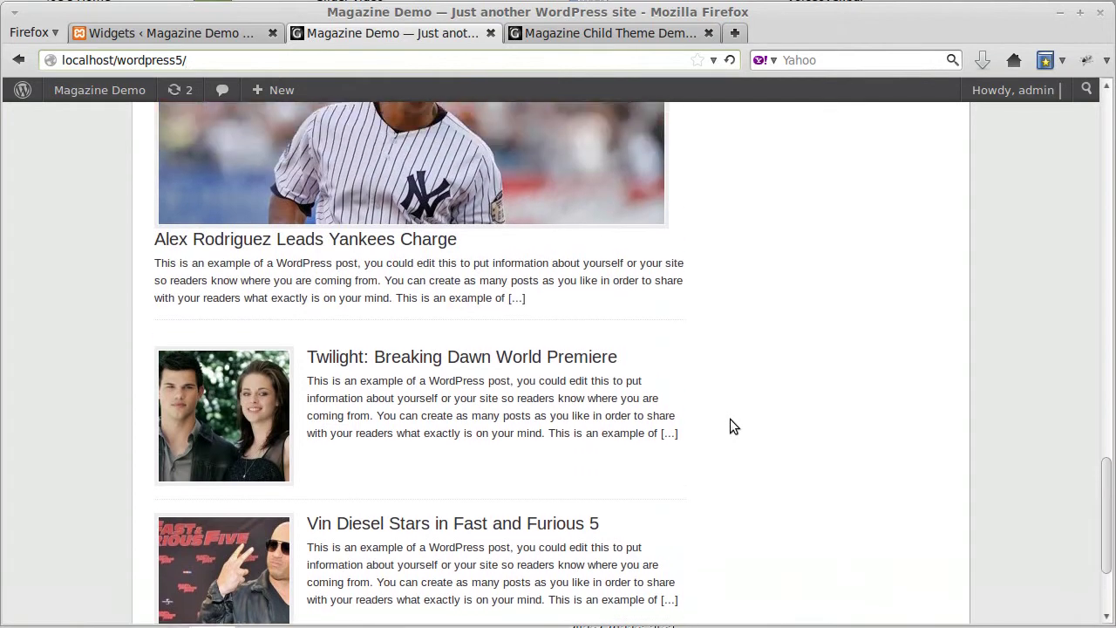
scroll(730, 426, "up", 1)
scroll(731, 420, "up", 10)
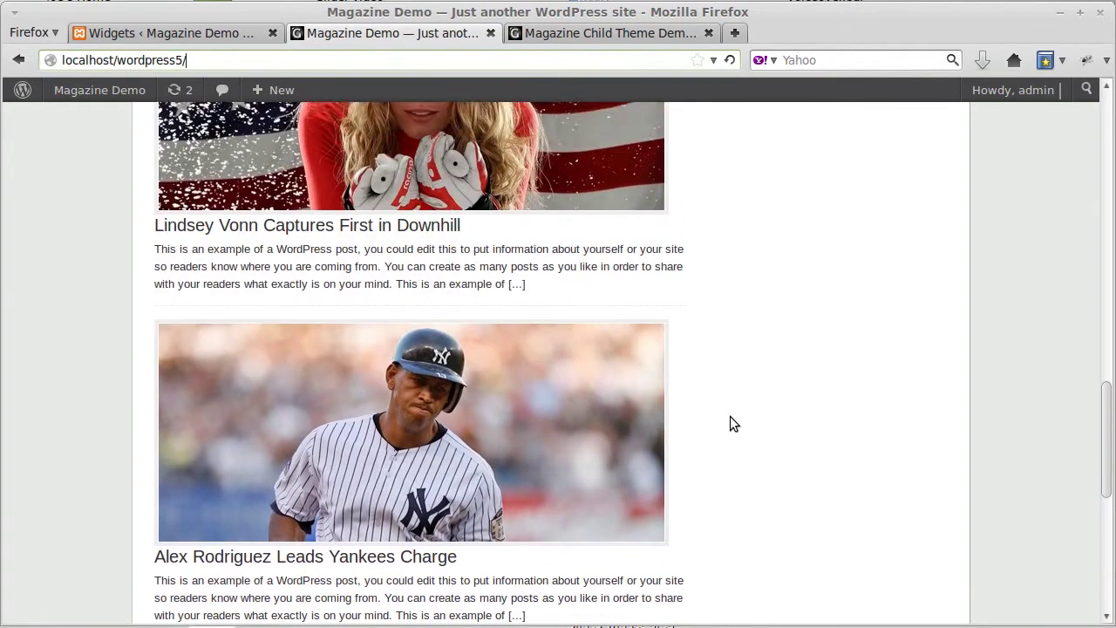
scroll(730, 420, "up", 8)
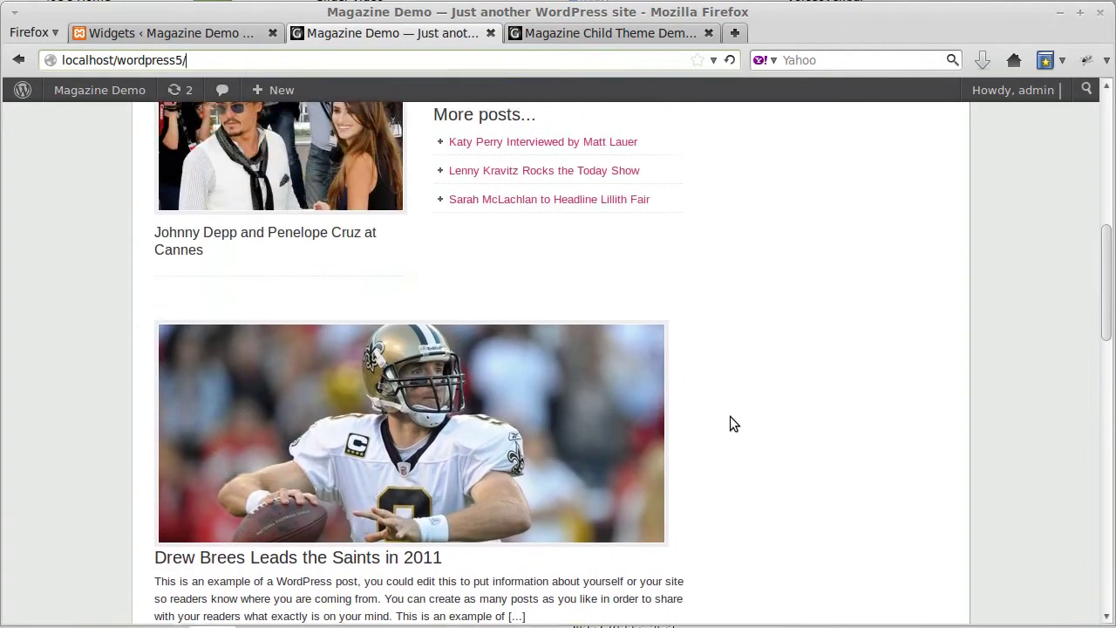
scroll(731, 422, "up", 10)
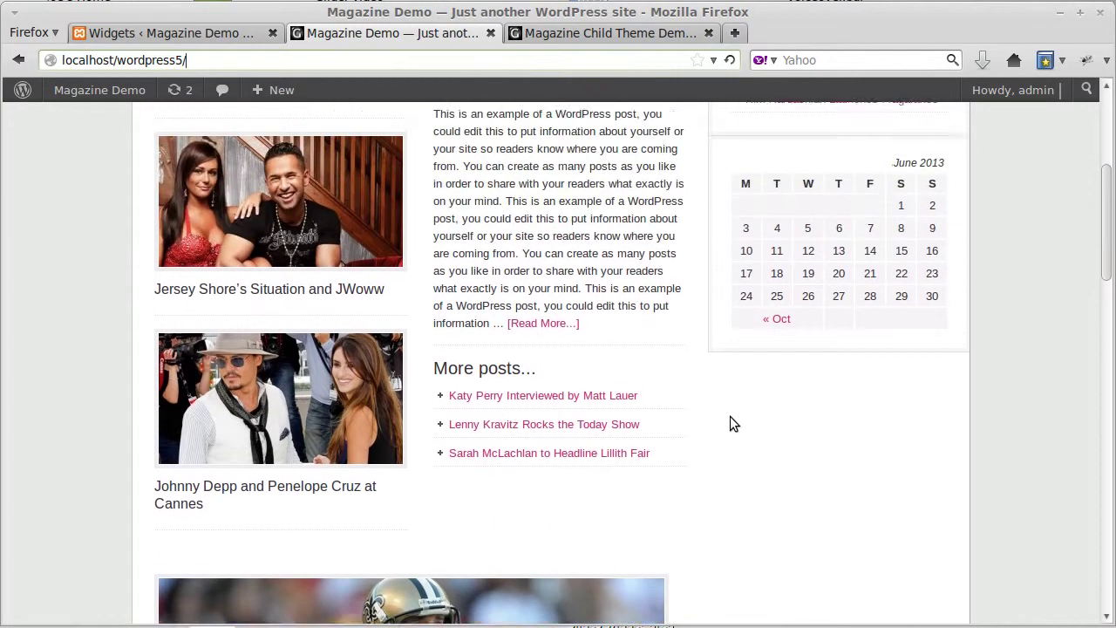
scroll(734, 422, "up", 2)
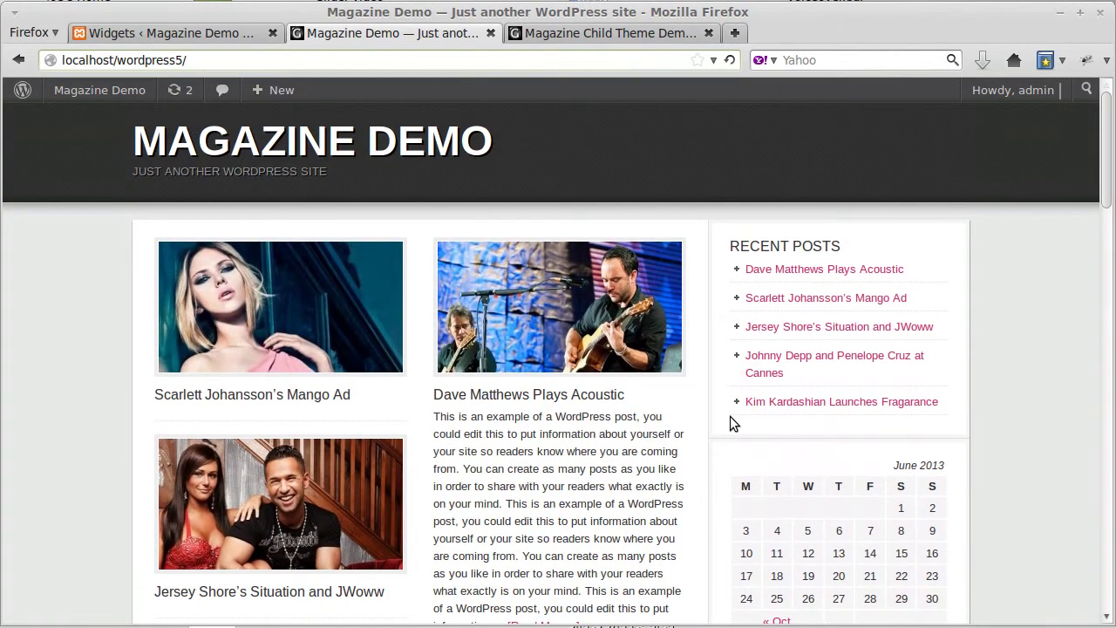
scroll(729, 416, "down", 1)
scroll(412, 185, "up", 1)
scroll(1067, 416, "down", 5)
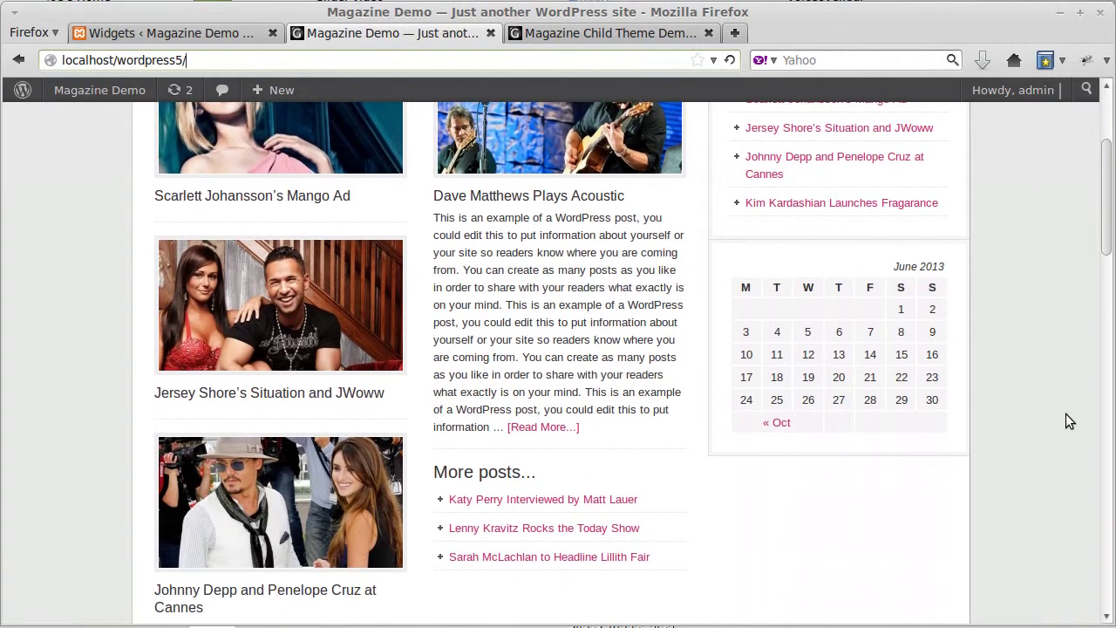
scroll(1065, 413, "down", 4)
scroll(1065, 413, "down", 2)
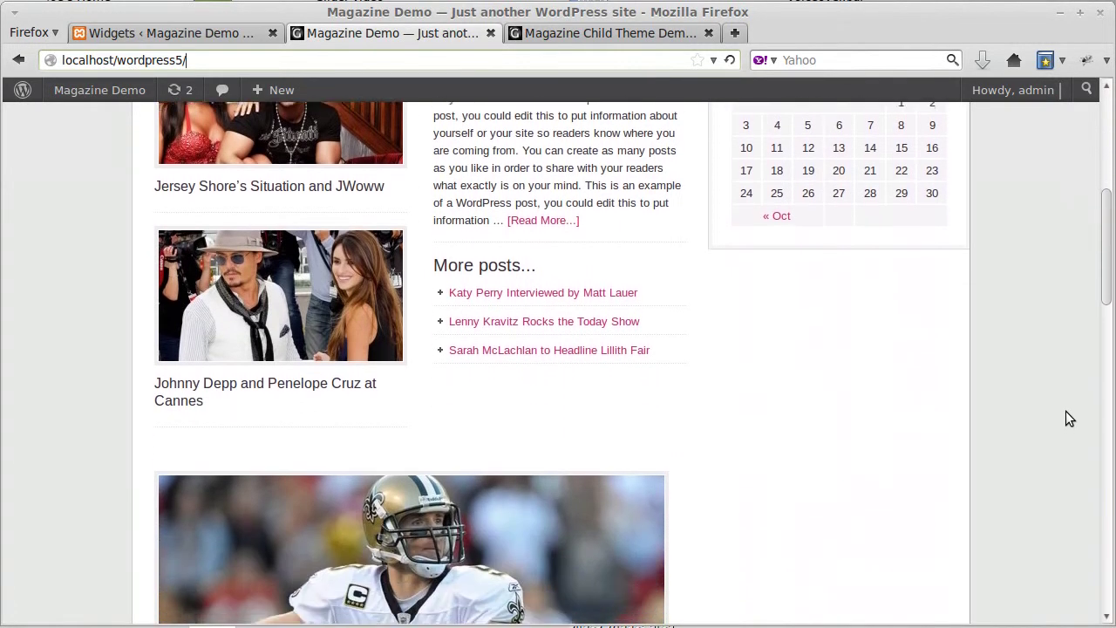
scroll(1065, 411, "down", 1)
scroll(1065, 411, "down", 10)
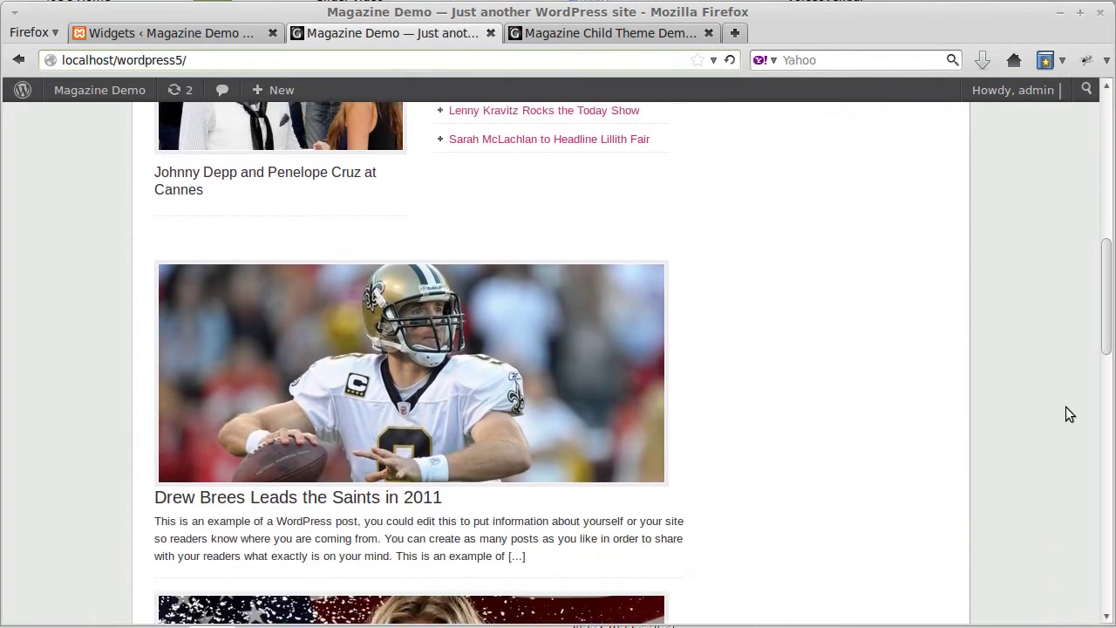
scroll(1066, 399, "down", 12)
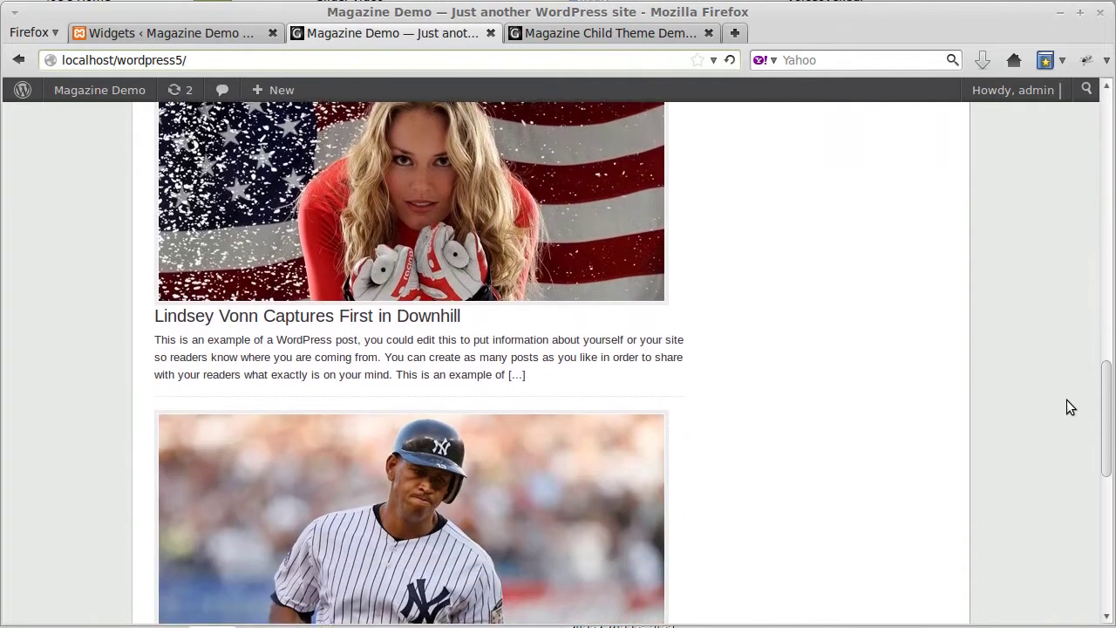
scroll(1067, 401, "down", 5)
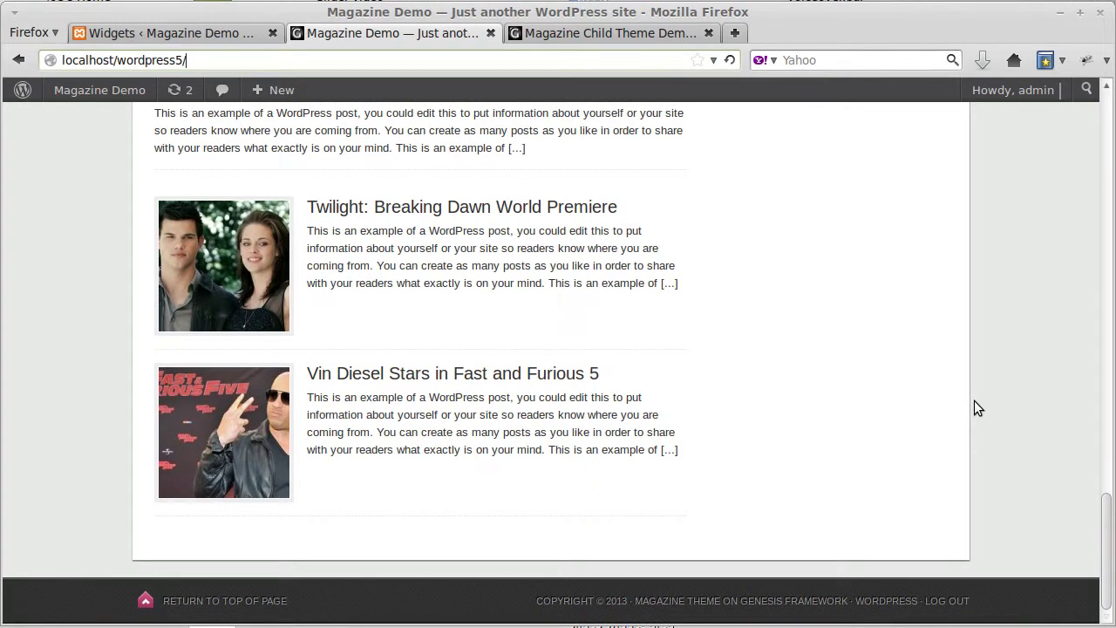
scroll(974, 401, "up", 8)
scroll(974, 401, "up", 7)
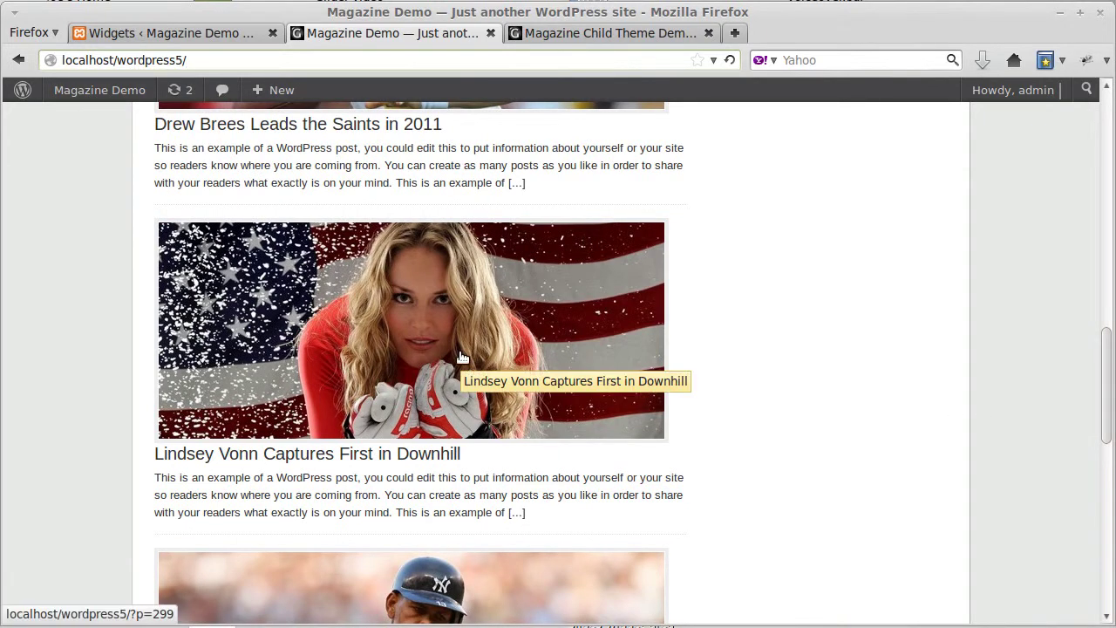
scroll(777, 370, "up", 2)
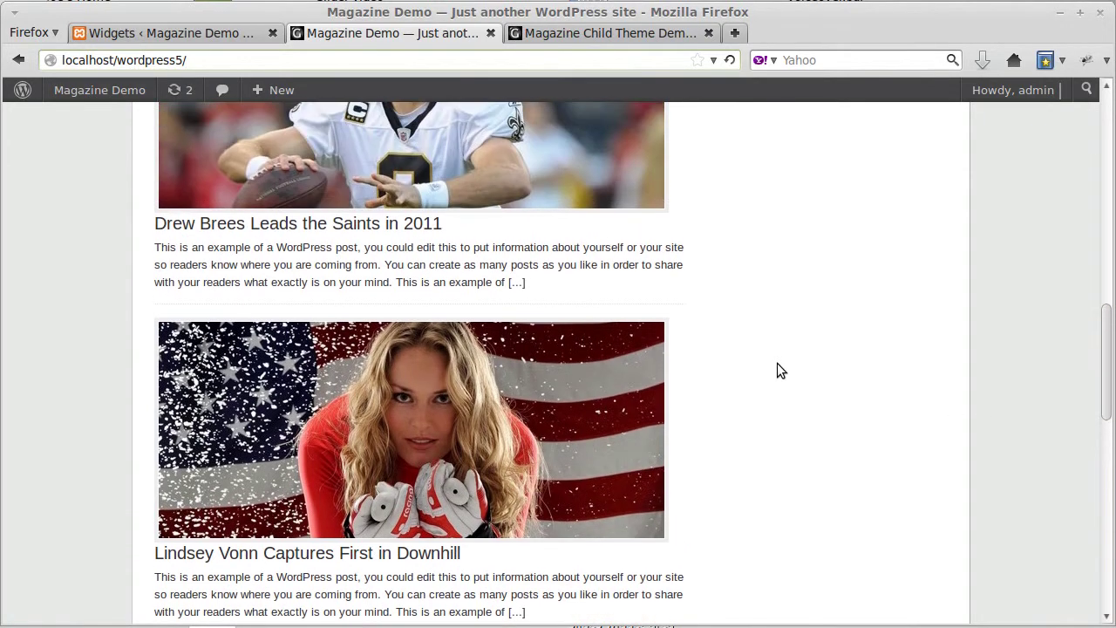
scroll(640, 262, "up", 3)
Open 'Drew Brees Leads the Saints in 2011' in the editor and check its featured image chooser without changes
left_click(449, 271)
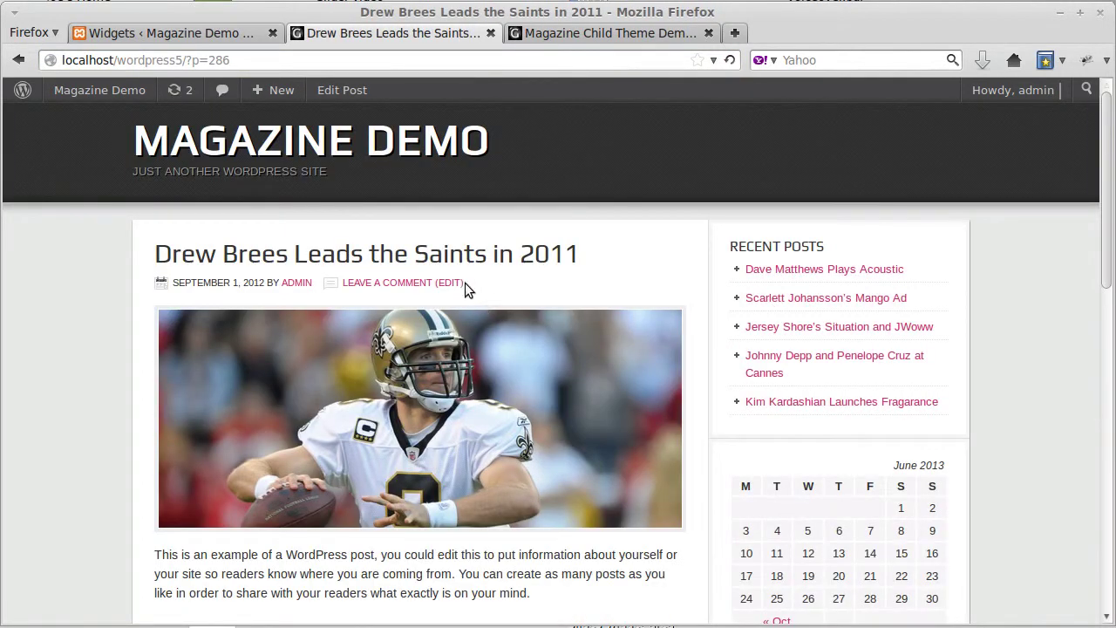
left_click(453, 282)
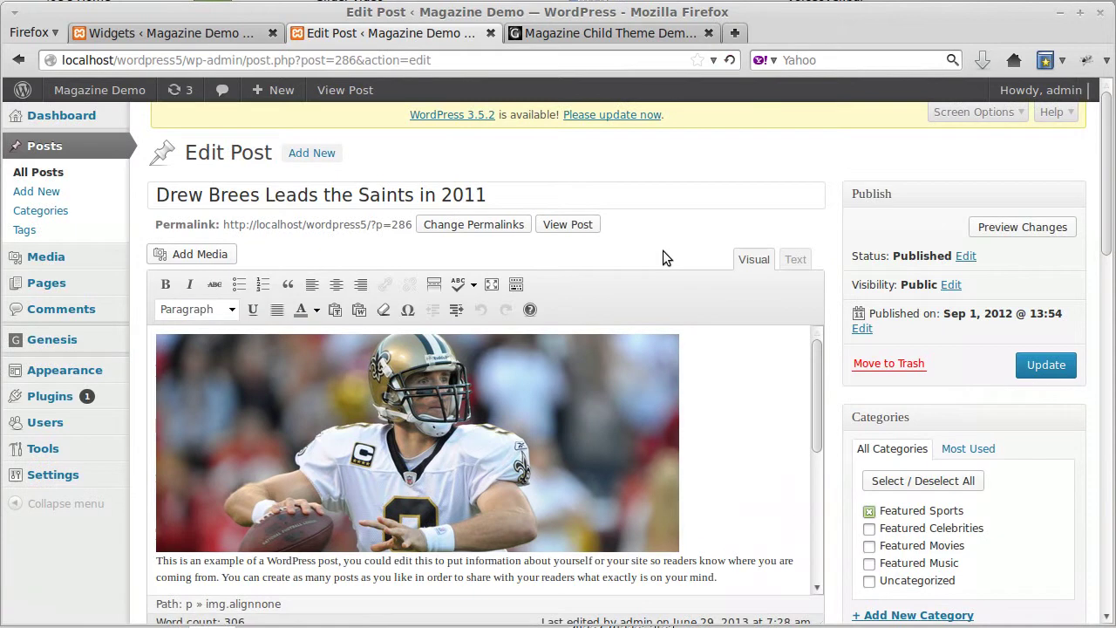
scroll(747, 253, "down", 5)
scroll(832, 371, "down", 7)
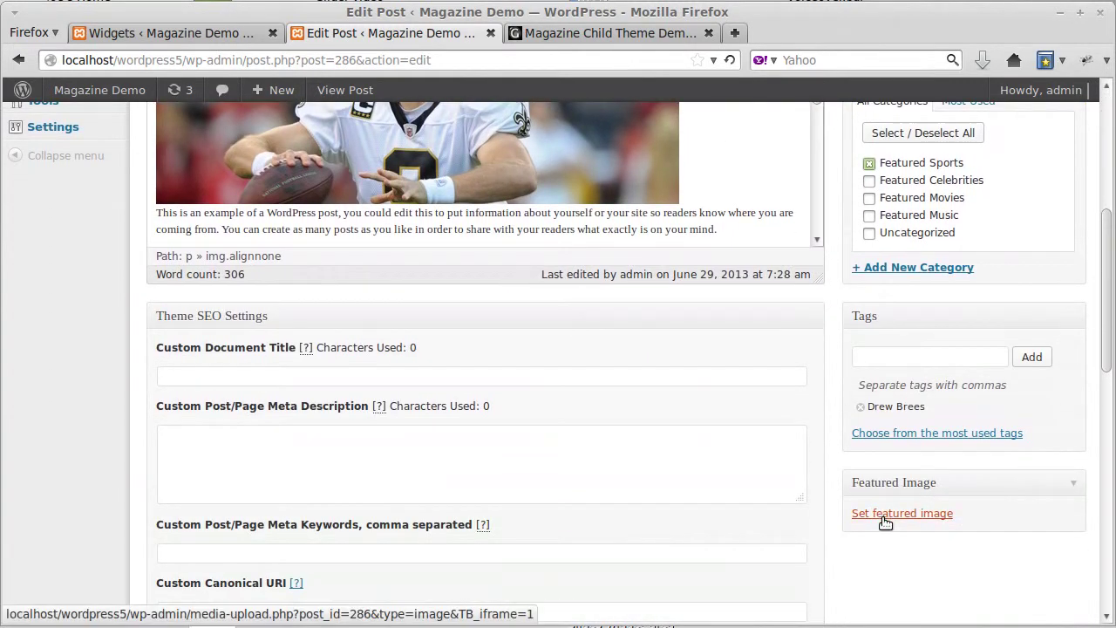
left_click(885, 519)
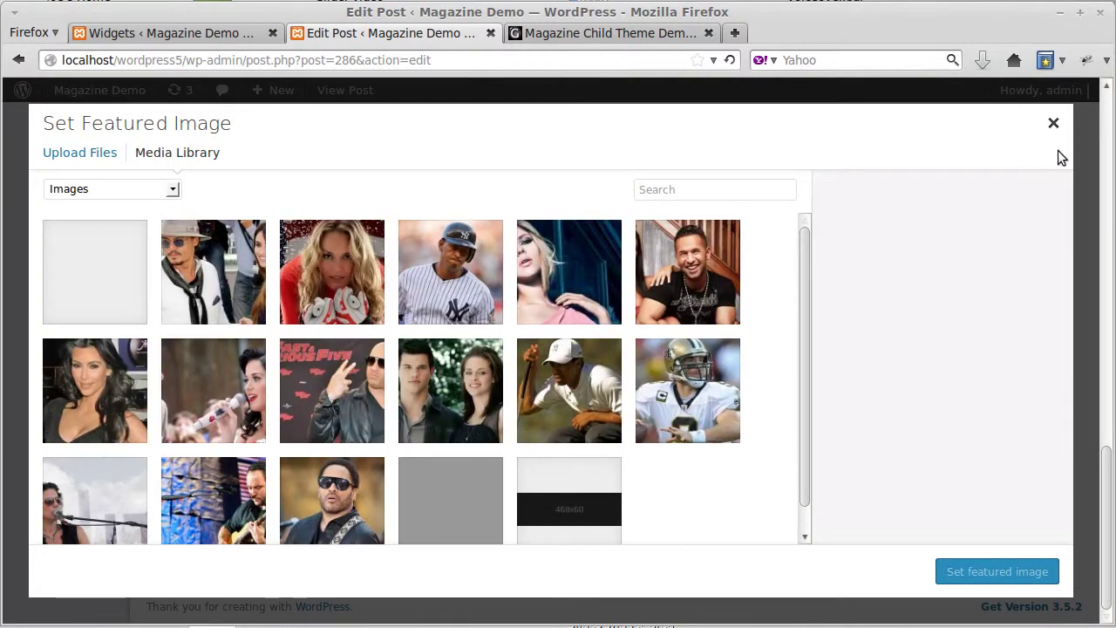
left_click(1053, 125)
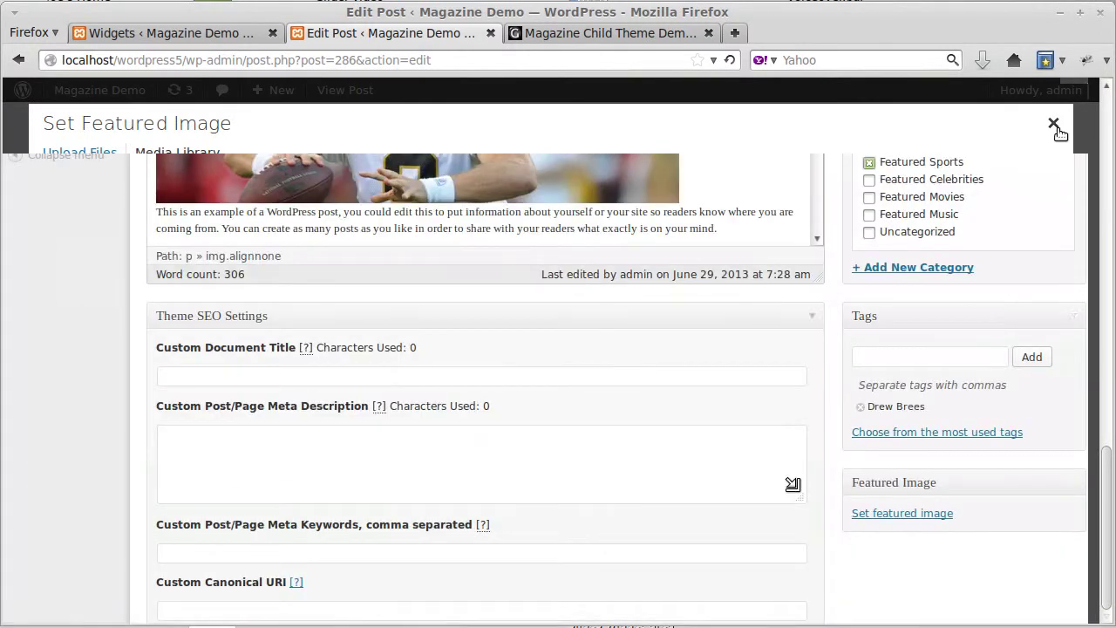
scroll(799, 490, "up", 6)
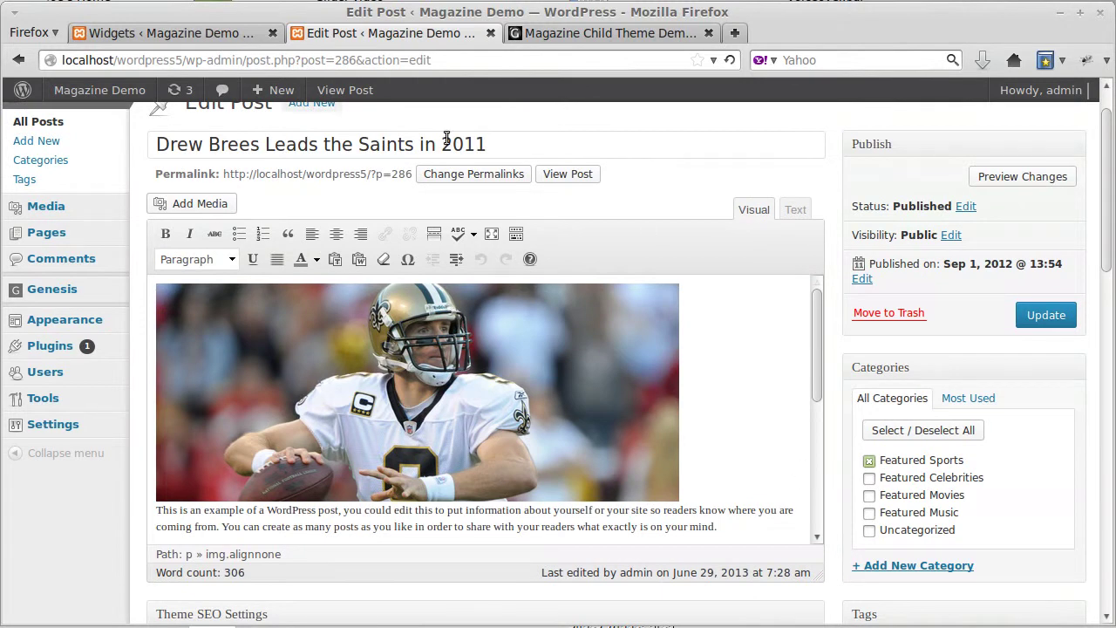
scroll(348, 185, "up", 1)
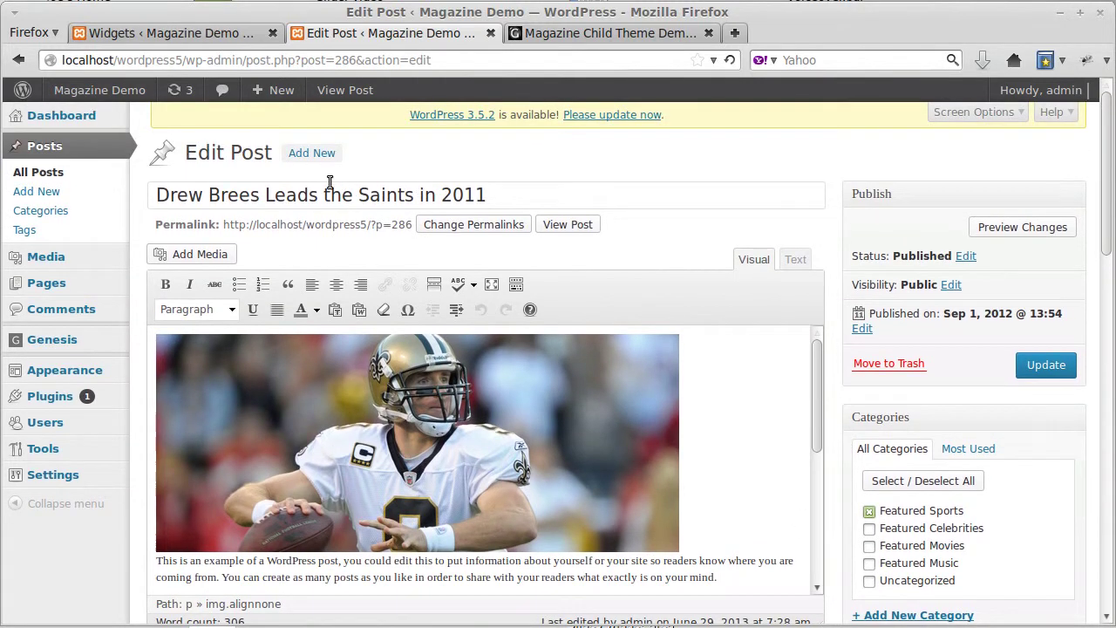
In the Home Bottom Featured Movies widget, try Random ordering, then set Order By back to Date
left_click(243, 39)
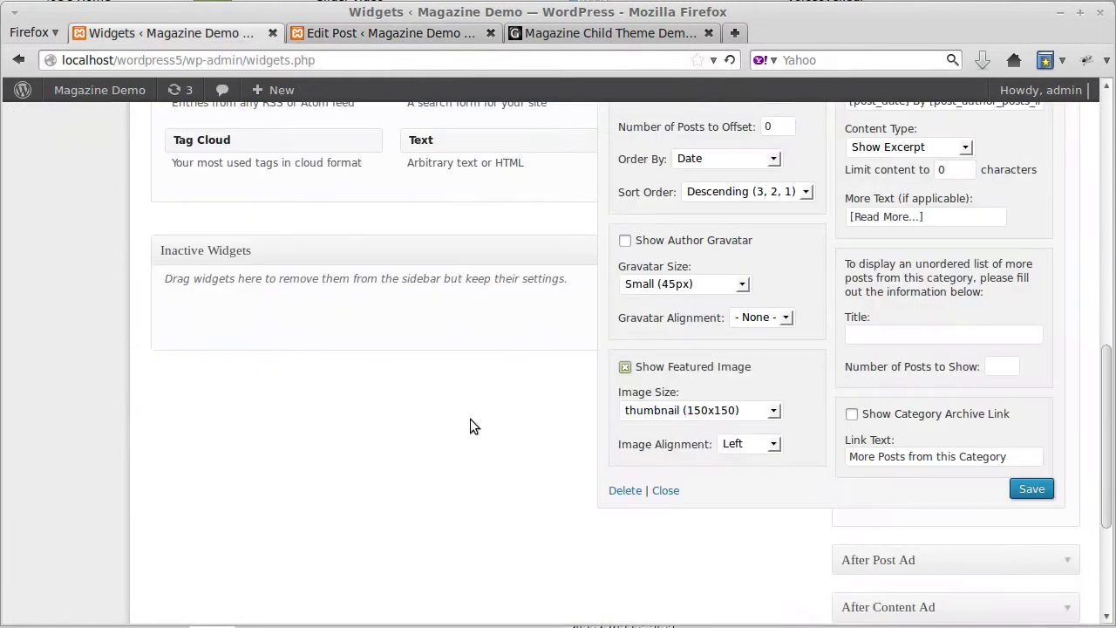
scroll(465, 420, "up", 2)
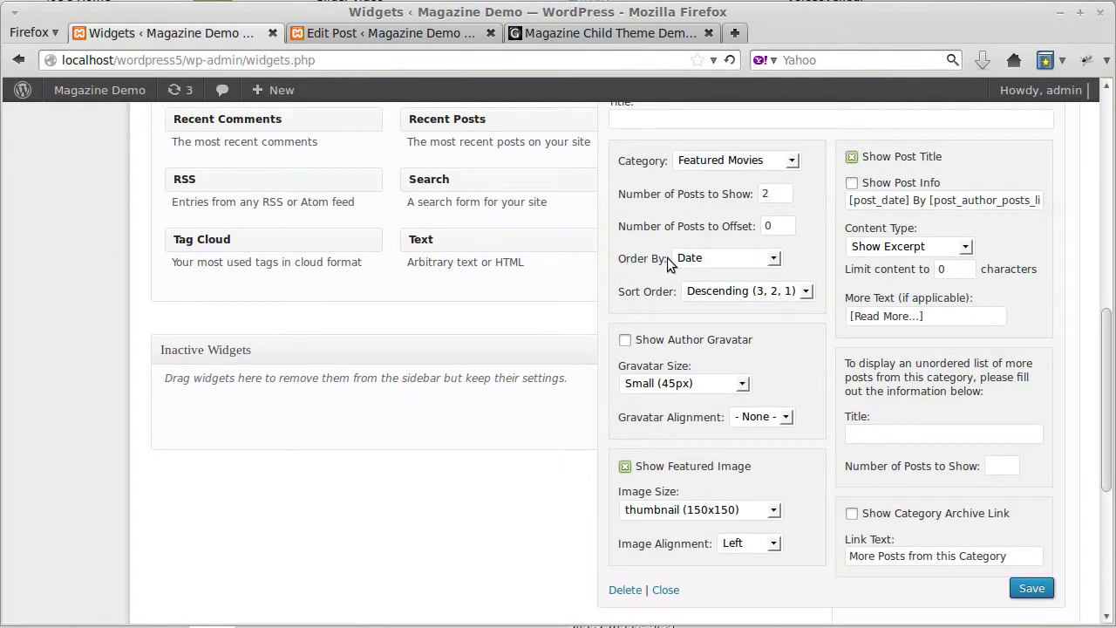
left_click(689, 261)
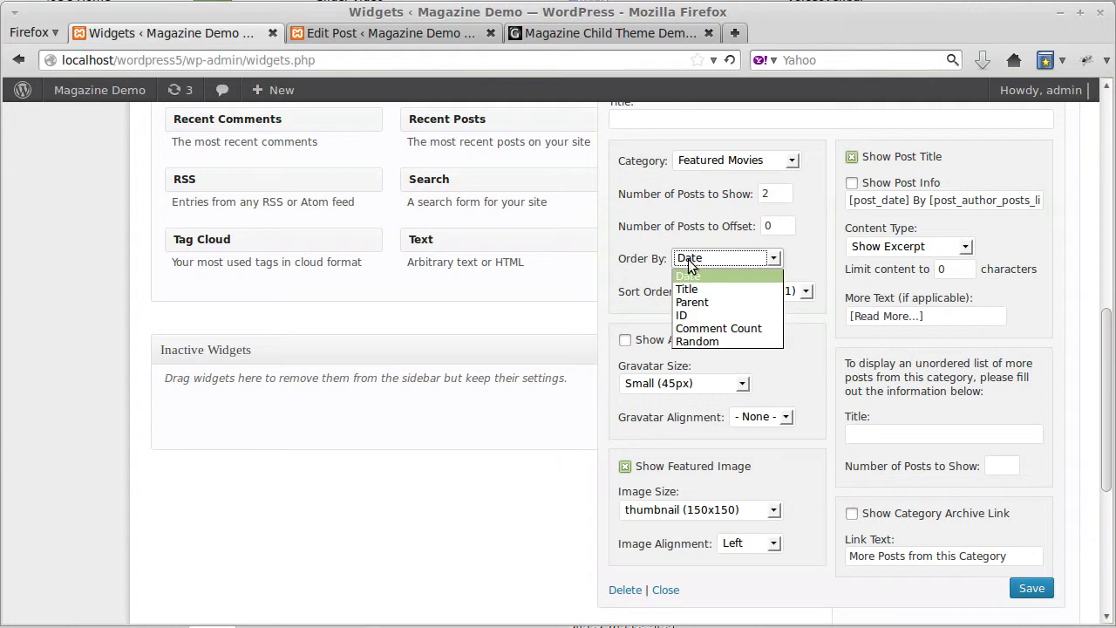
left_click(704, 343)
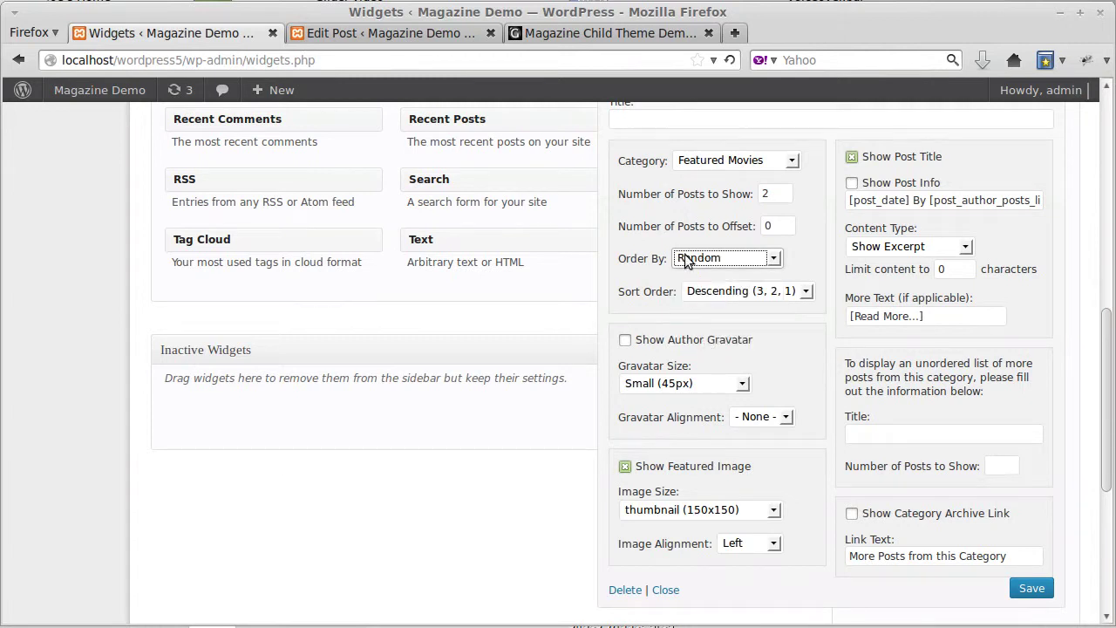
scroll(663, 245, "up", 4)
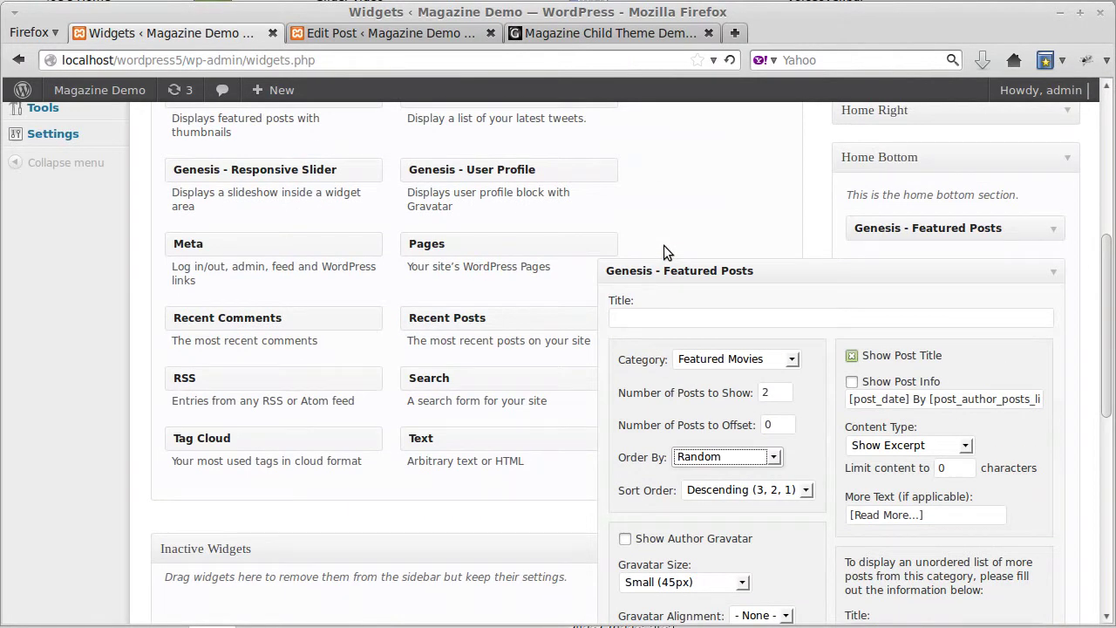
left_click(695, 459)
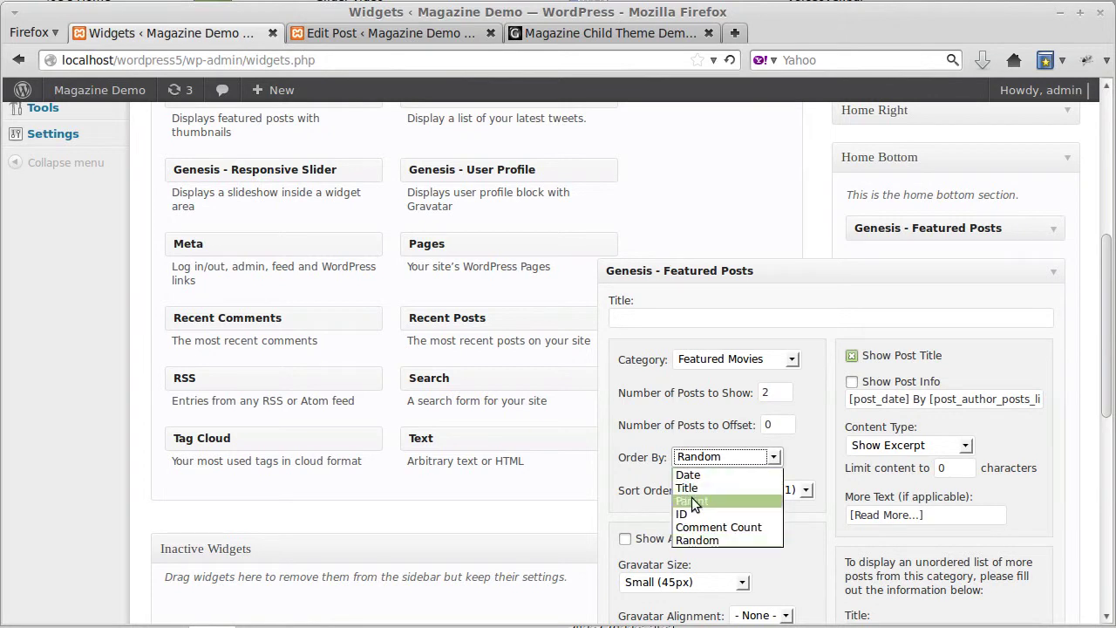
left_click(687, 475)
scroll(663, 418, "up", 7)
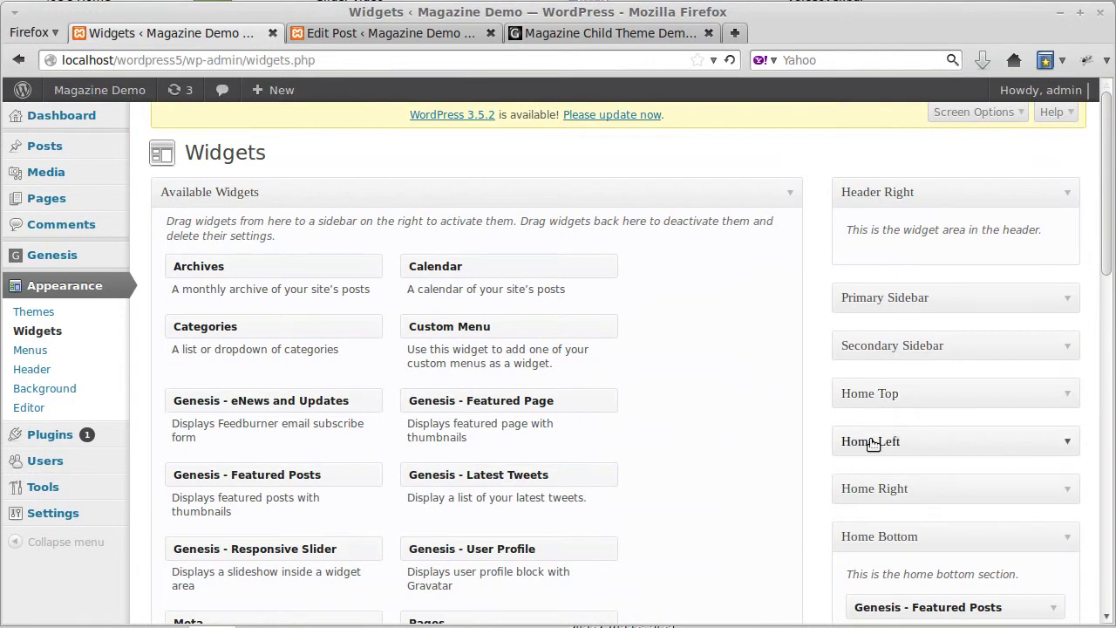
Set the Home Left Featured Posts widget to order its posts randomly and save it
left_click(871, 443)
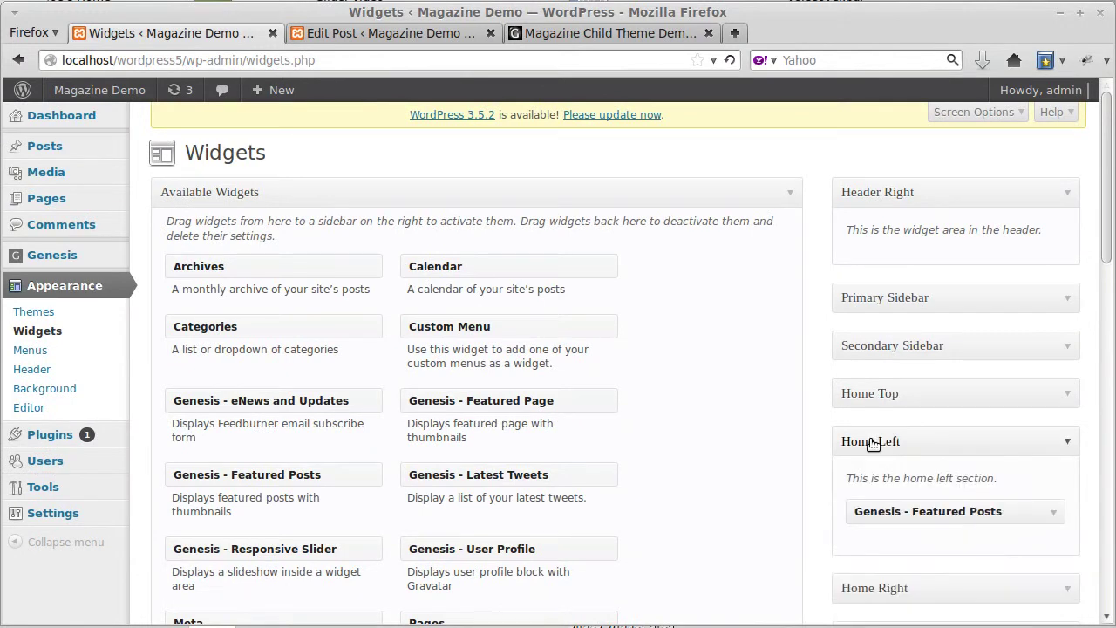
left_click(915, 512)
scroll(808, 436, "down", 4)
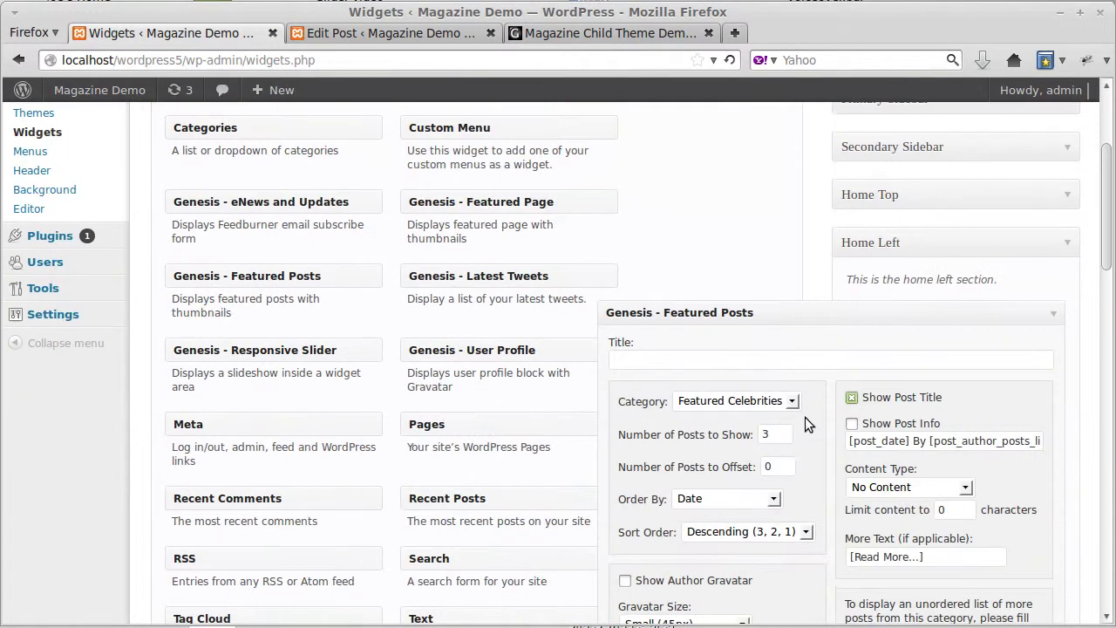
left_click(696, 497)
left_click(703, 582)
scroll(989, 492, "down", 8)
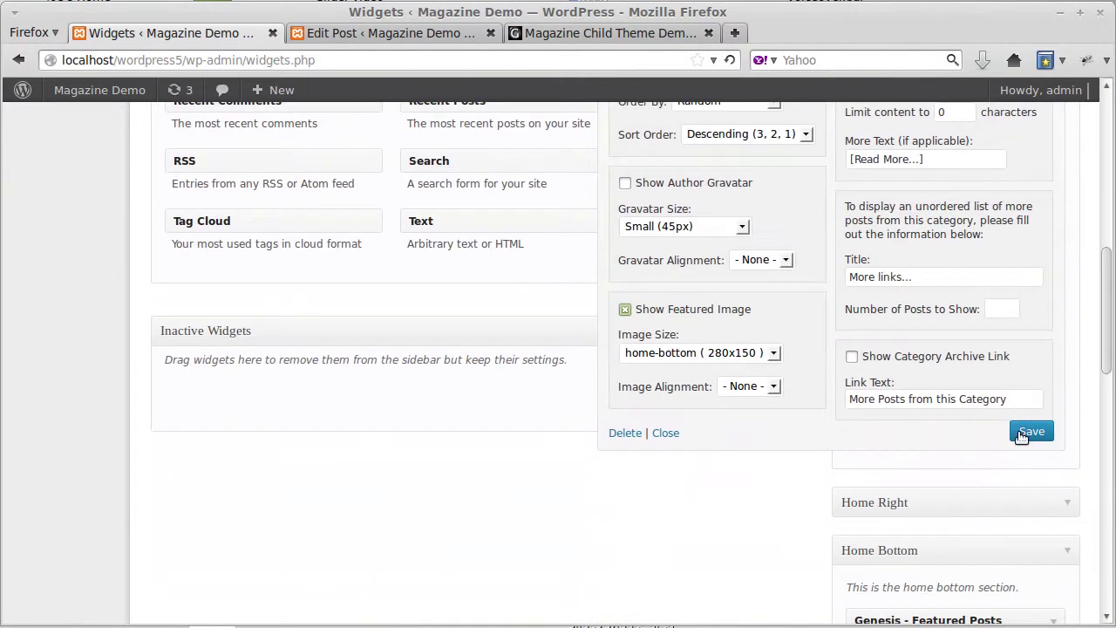
left_click(1025, 432)
Close the Edit Post tab and return to the Widgets page
left_click(342, 35)
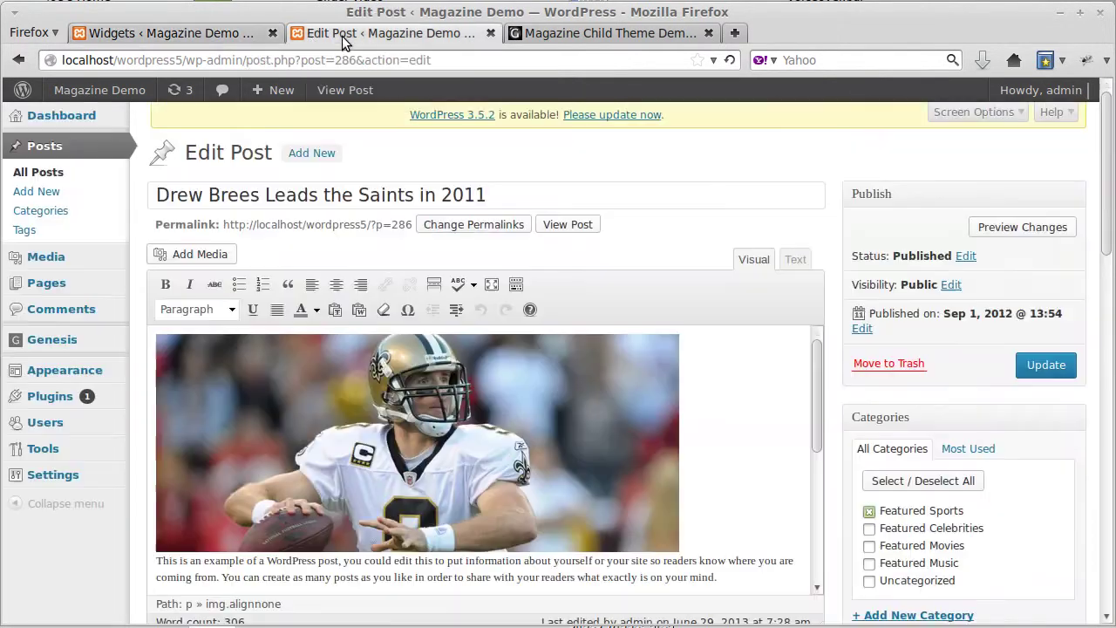
left_click(490, 33)
left_click(104, 41)
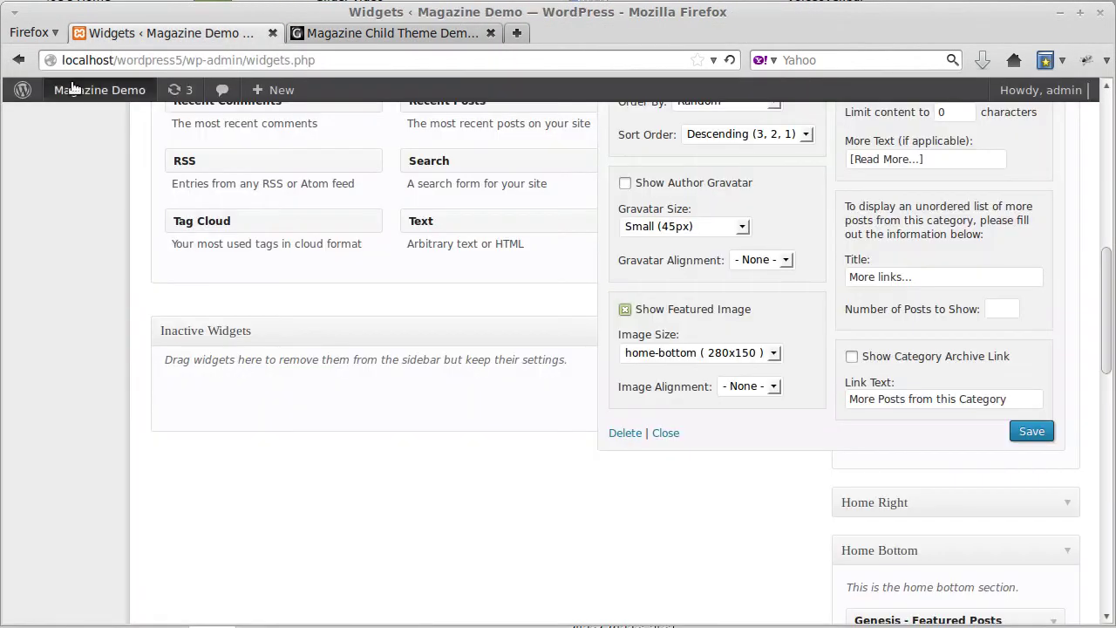
mouse_move(78, 93)
middle_click(74, 120)
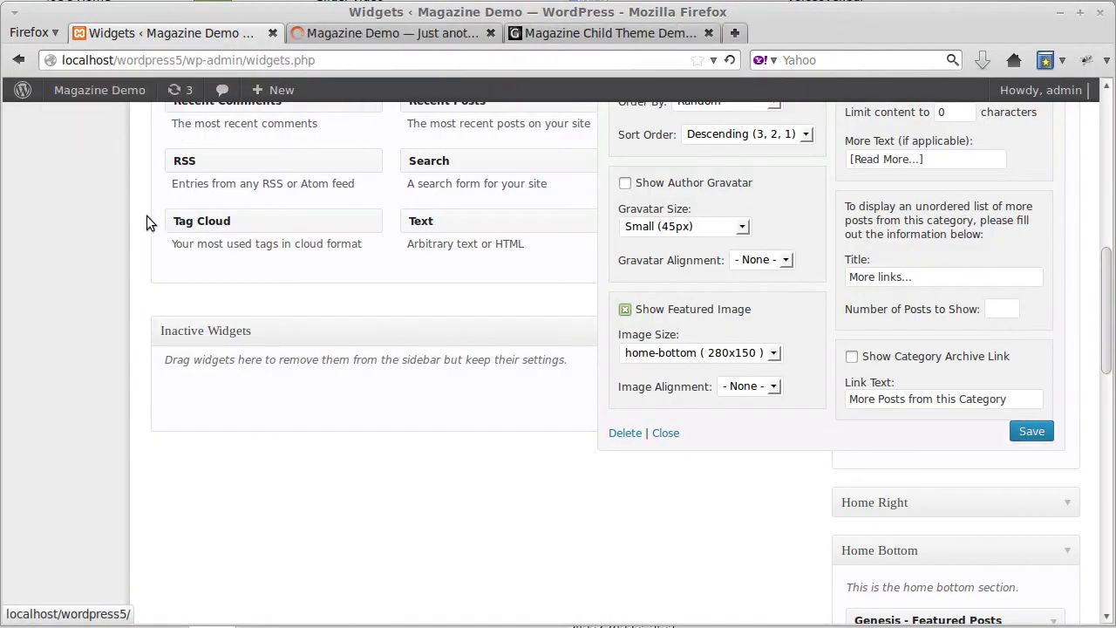
left_click(410, 38)
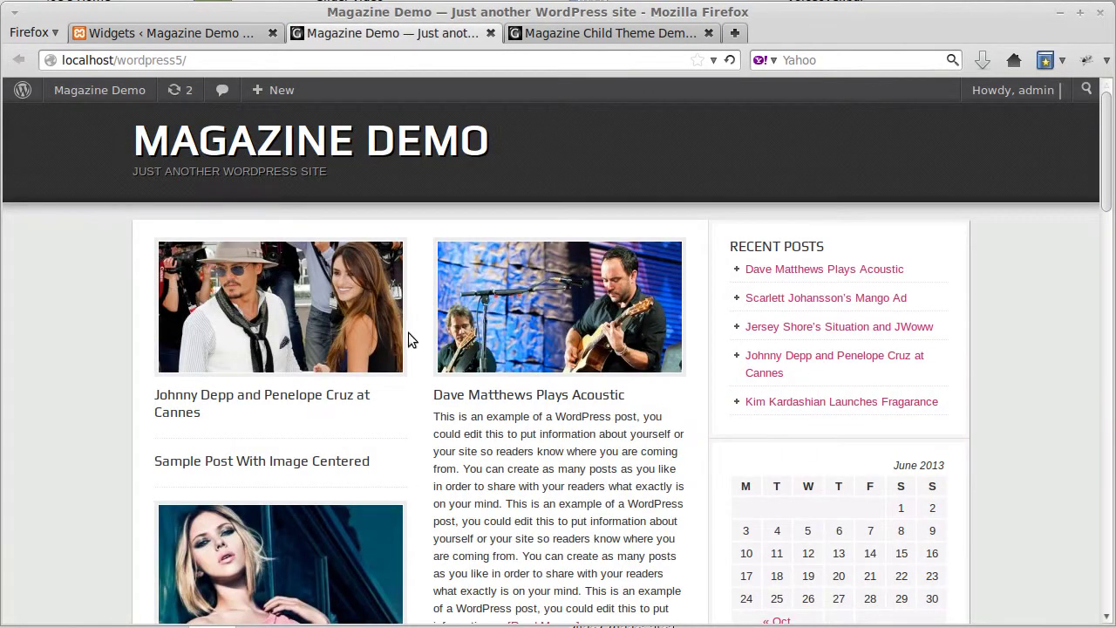
scroll(410, 333, "down", 4)
scroll(410, 333, "down", 4)
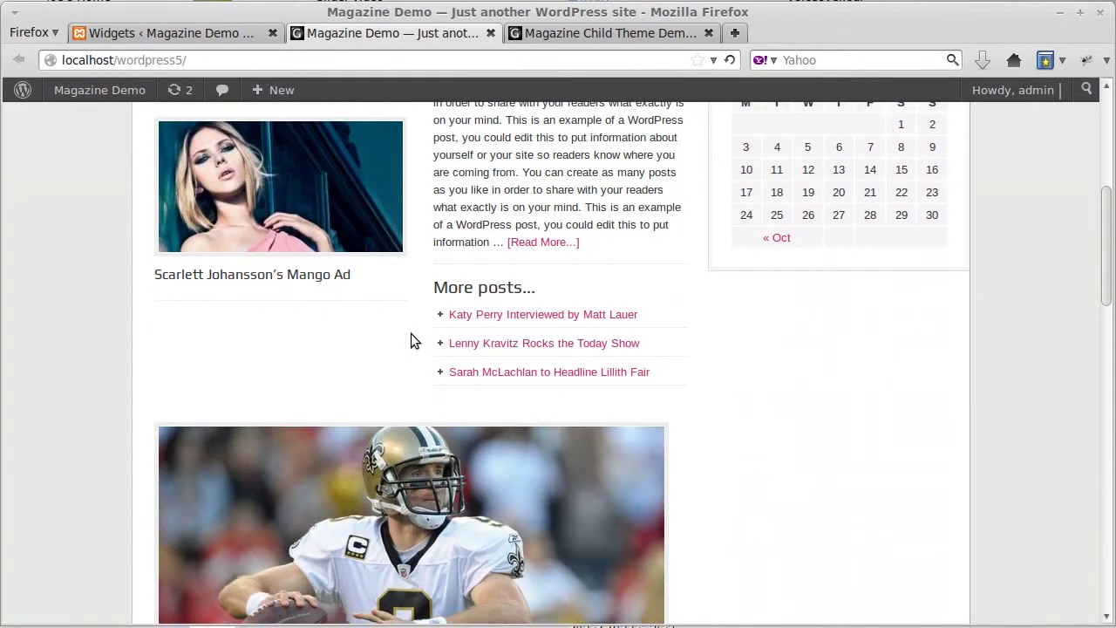
left_click(730, 61)
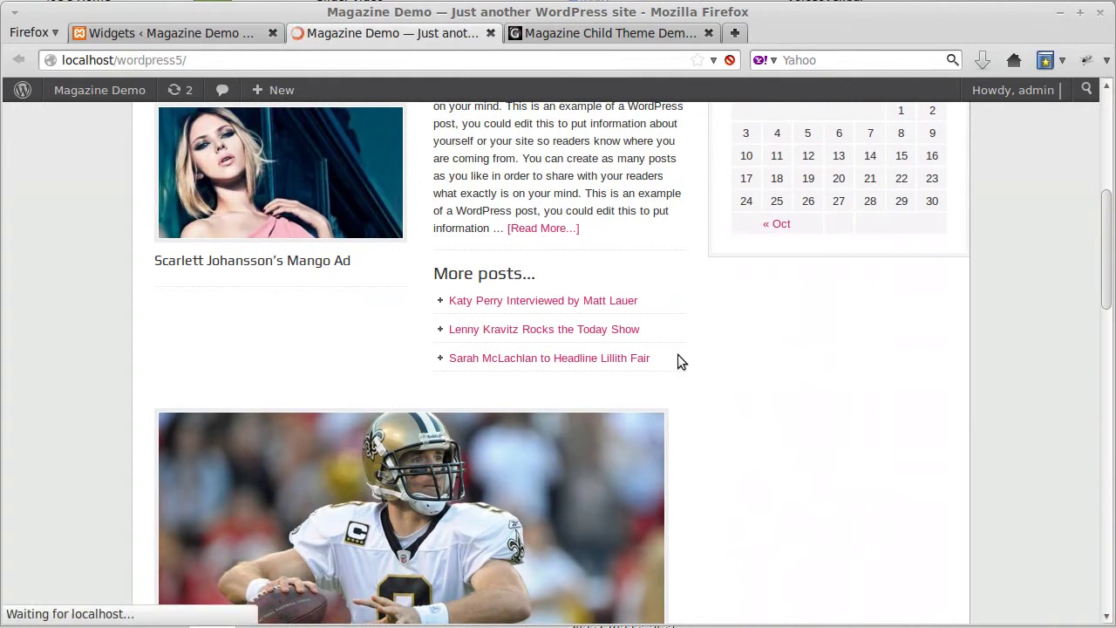
scroll(672, 450, "up", 8)
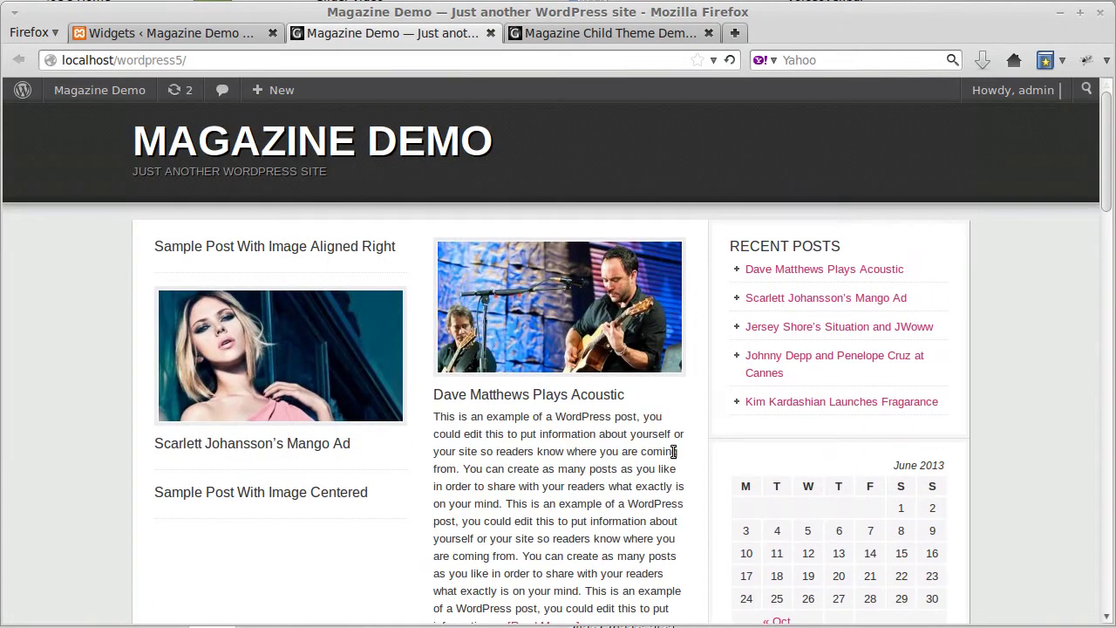
left_click(170, 35)
scroll(789, 452, "up", 3)
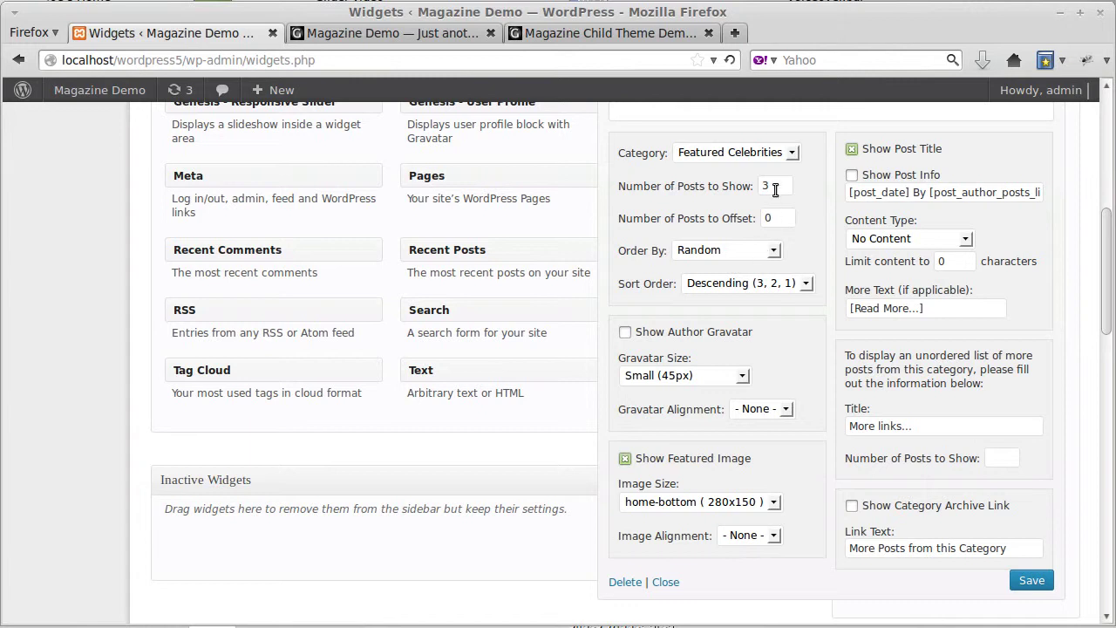
Resave the Home Left Featured Celebrities widget, still showing 3 randomly ordered posts
left_click(405, 33)
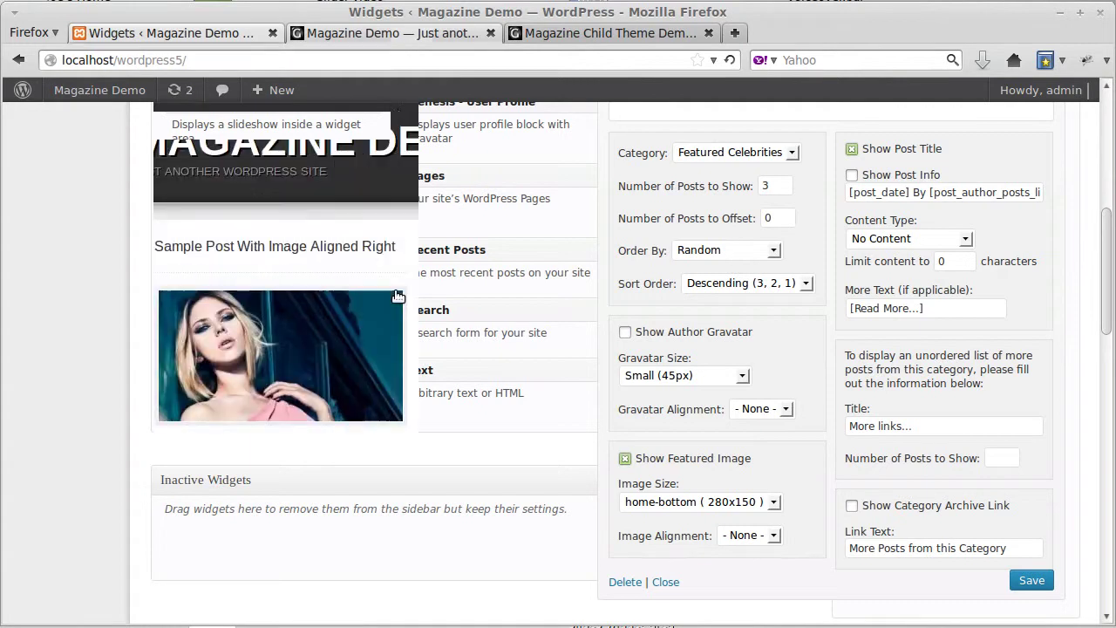
left_click(218, 37)
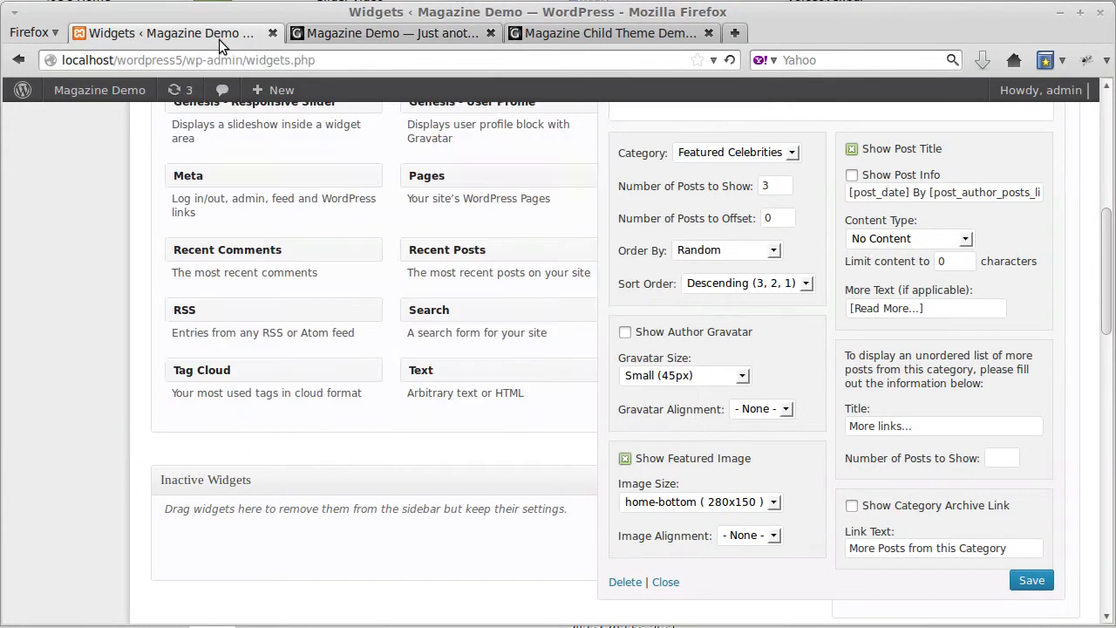
scroll(725, 418, "down", 3)
left_click(1030, 434)
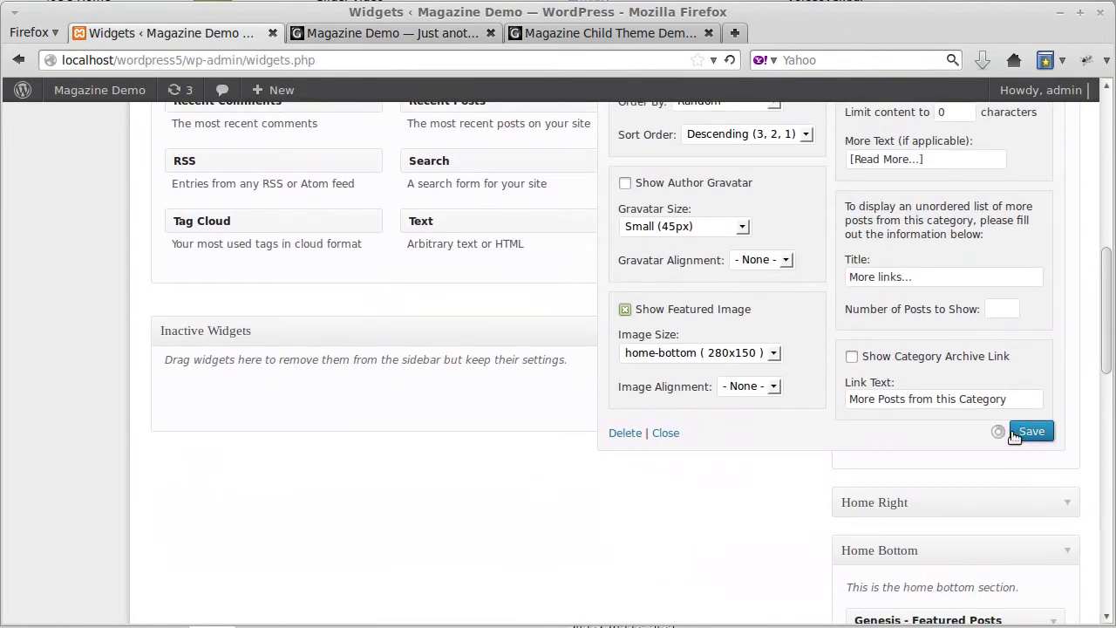
Reload the front page three times, watching the Home Left celebrity posts reshuffle, then go back to Widgets
left_click(419, 33)
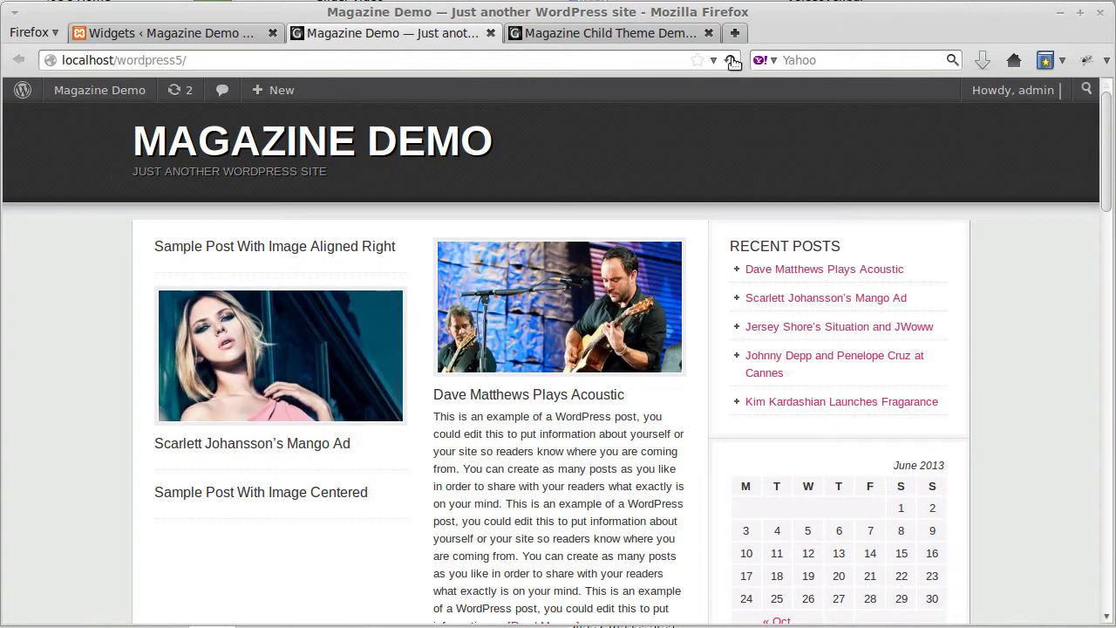
left_click(730, 60)
scroll(530, 384, "down", 7)
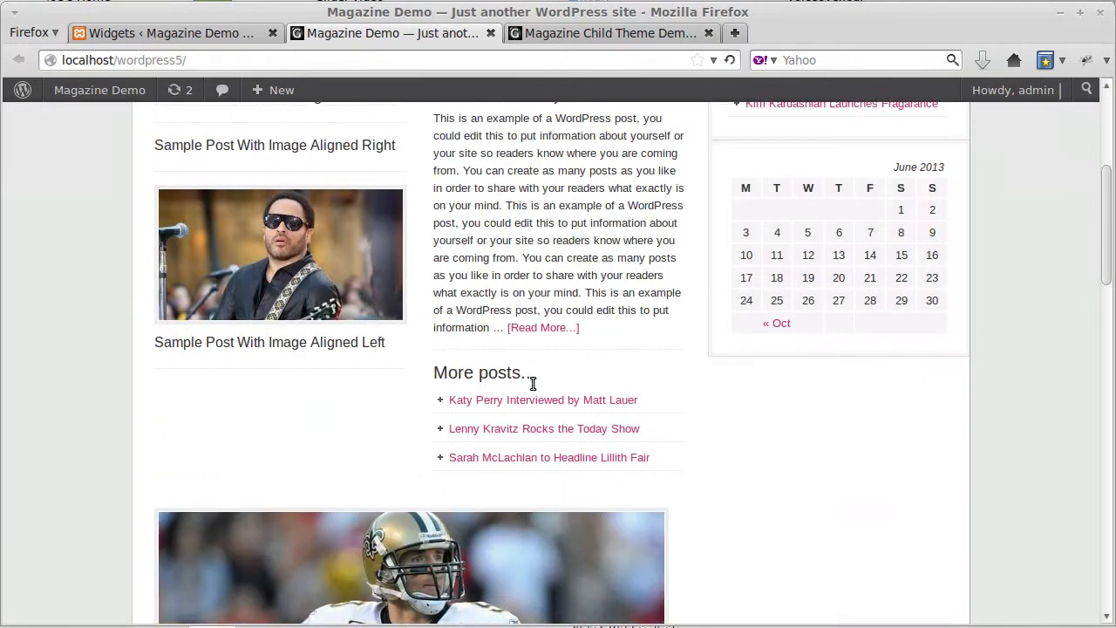
scroll(530, 384, "up", 4)
scroll(530, 381, "up", 1)
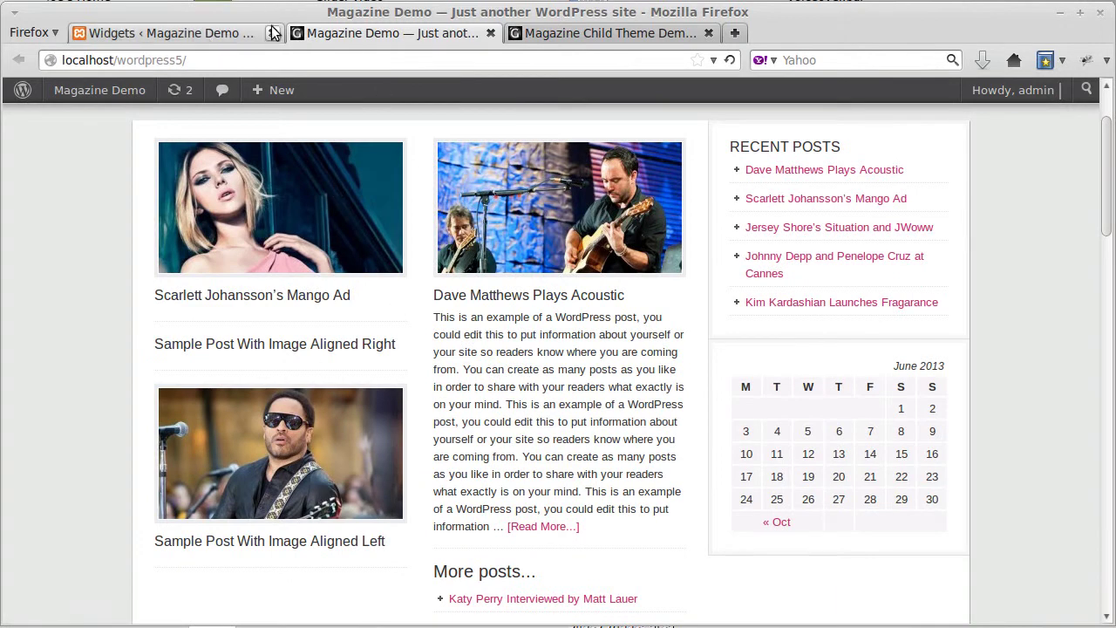
left_click(732, 60)
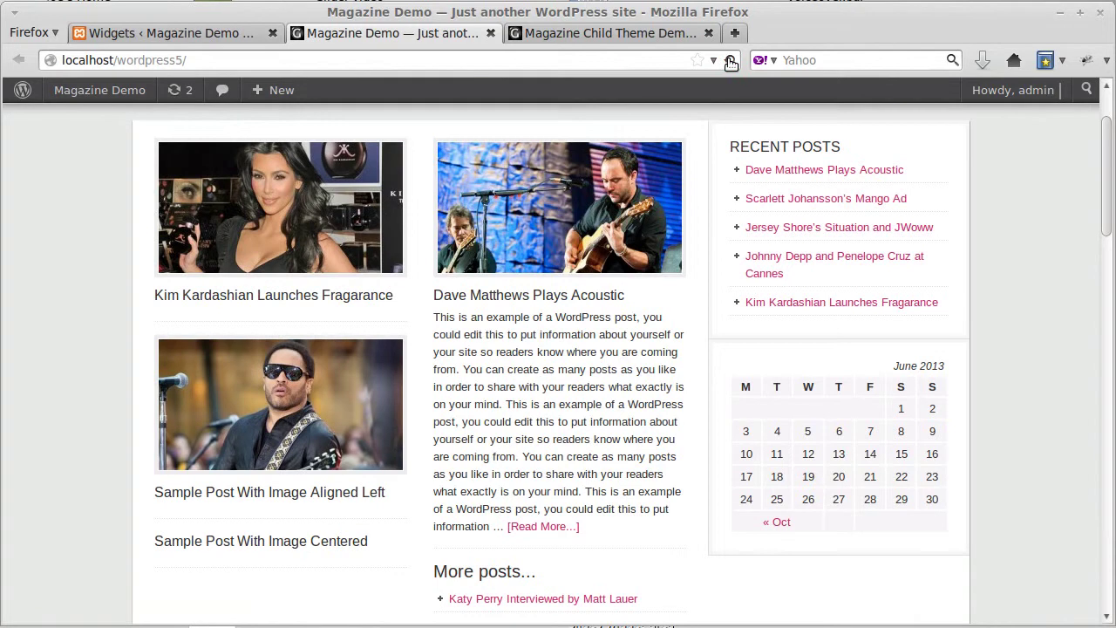
left_click(730, 61)
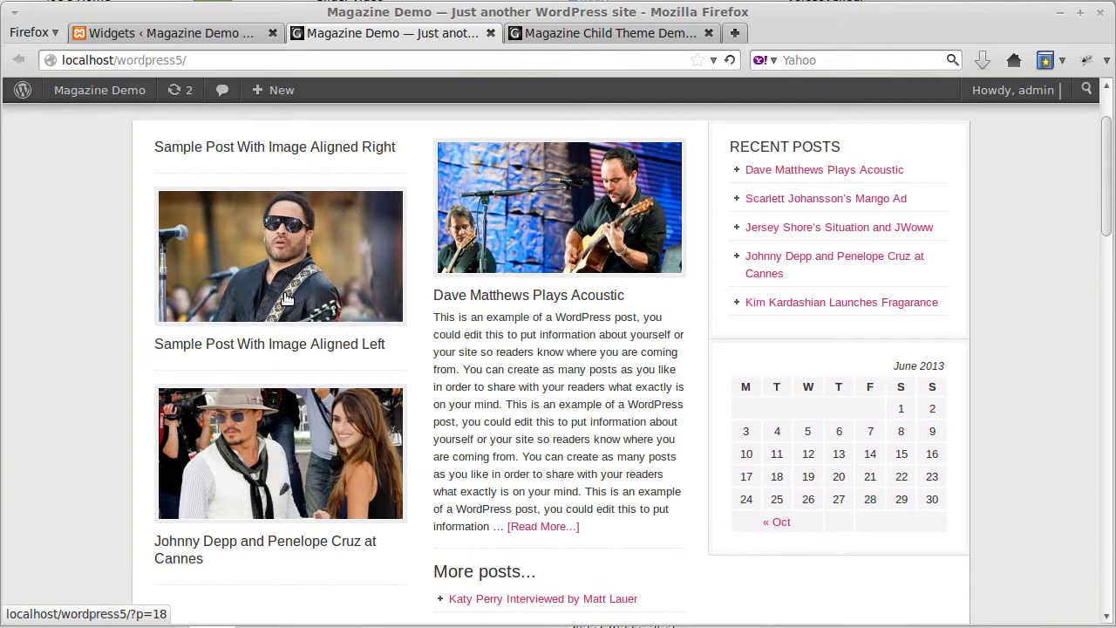
left_click(232, 39)
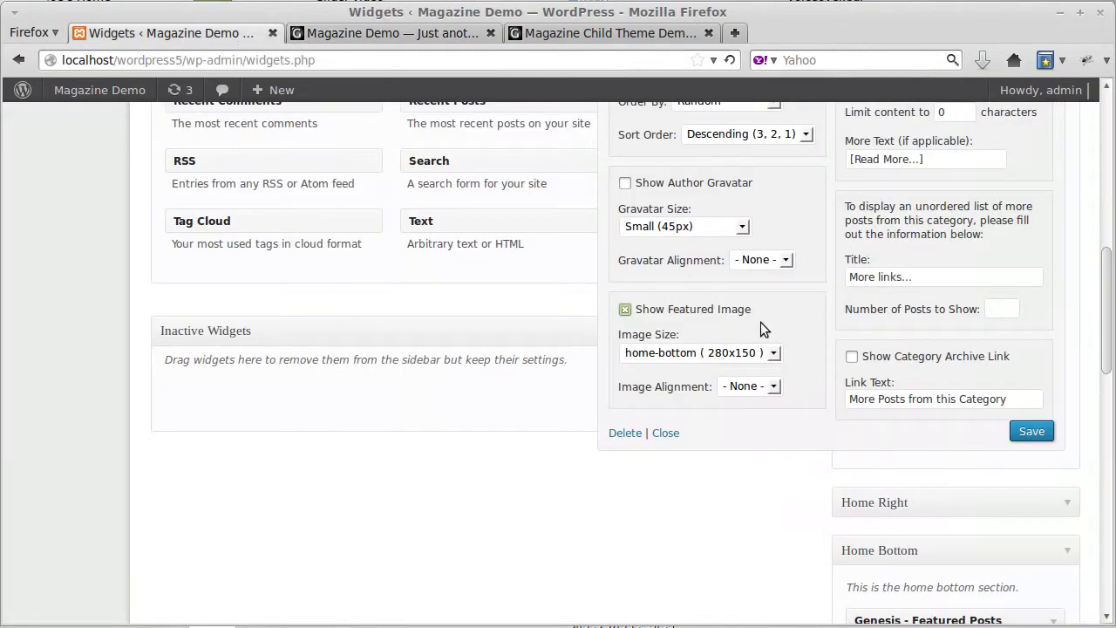
Review the Featured Posts widget settings, then switch back to the site's front page
scroll(760, 322, "up", 2)
scroll(652, 236, "up", 3)
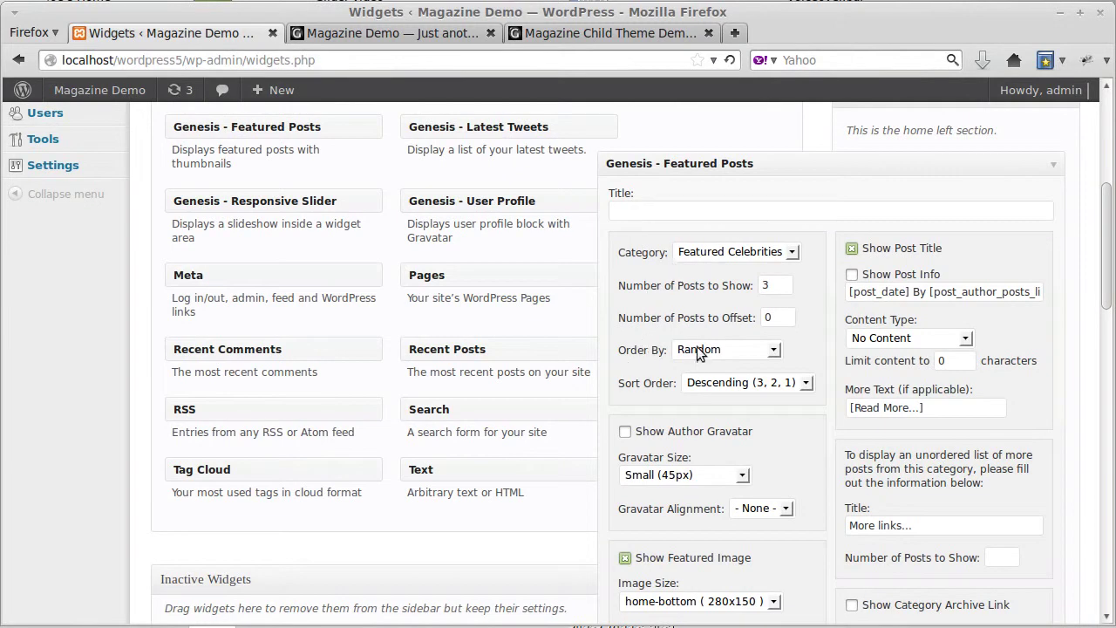
left_click(429, 31)
Reload the front page three times so the Home Left featured posts appear in a new random order
left_click(730, 60)
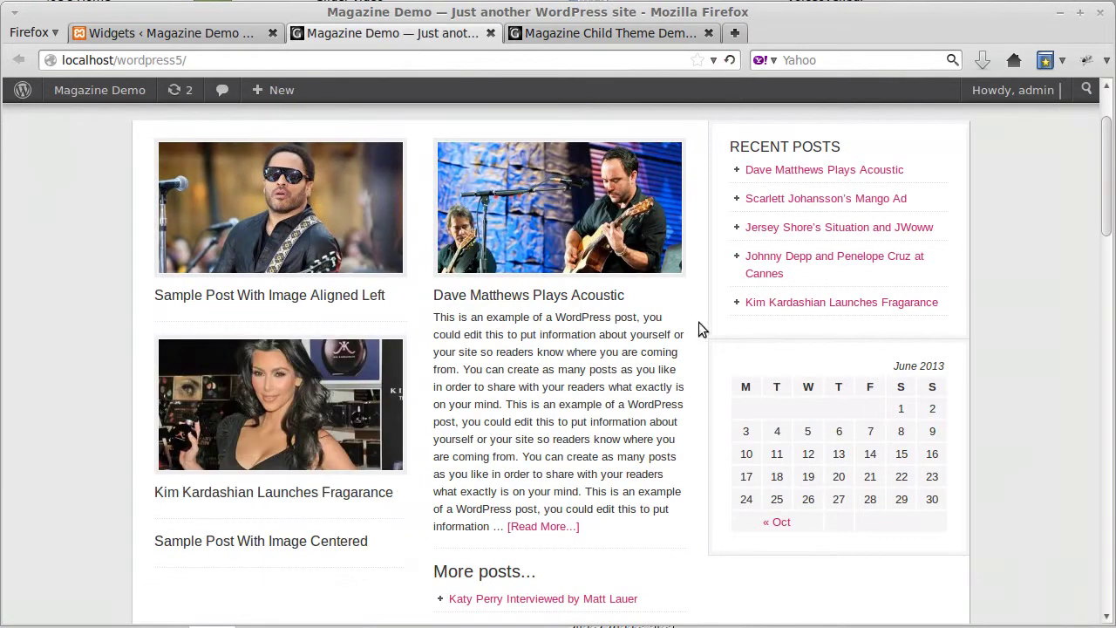
left_click(731, 63)
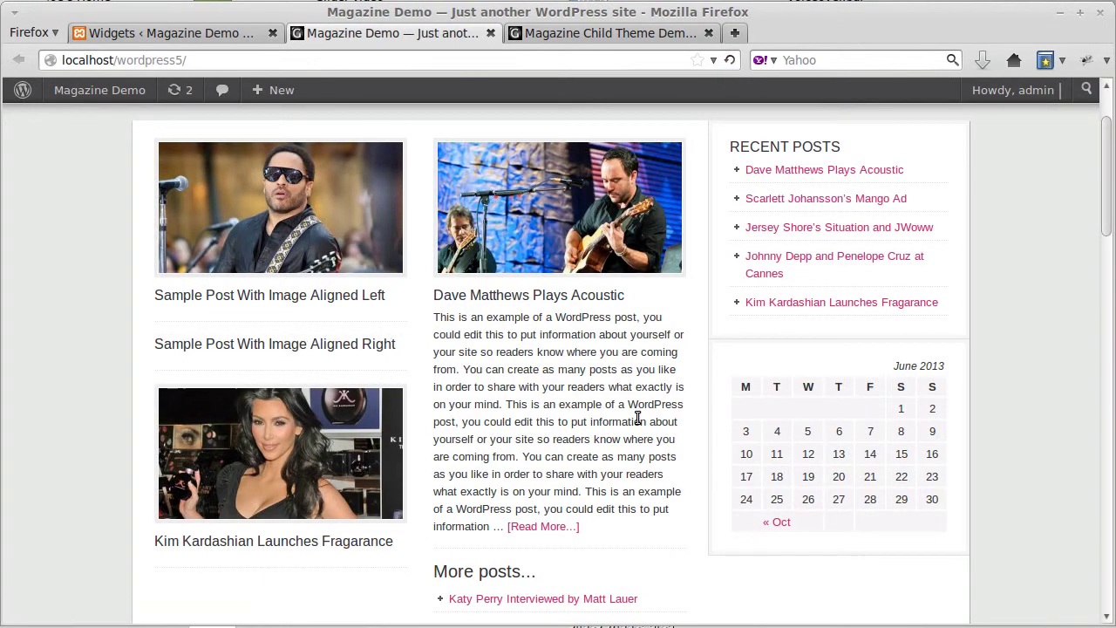
left_click(732, 63)
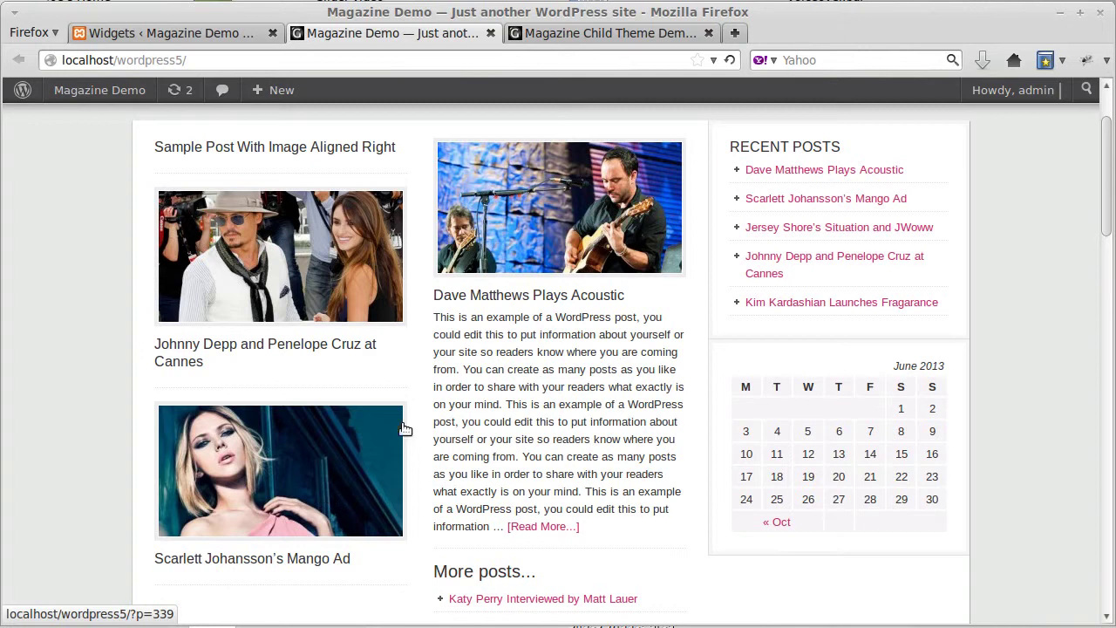
Scroll down through the whole homepage and back to the top to review the featured post widgets
scroll(406, 428, "down", 5)
scroll(760, 430, "down", 7)
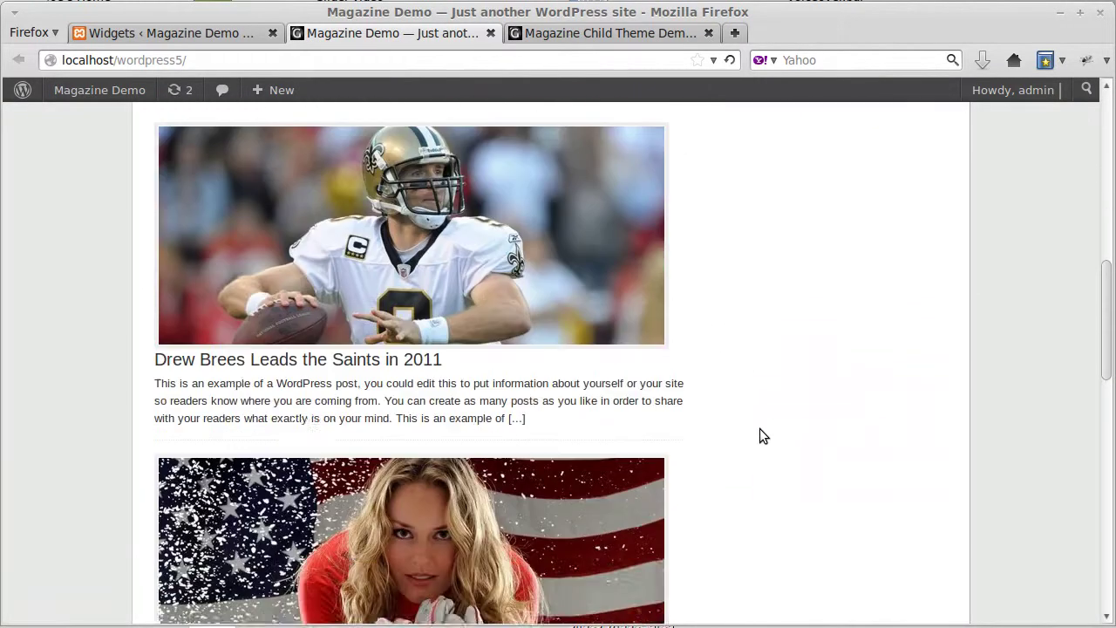
scroll(760, 425, "down", 4)
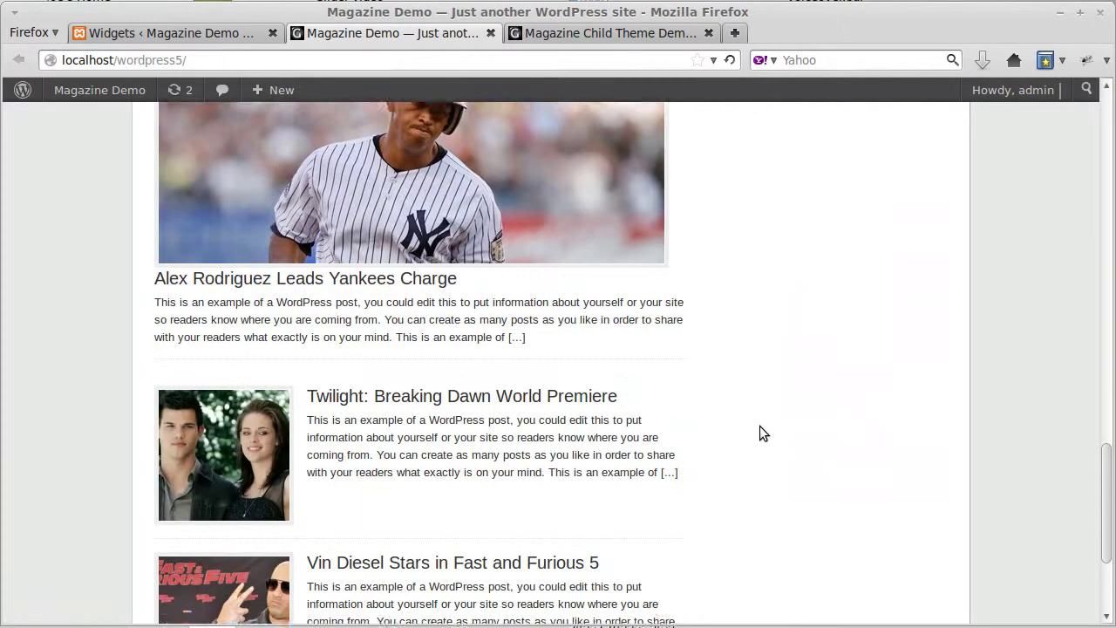
scroll(757, 416, "up", 4)
scroll(757, 418, "up", 15)
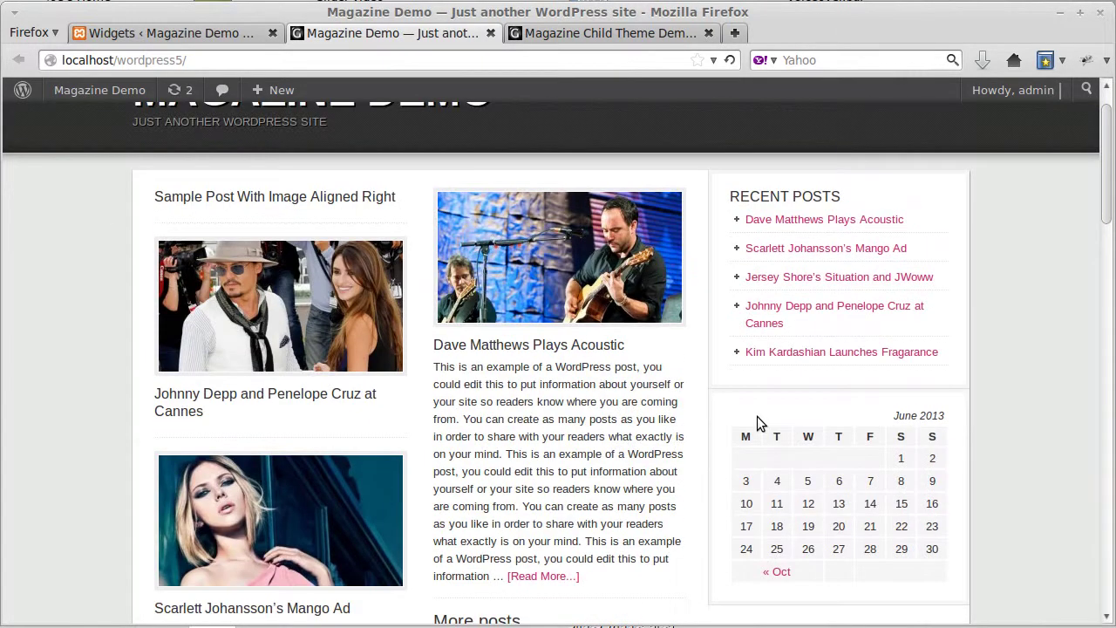
scroll(756, 422, "up", 1)
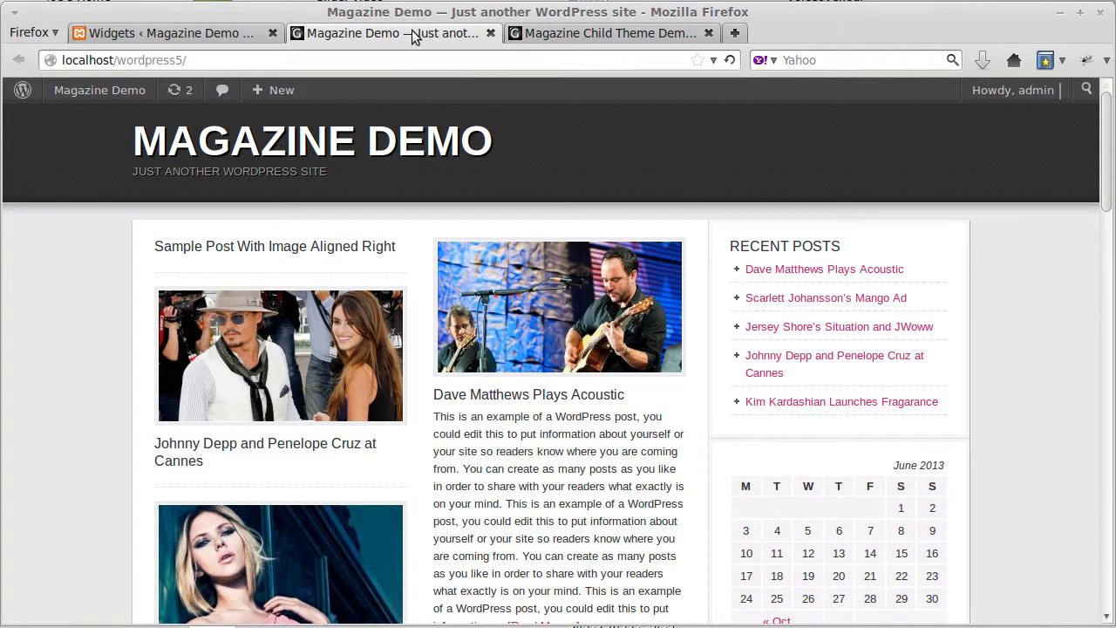